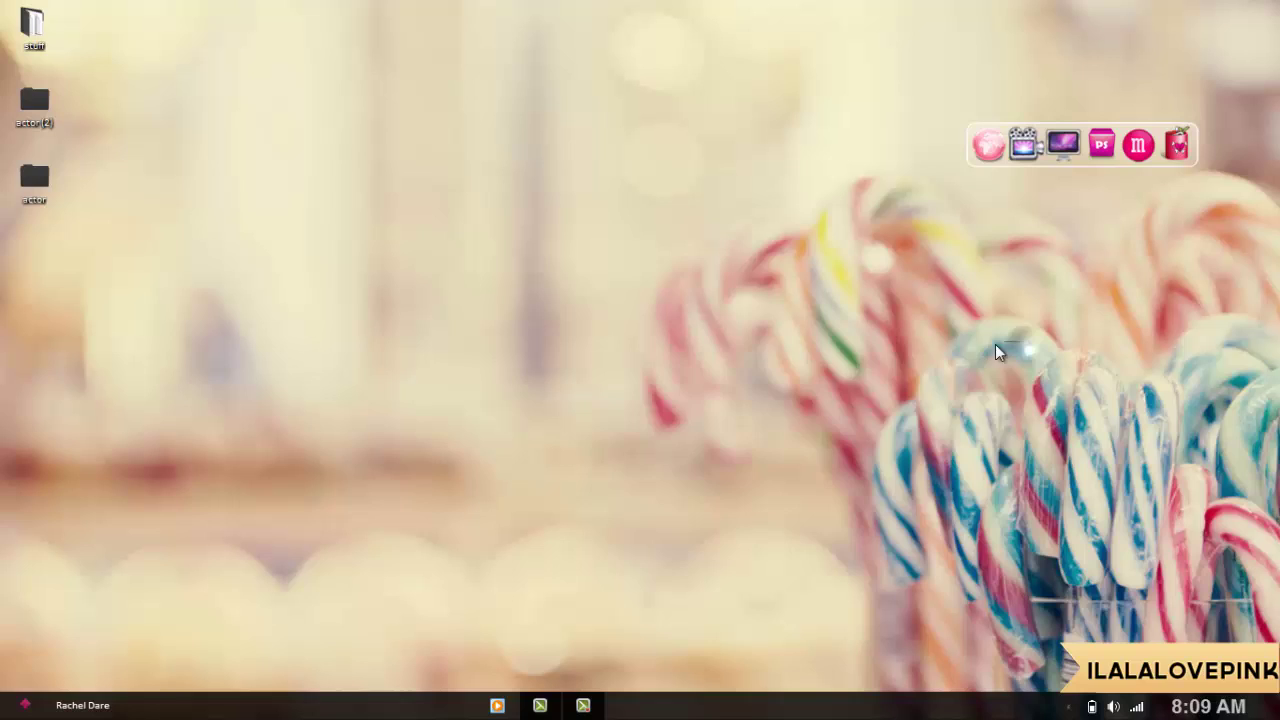
Preview the 3d, pale, color and nashville eff groups by showing and hiding each one
{"action": "left_click_drag", "start_coordinate": [1024, 341], "coordinate": [596, 552]}
{"action": "left_click", "coordinate": [532, 528]}
{"action": "left_click_drag", "start_coordinate": [893, 129], "coordinate": [534, 472]}
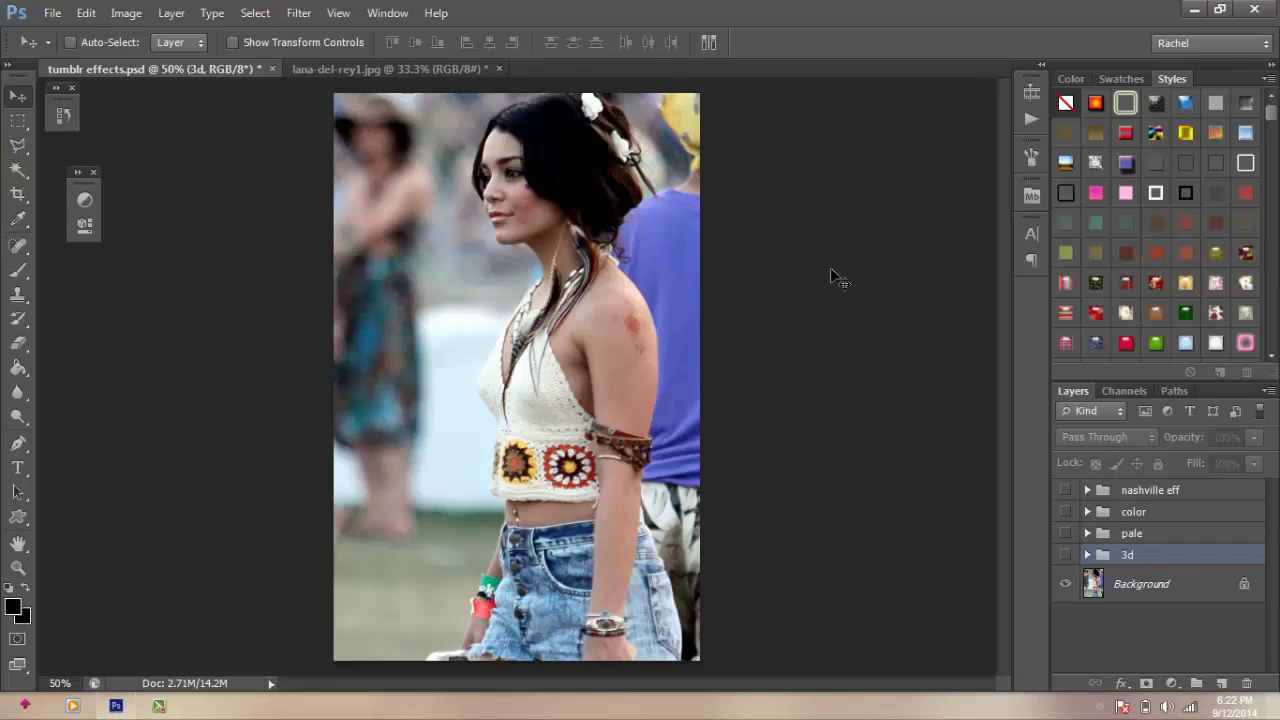
{"action": "left_click", "coordinate": [1066, 555]}
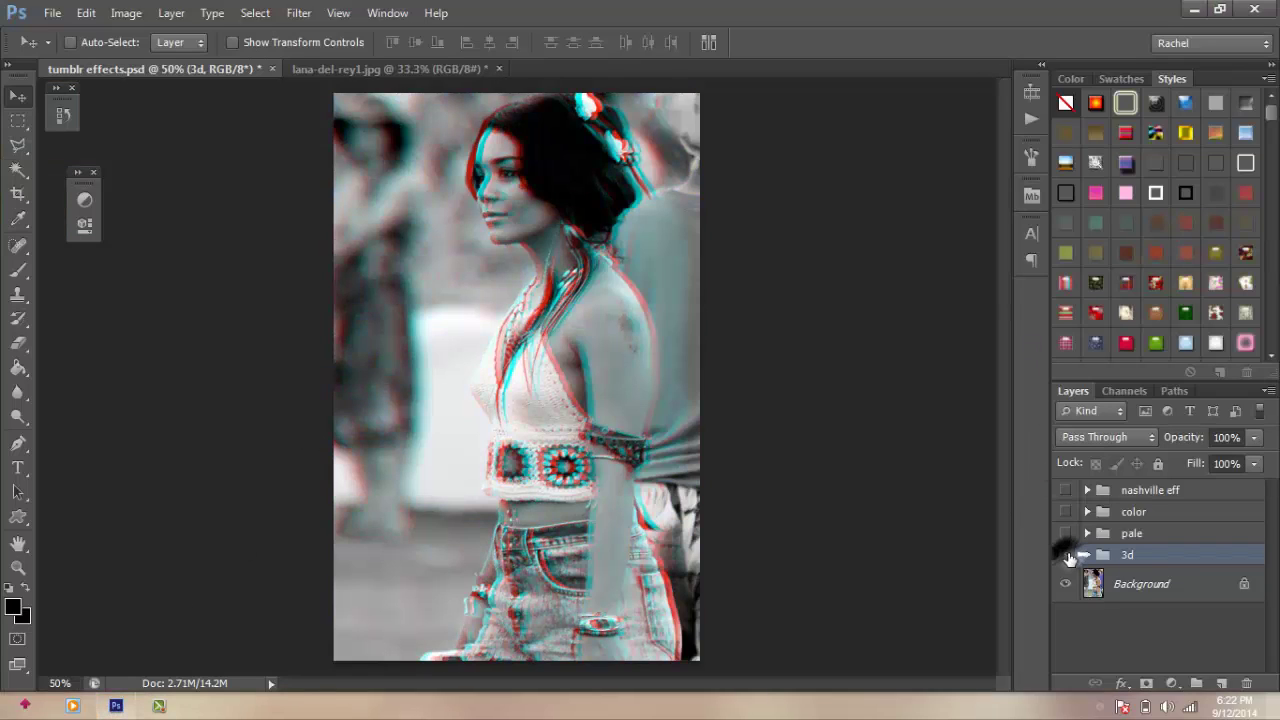
{"action": "left_click", "coordinate": [1066, 555]}
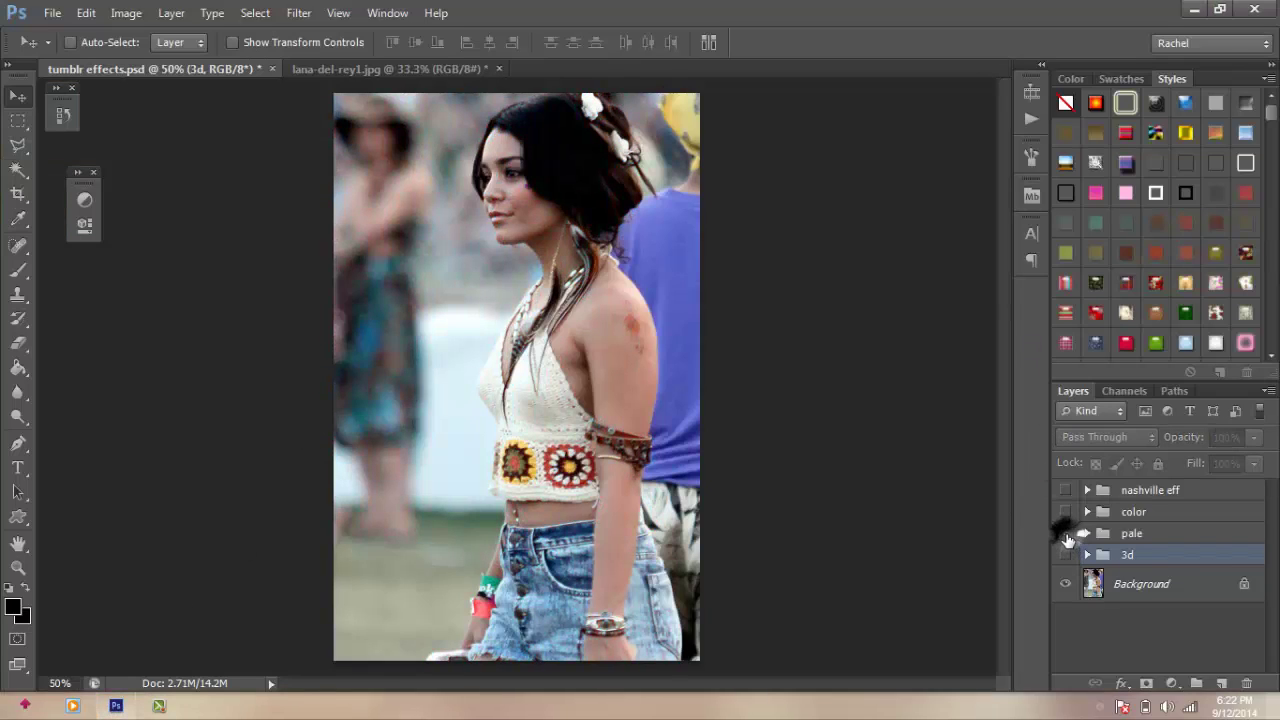
{"action": "left_click", "coordinate": [1066, 534]}
{"action": "left_click", "coordinate": [1066, 534]}
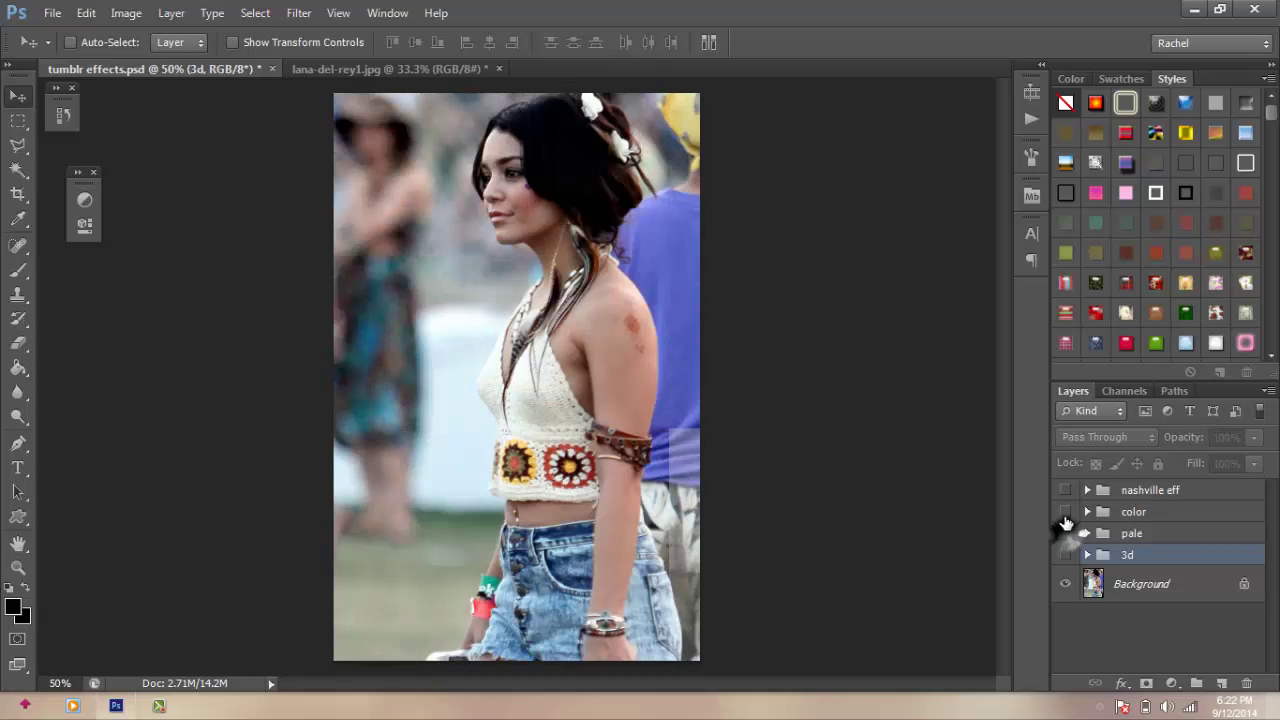
{"action": "left_click", "coordinate": [1066, 512]}
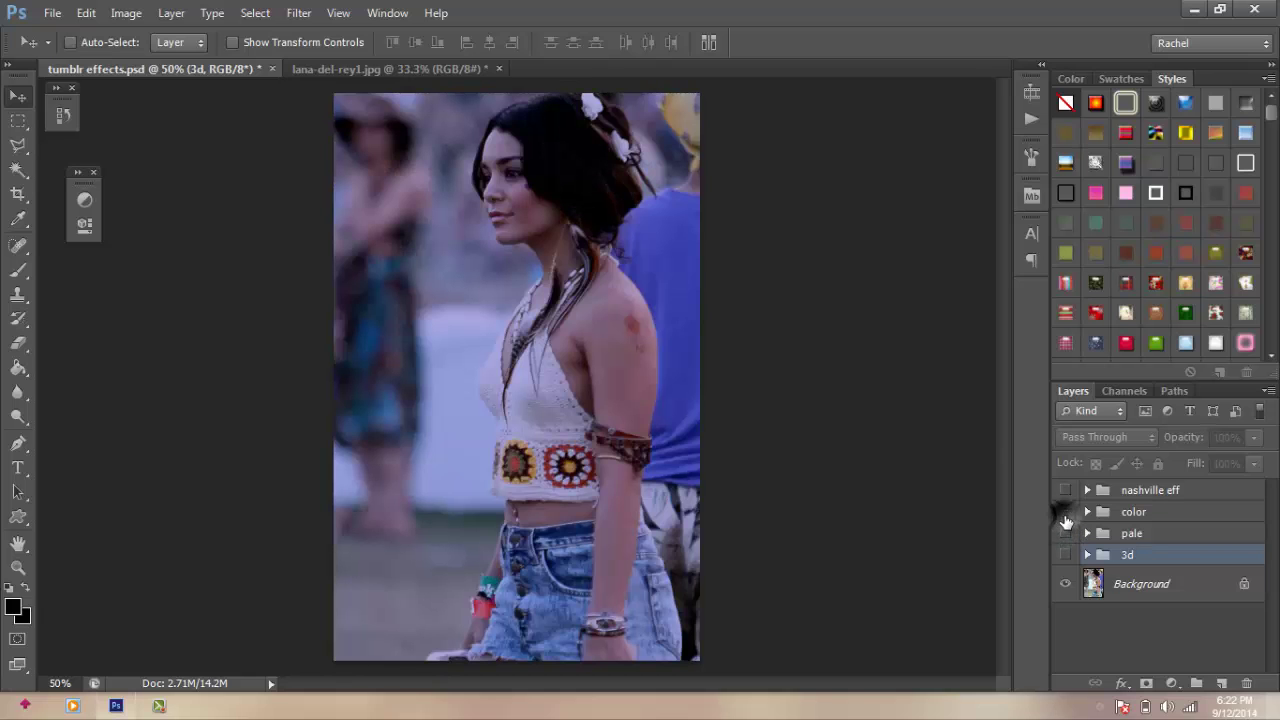
{"action": "left_click", "coordinate": [1066, 512]}
{"action": "left_click", "coordinate": [1066, 490]}
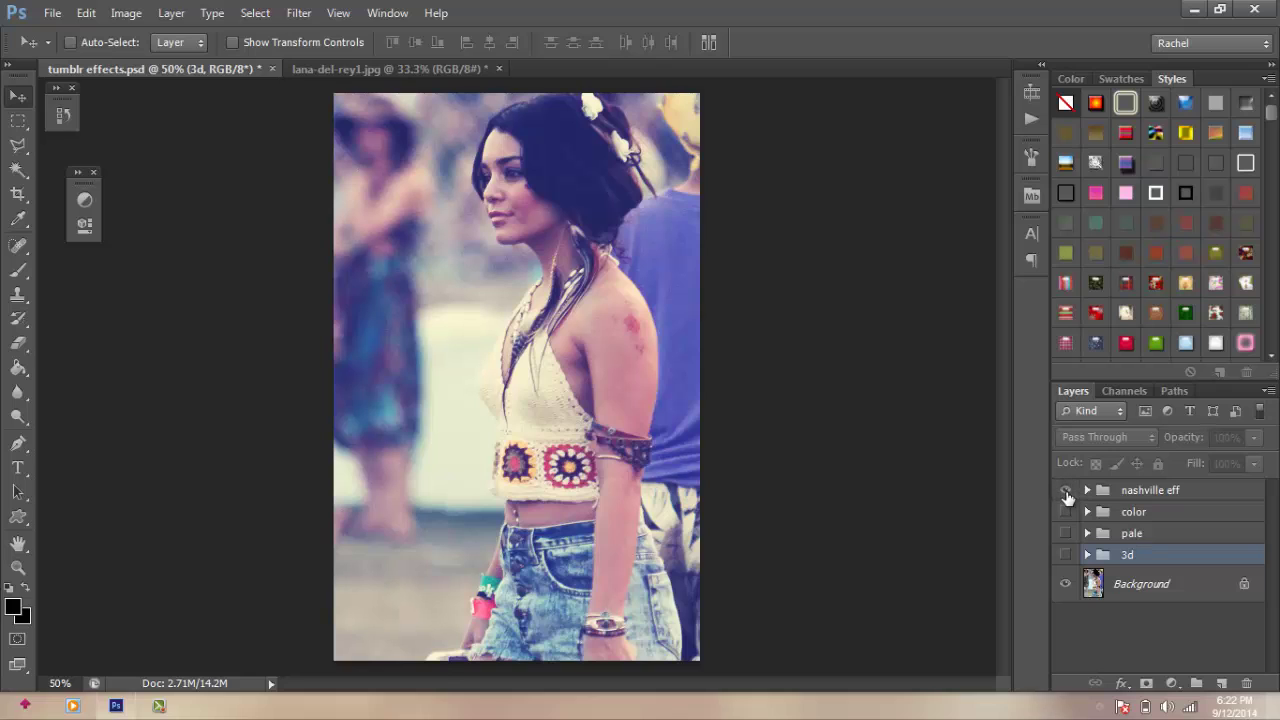
{"action": "left_click", "coordinate": [1066, 490]}
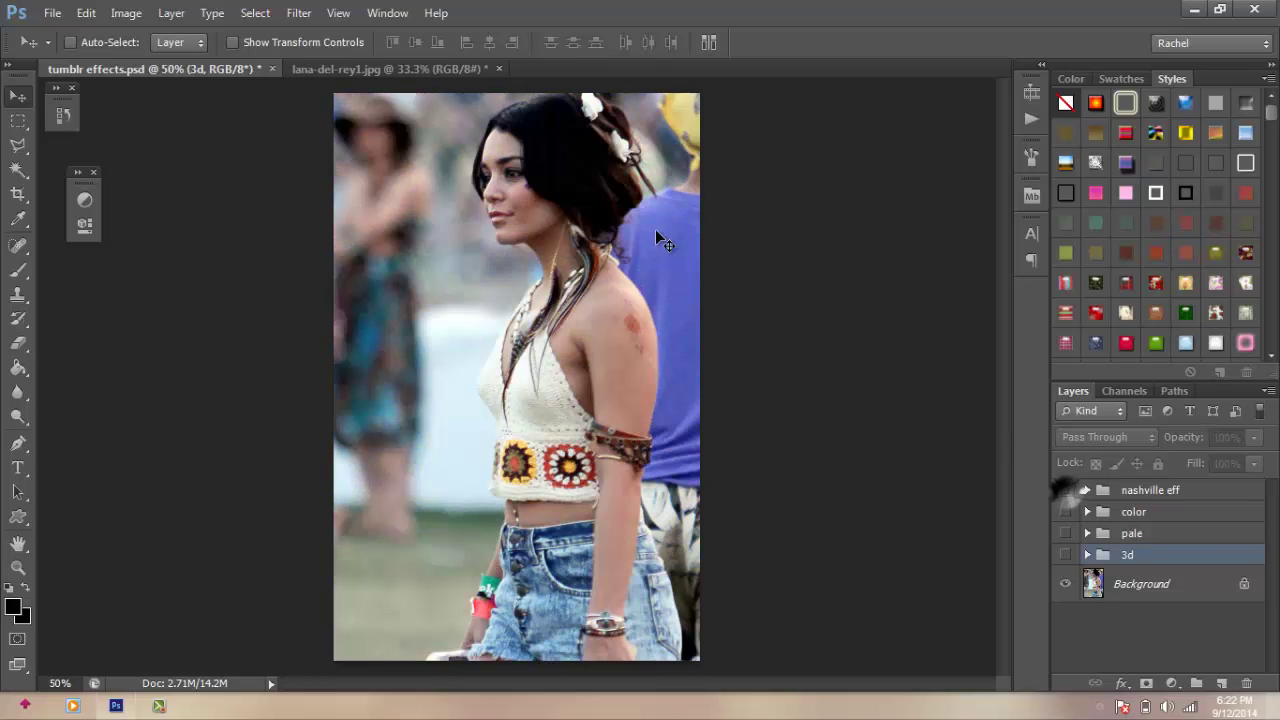
Revert lana-del-rey1.jpg to its original opened state from the History snapshot
{"action": "left_click", "coordinate": [395, 70]}
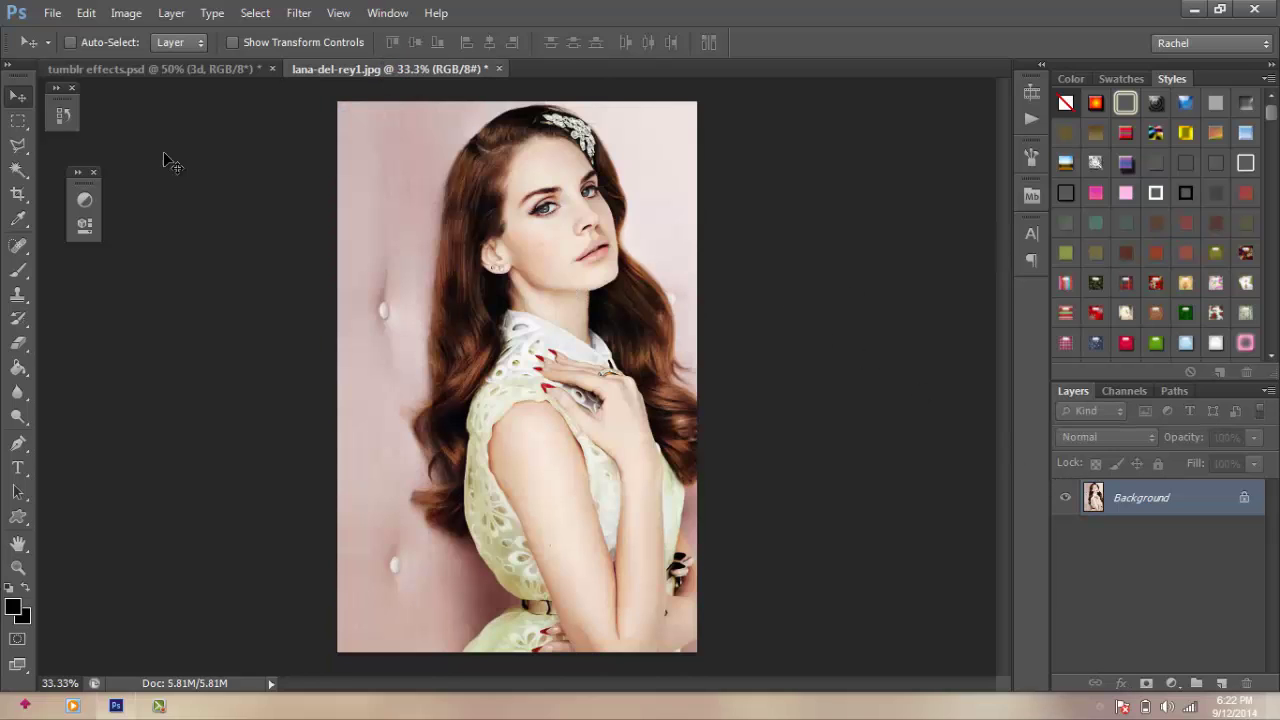
{"action": "left_click", "coordinate": [62, 117]}
{"action": "left_click", "coordinate": [150, 128]}
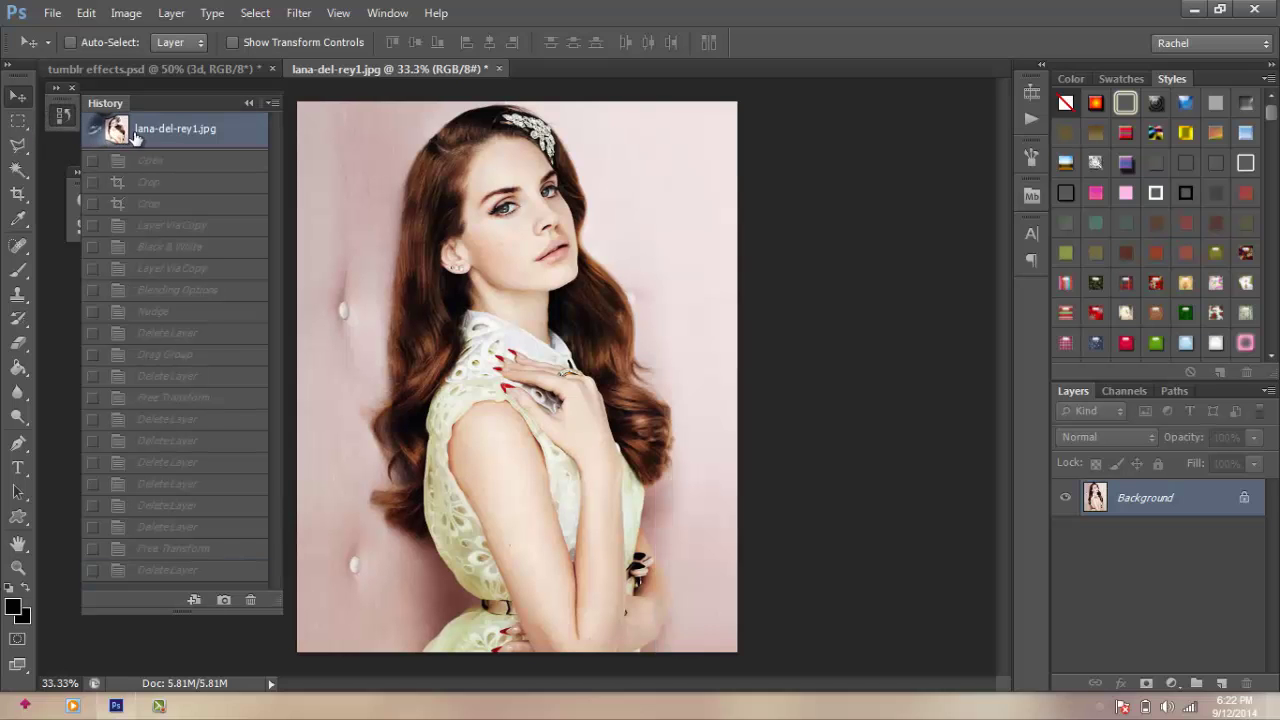
{"action": "left_click", "coordinate": [64, 117]}
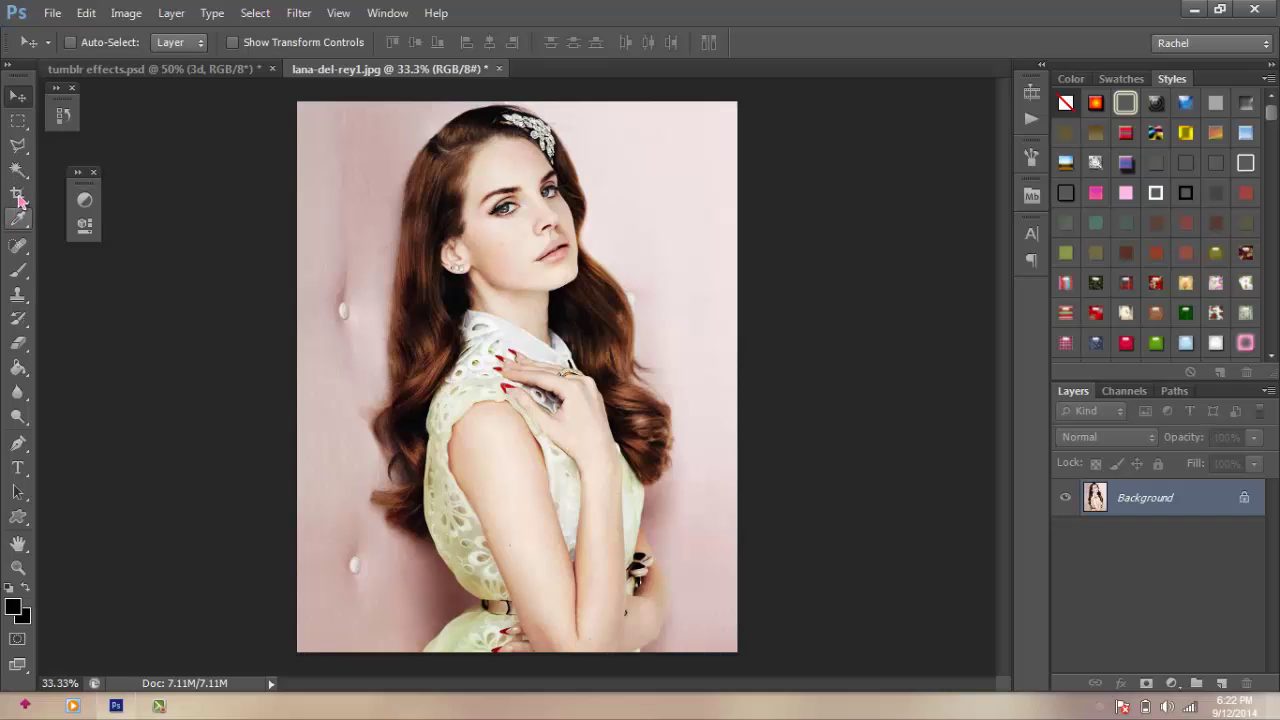
{"action": "left_click", "coordinate": [150, 68]}
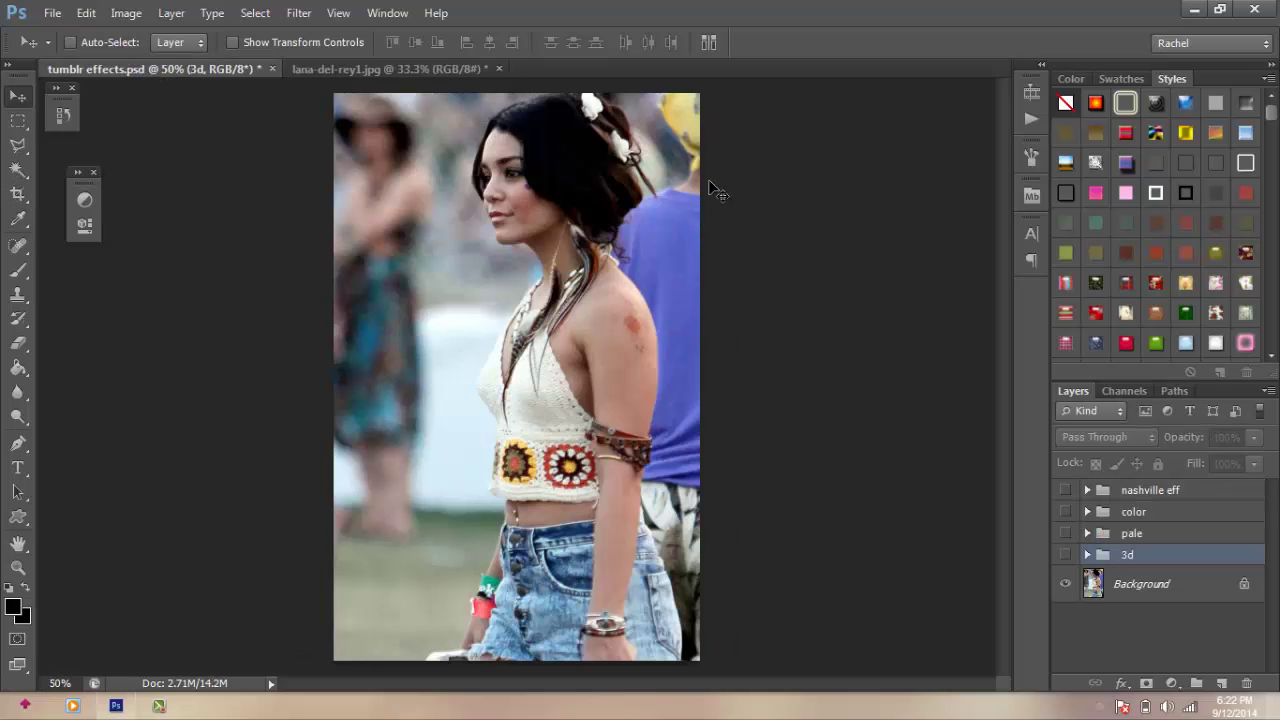
{"action": "left_click", "coordinate": [420, 68]}
Crop the portrait tighter on the right side and top, then view it at actual pixels
{"action": "left_click", "coordinate": [18, 198]}
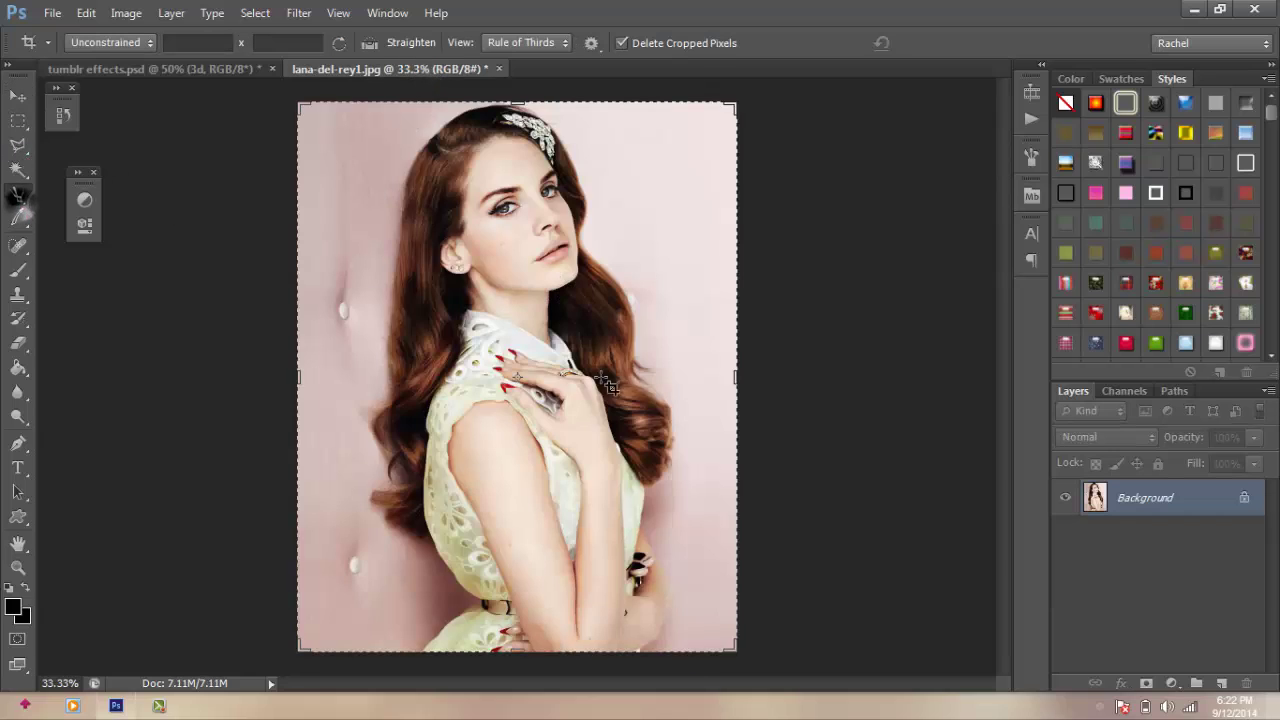
{"action": "left_click_drag", "start_coordinate": [736, 377], "coordinate": [707, 378]}
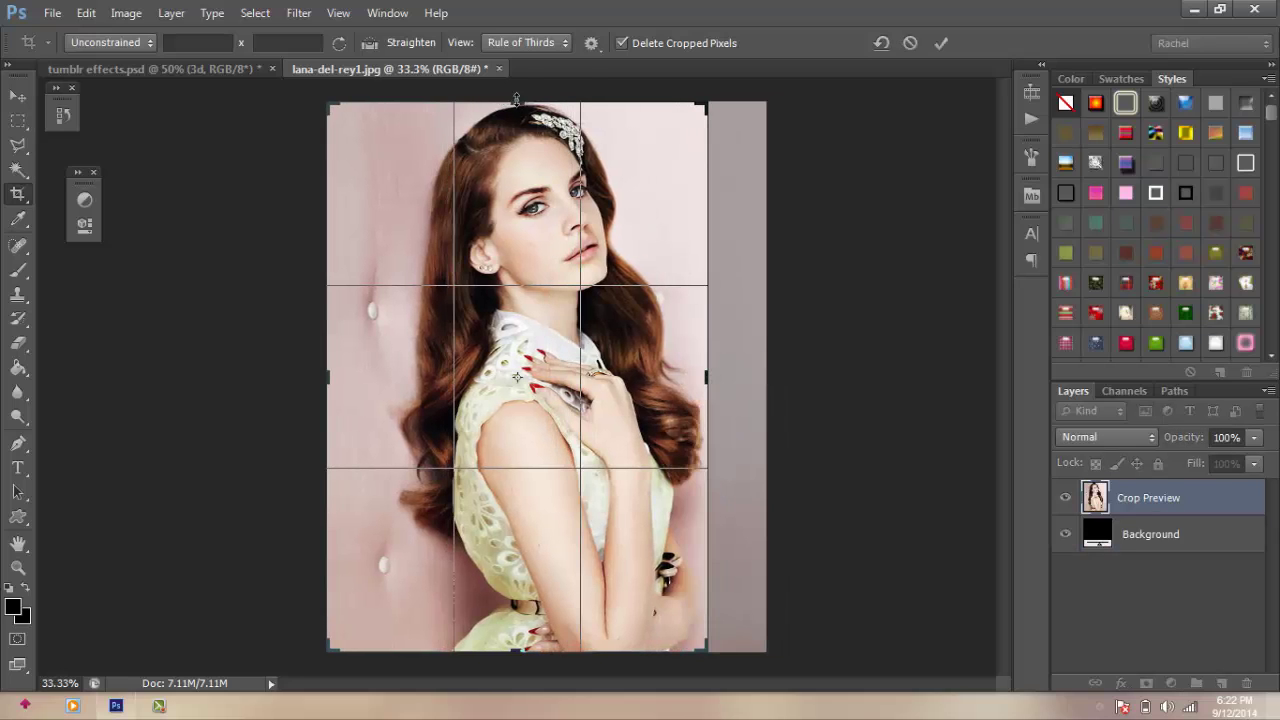
{"action": "left_click_drag", "start_coordinate": [516, 103], "coordinate": [517, 106]}
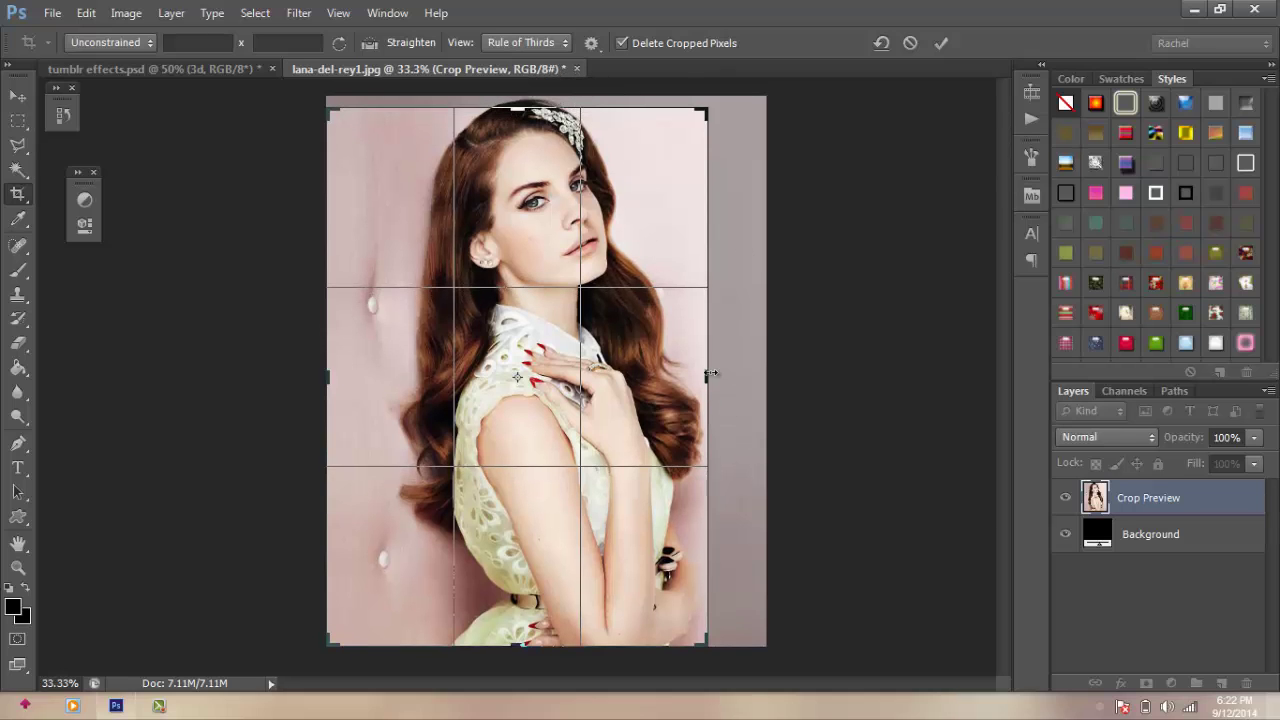
{"action": "left_click_drag", "start_coordinate": [710, 373], "coordinate": [701, 373]}
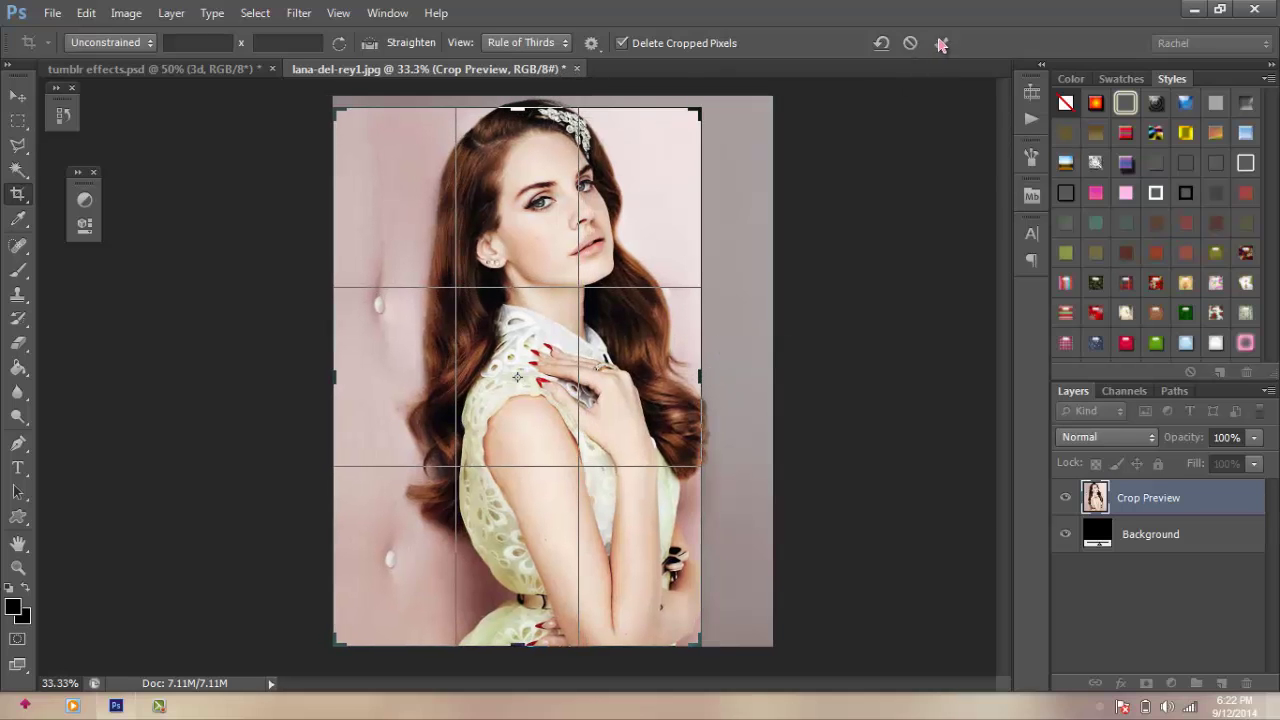
{"action": "left_click", "coordinate": [941, 44]}
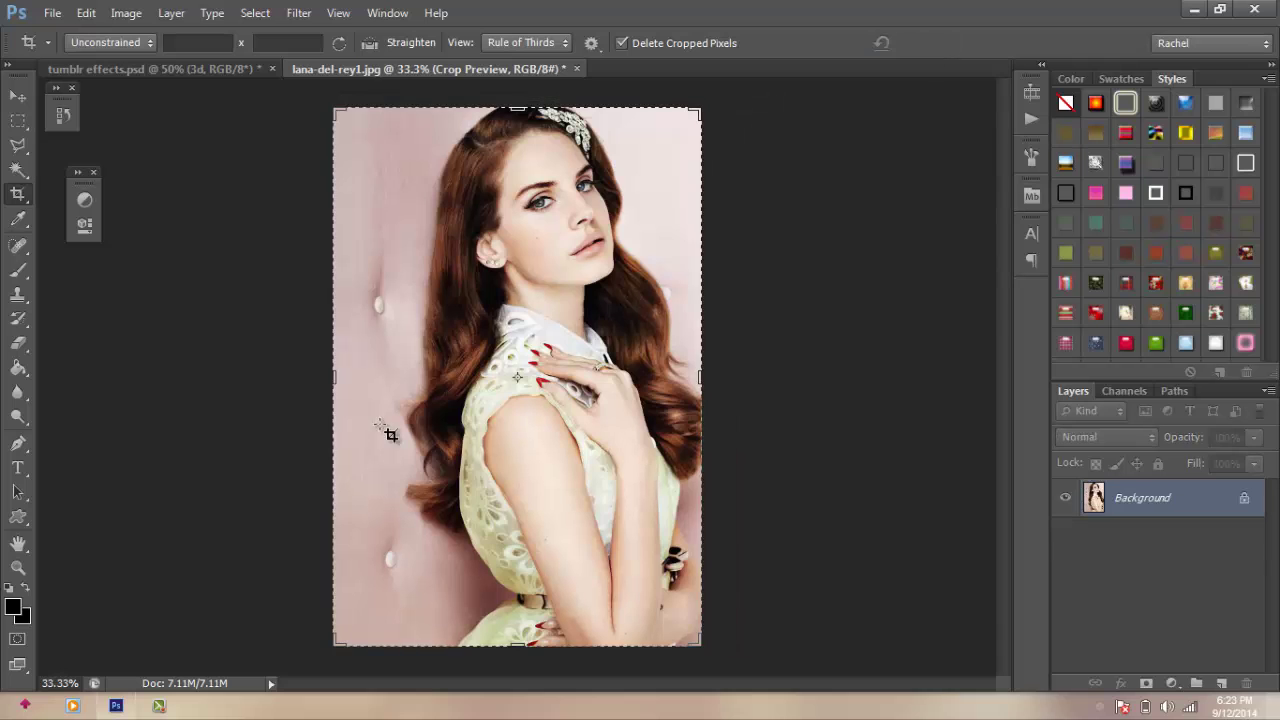
{"action": "key", "text": "z"}
{"action": "left_click", "coordinate": [510, 42]}
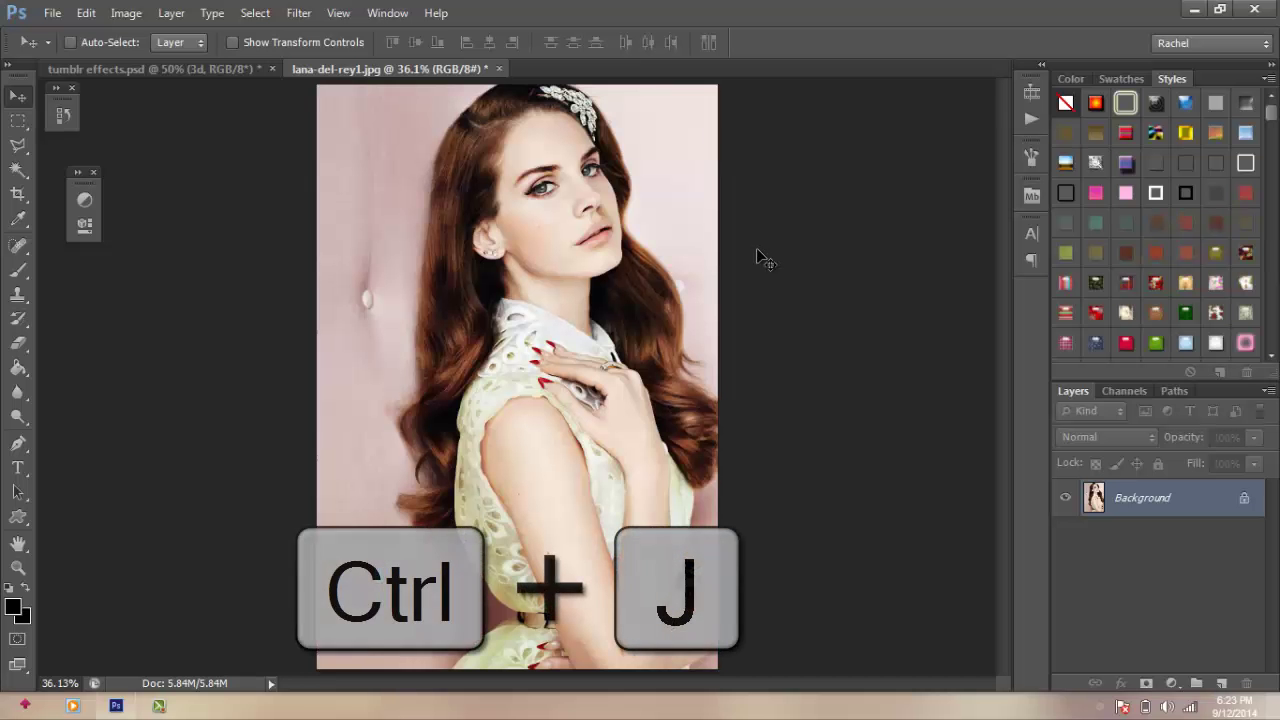
Duplicate the background layer and convert the copy to Black & White with Reds at 51%
{"action": "key", "text": "ctrl+j"}
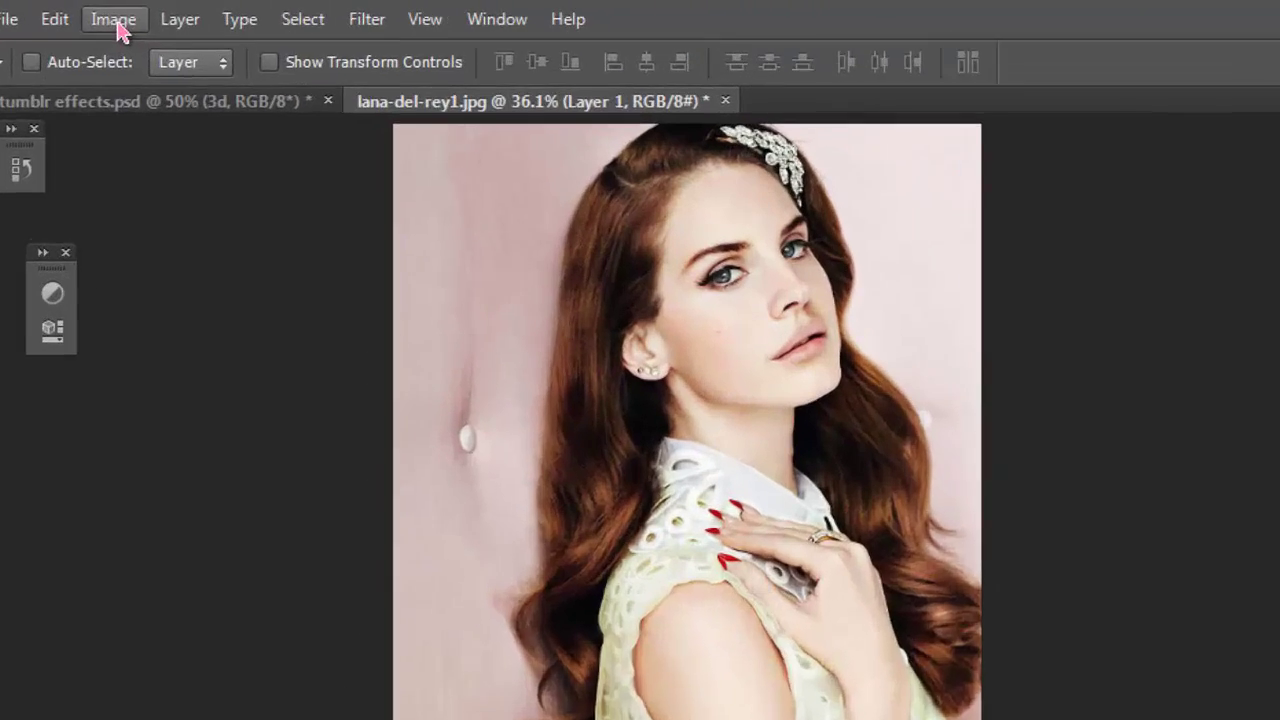
{"action": "left_click", "coordinate": [126, 13]}
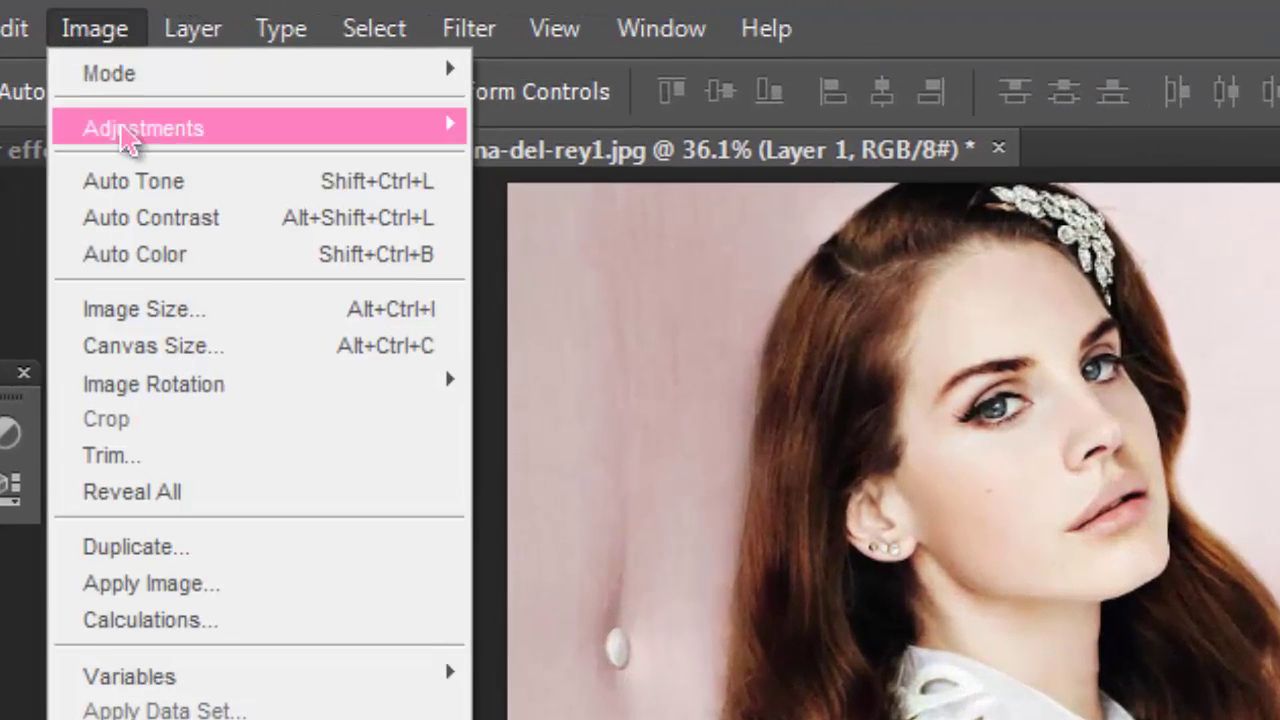
{"action": "mouse_move", "coordinate": [126, 138]}
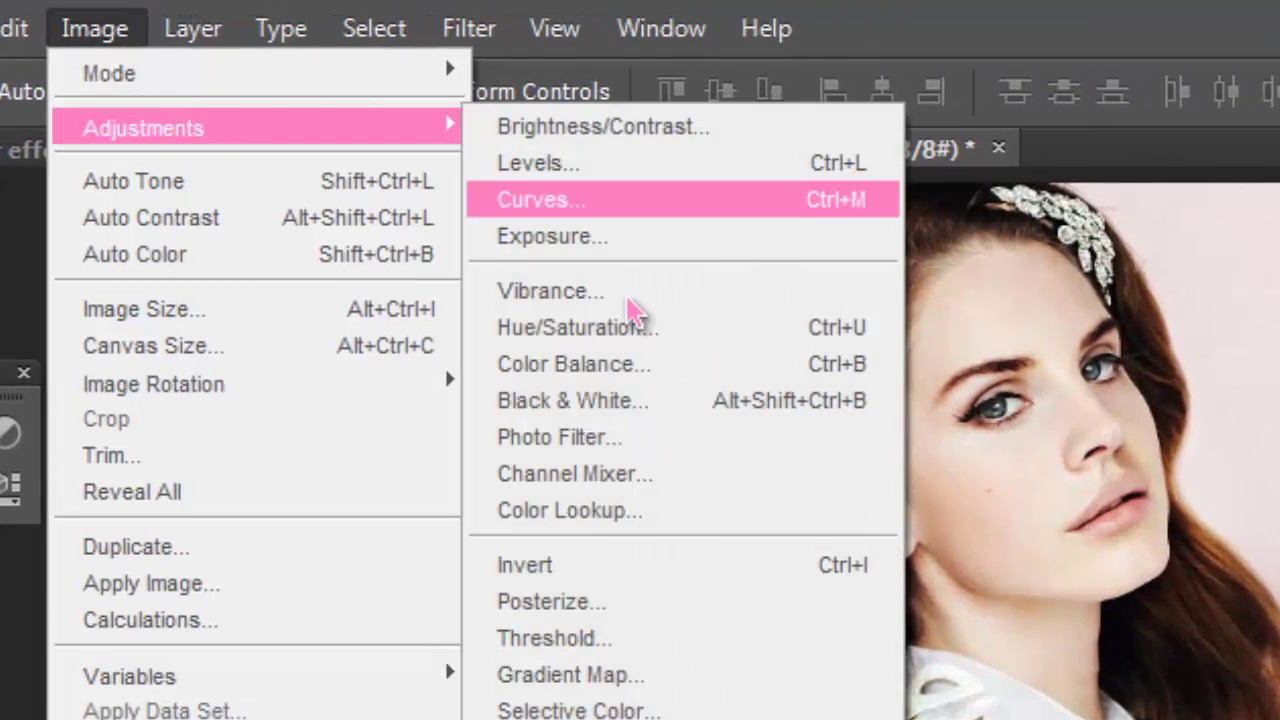
{"action": "left_click", "coordinate": [604, 404]}
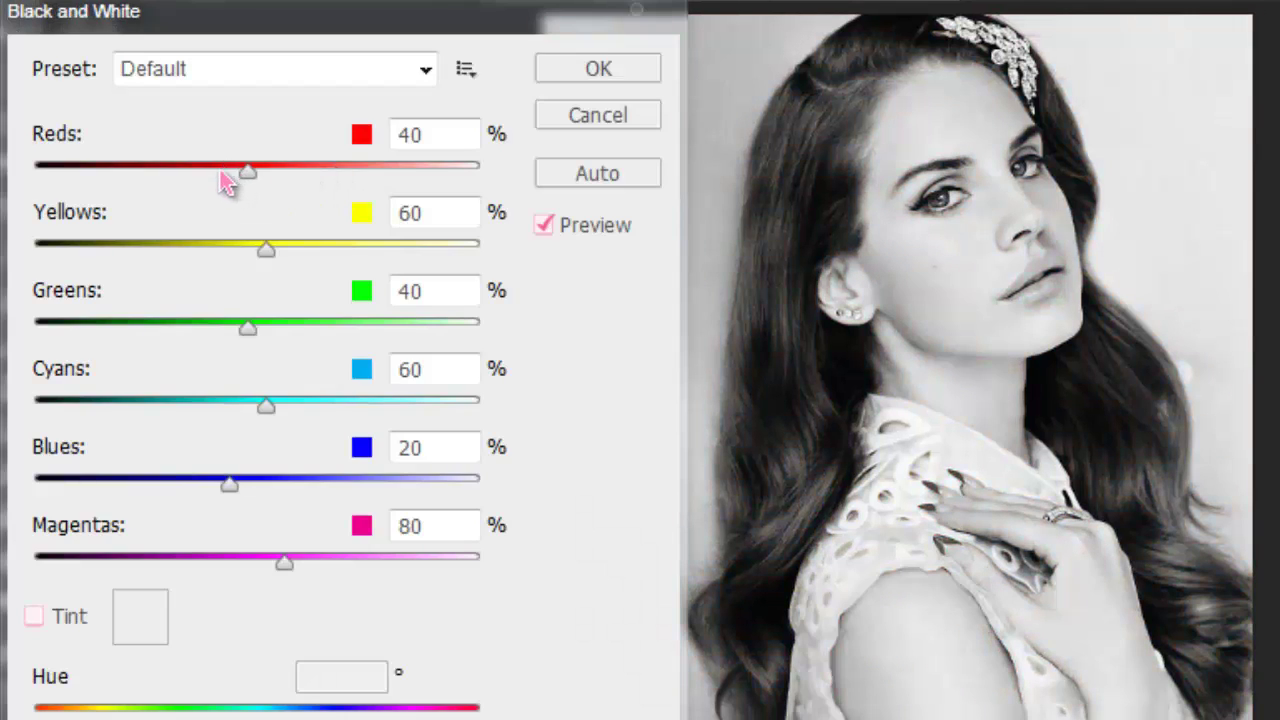
{"action": "left_click", "coordinate": [222, 171]}
{"action": "left_click", "coordinate": [332, 171]}
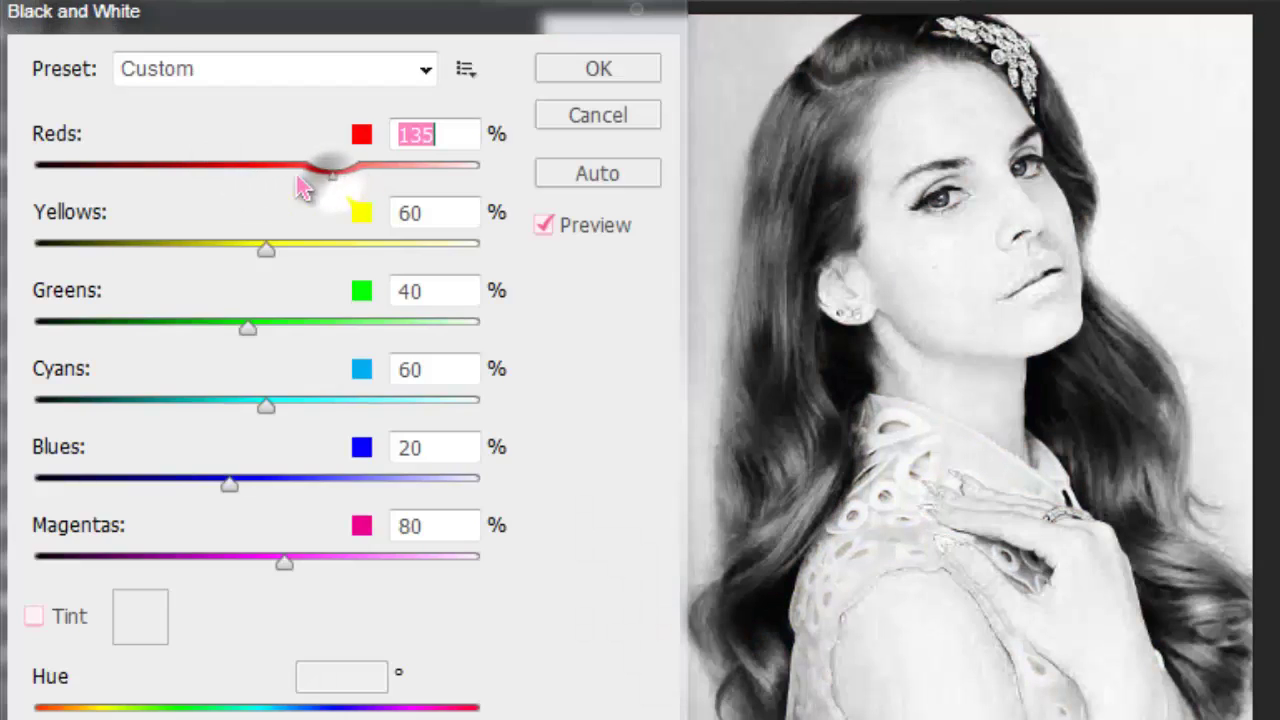
{"action": "left_click", "coordinate": [111, 171]}
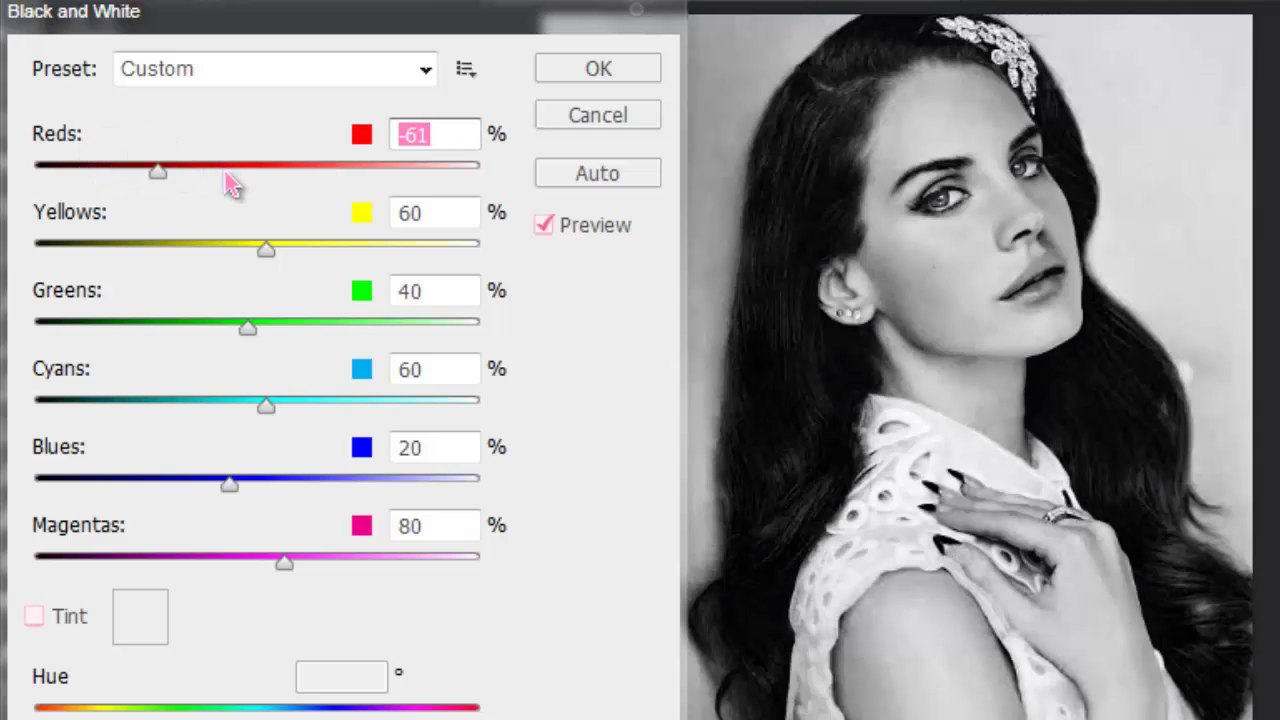
{"action": "left_click", "coordinate": [220, 172]}
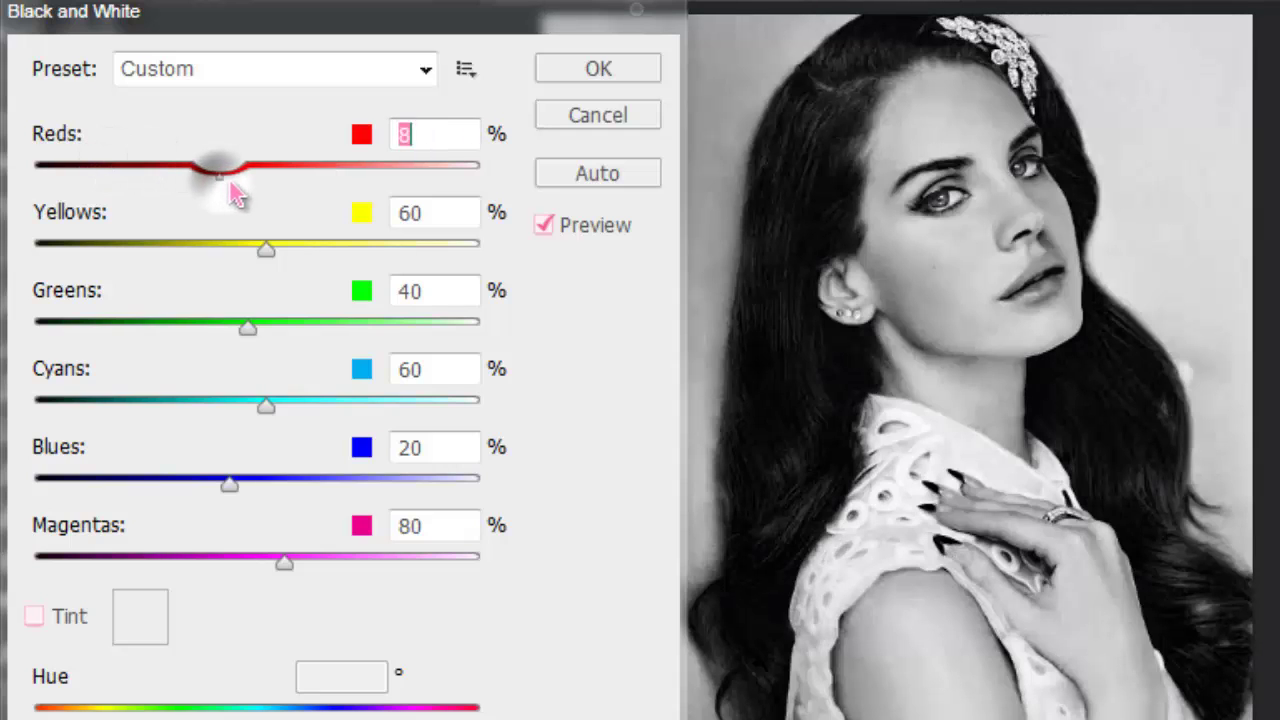
{"action": "left_click", "coordinate": [245, 172]}
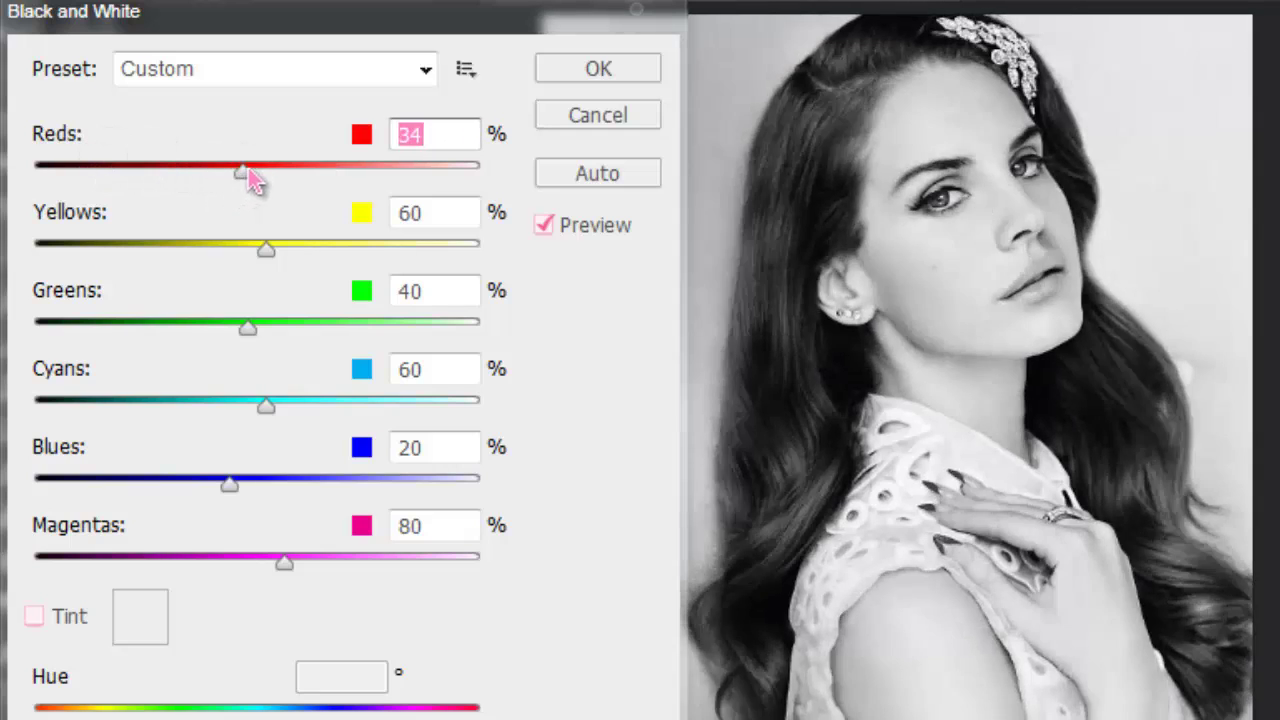
{"action": "left_click", "coordinate": [258, 168]}
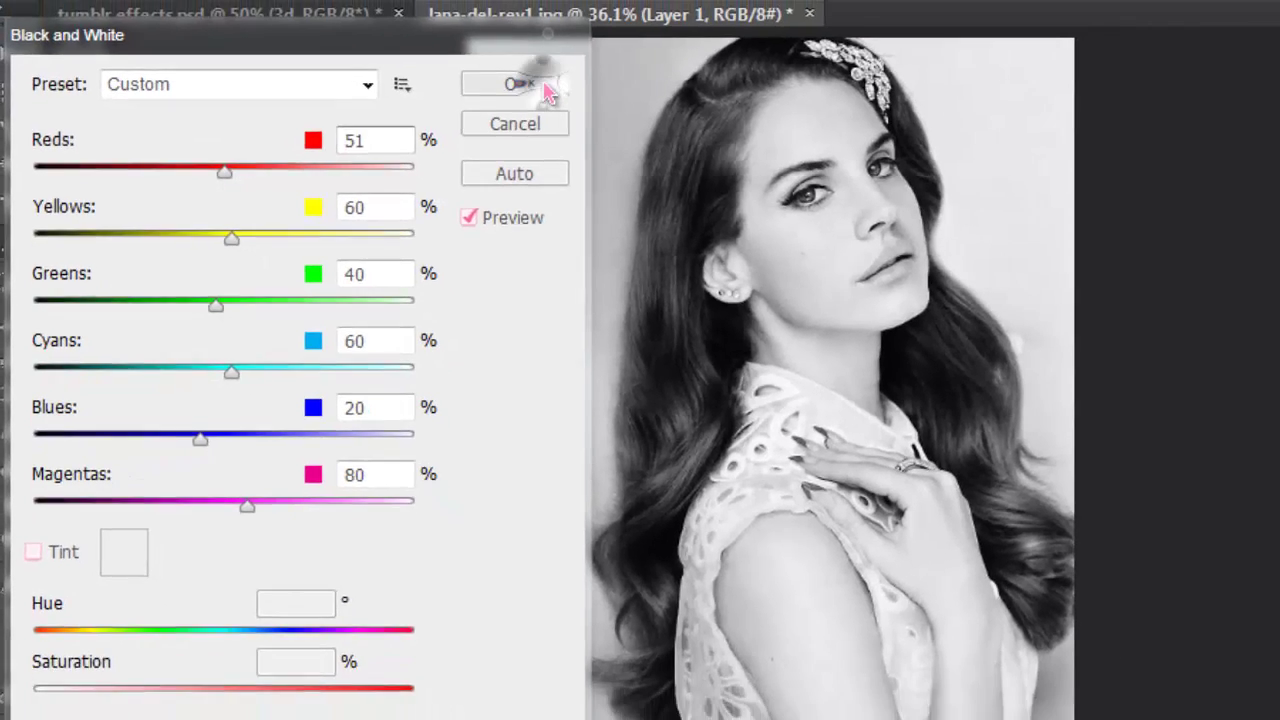
{"action": "left_click", "coordinate": [640, 75]}
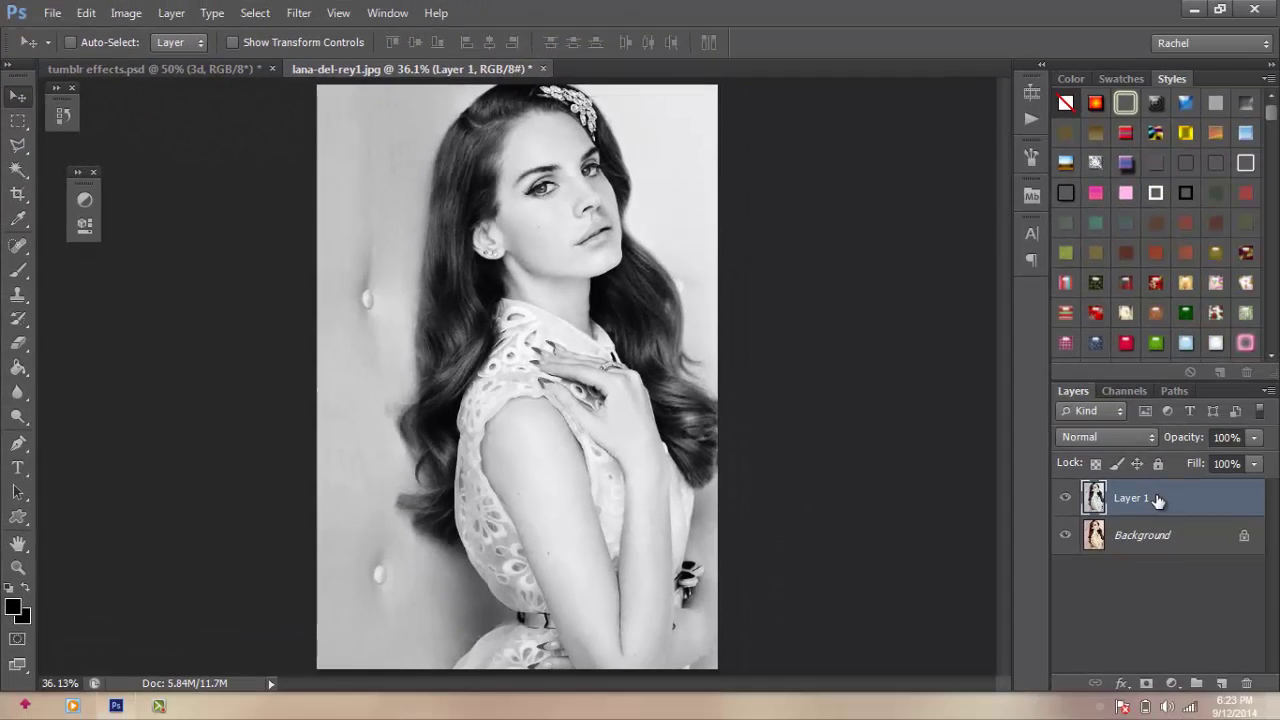
Duplicate the black-and-white layer, untick its R channel in Blending Options, and nudge it left twice
{"action": "key", "text": "ctrl+j"}
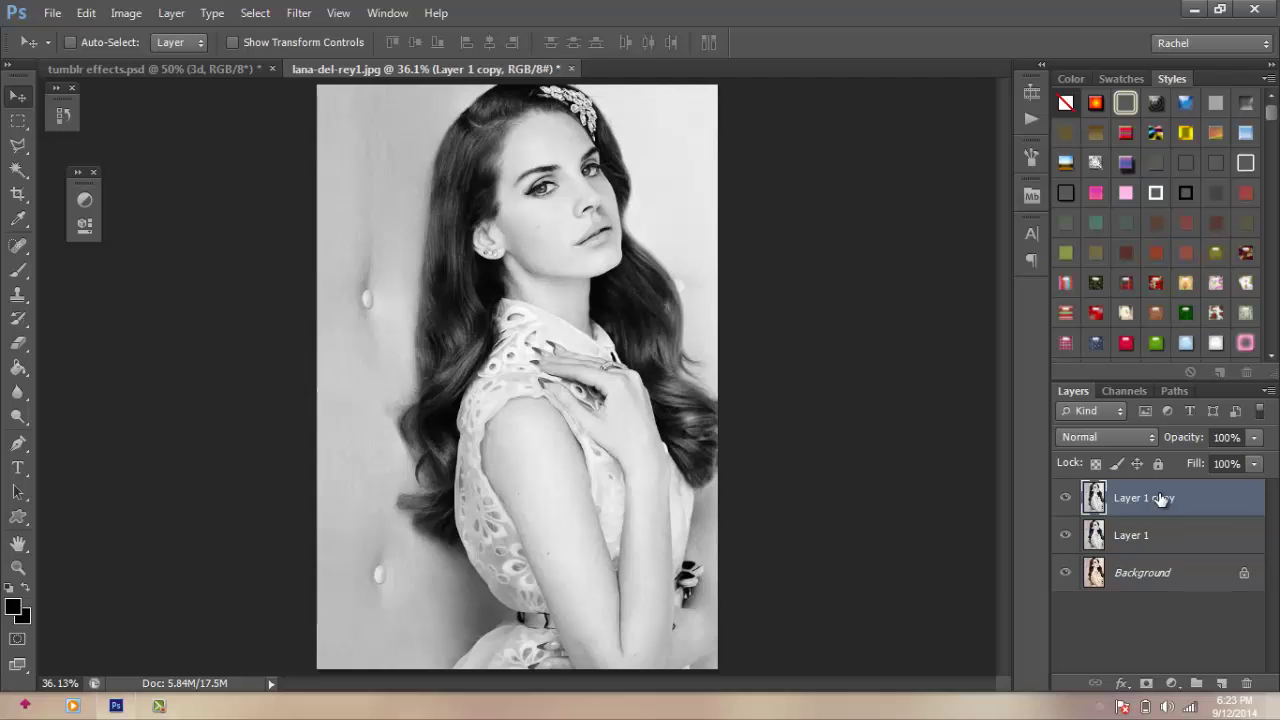
{"action": "right_click", "coordinate": [1160, 500]}
{"action": "left_click", "coordinate": [1050, 60]}
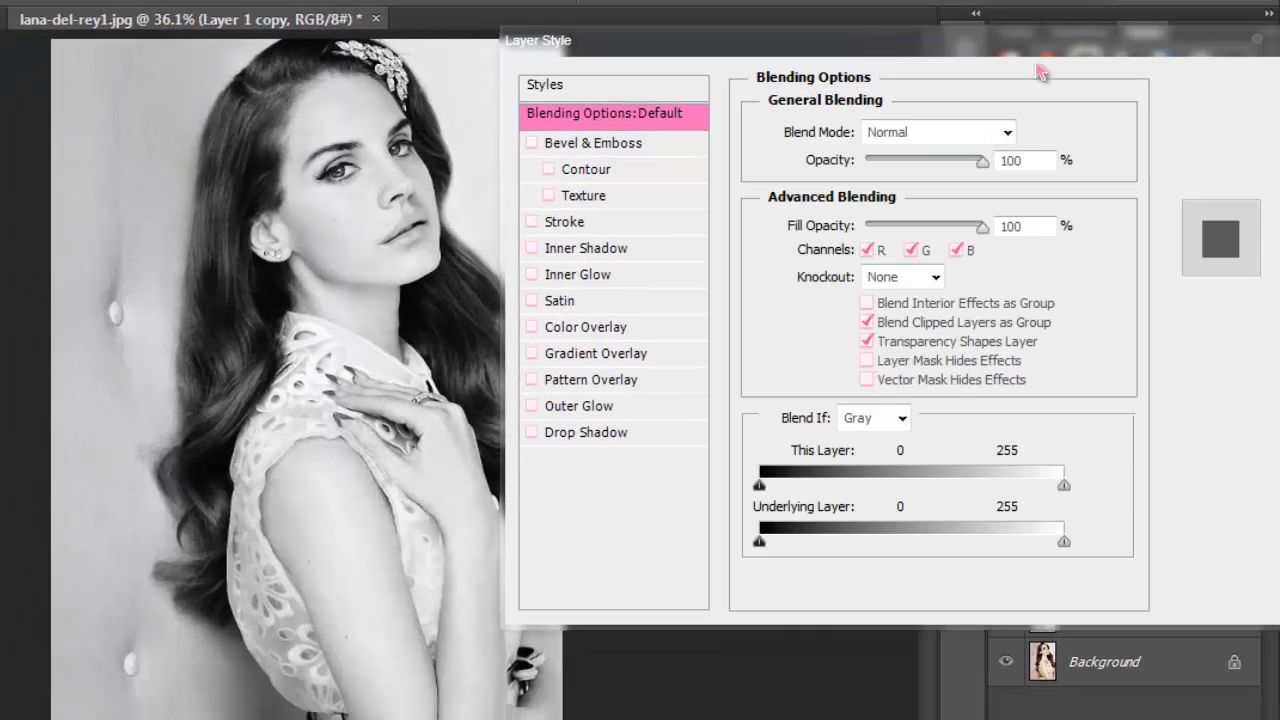
{"action": "left_click", "coordinate": [868, 250]}
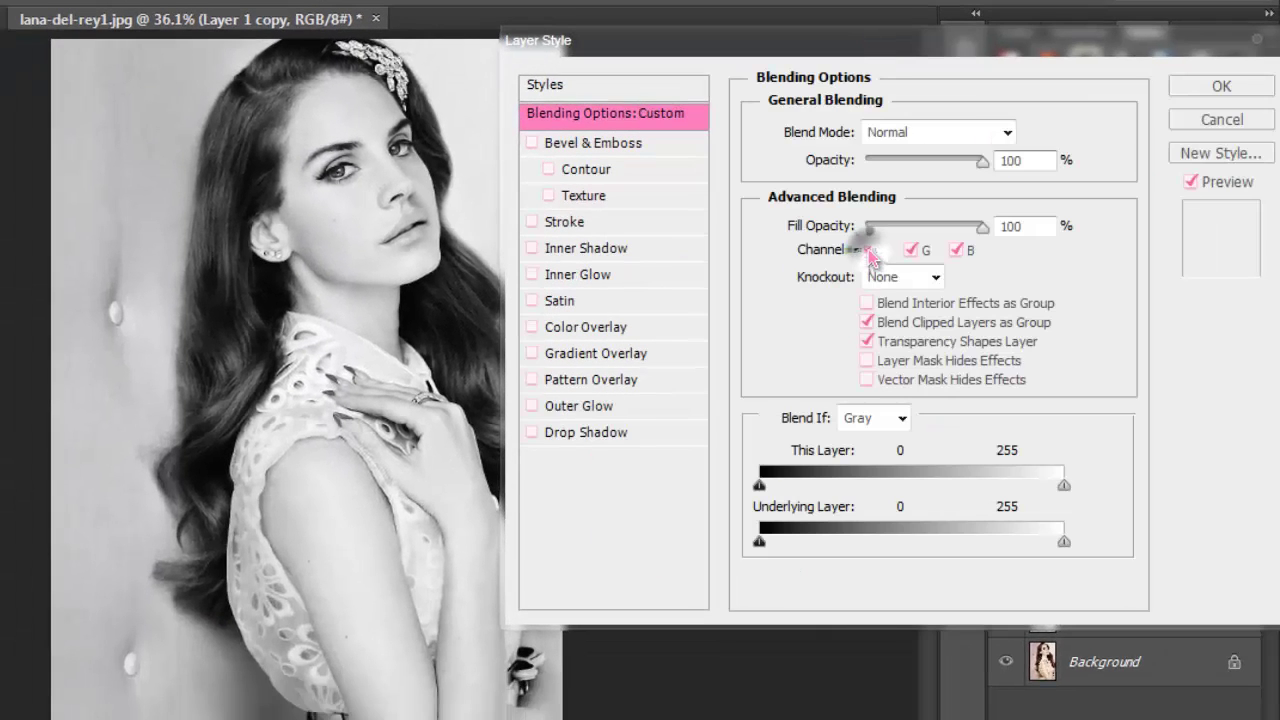
{"action": "left_click", "coordinate": [1210, 88]}
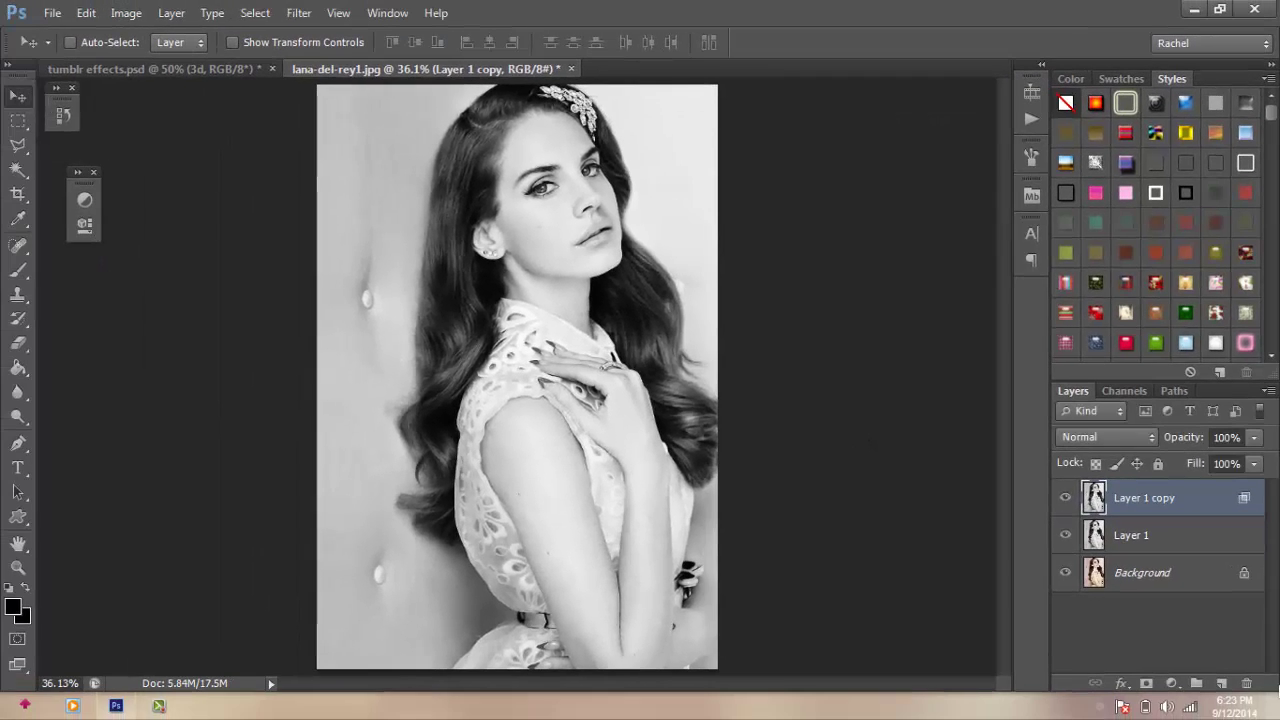
{"action": "key", "text": "Left"}
{"action": "key", "text": "Left"}
{"action": "key", "text": "Left"}
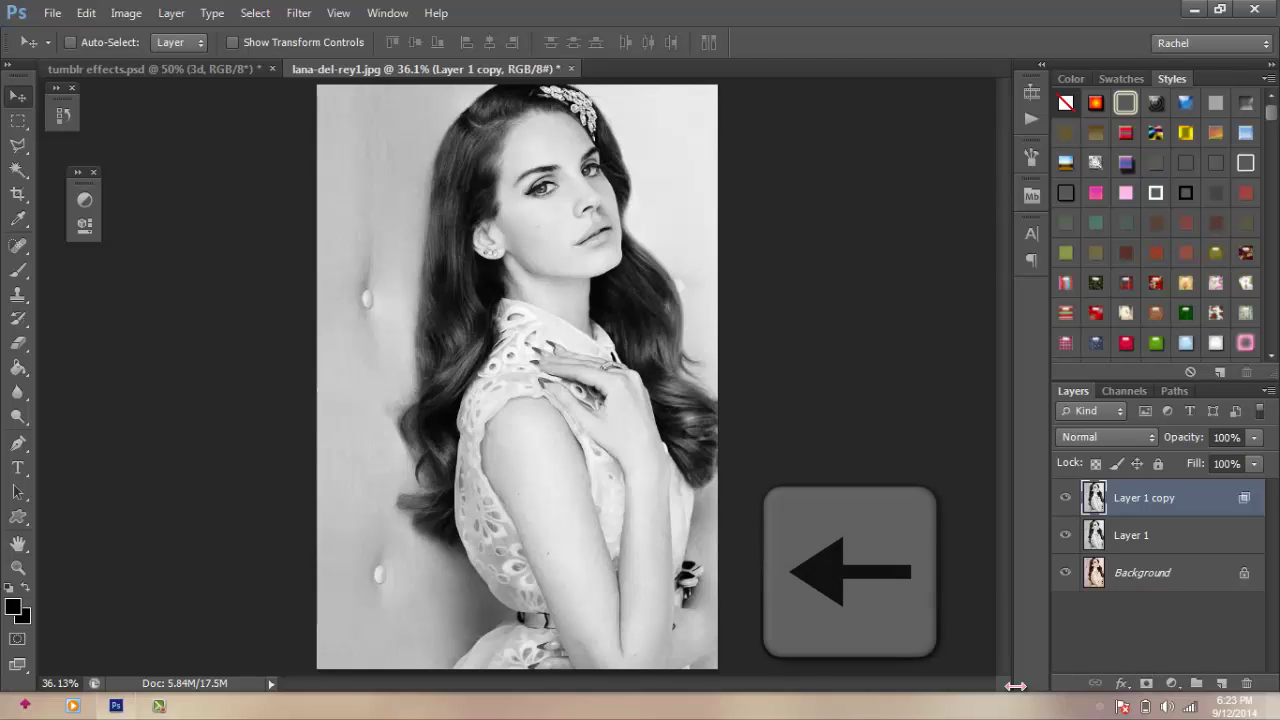
{"action": "key", "text": "Left"}
{"action": "key", "text": "Left"}
{"action": "key", "text": "Left"}
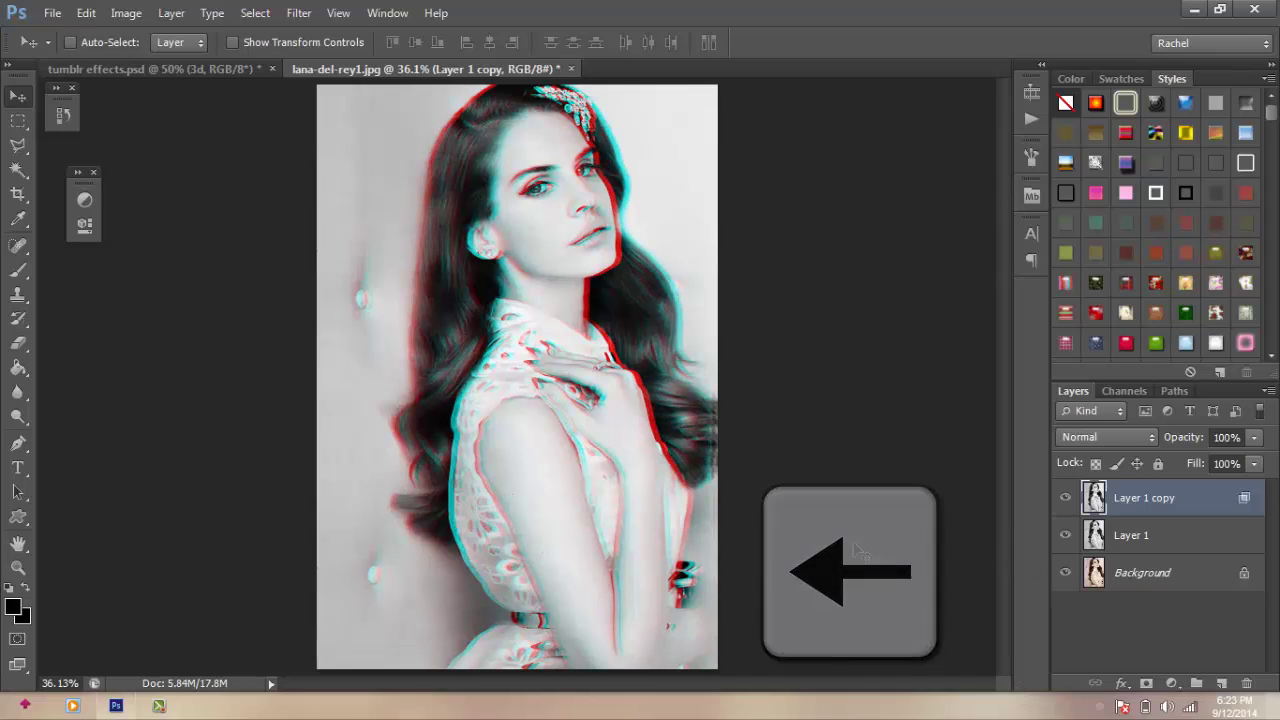
{"action": "left_click", "coordinate": [18, 343]}
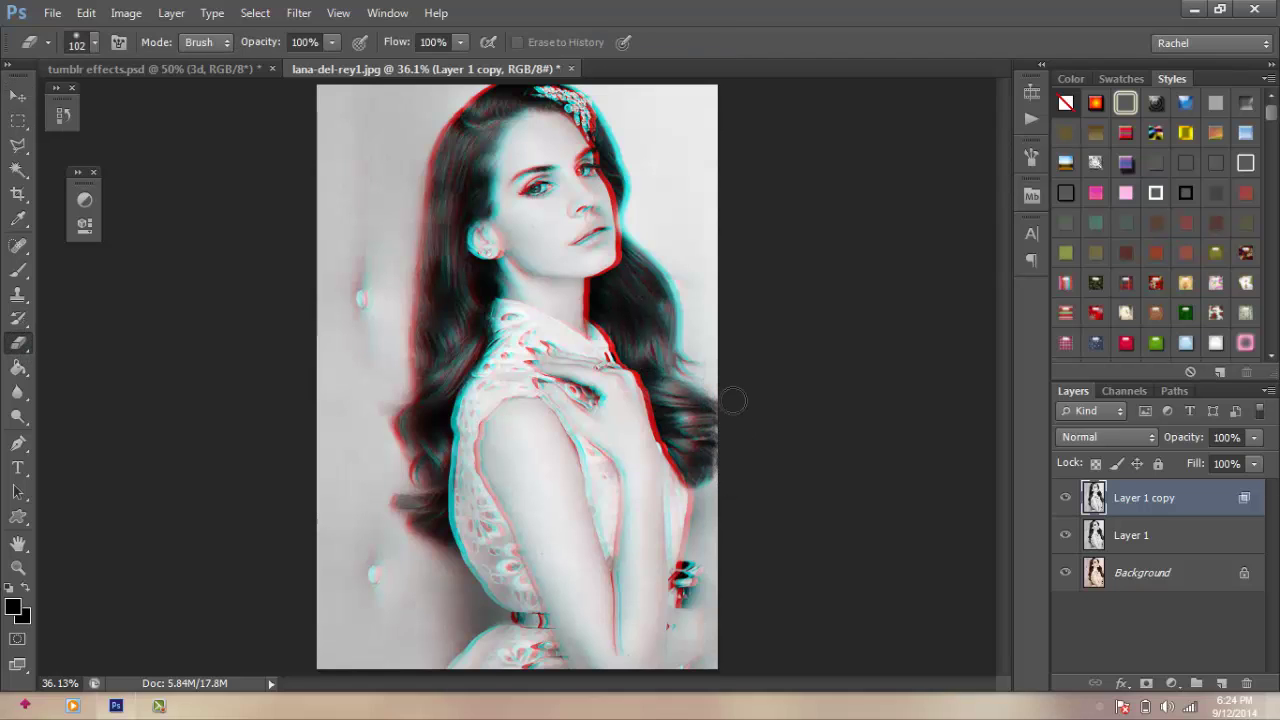
{"action": "left_click", "coordinate": [18, 100]}
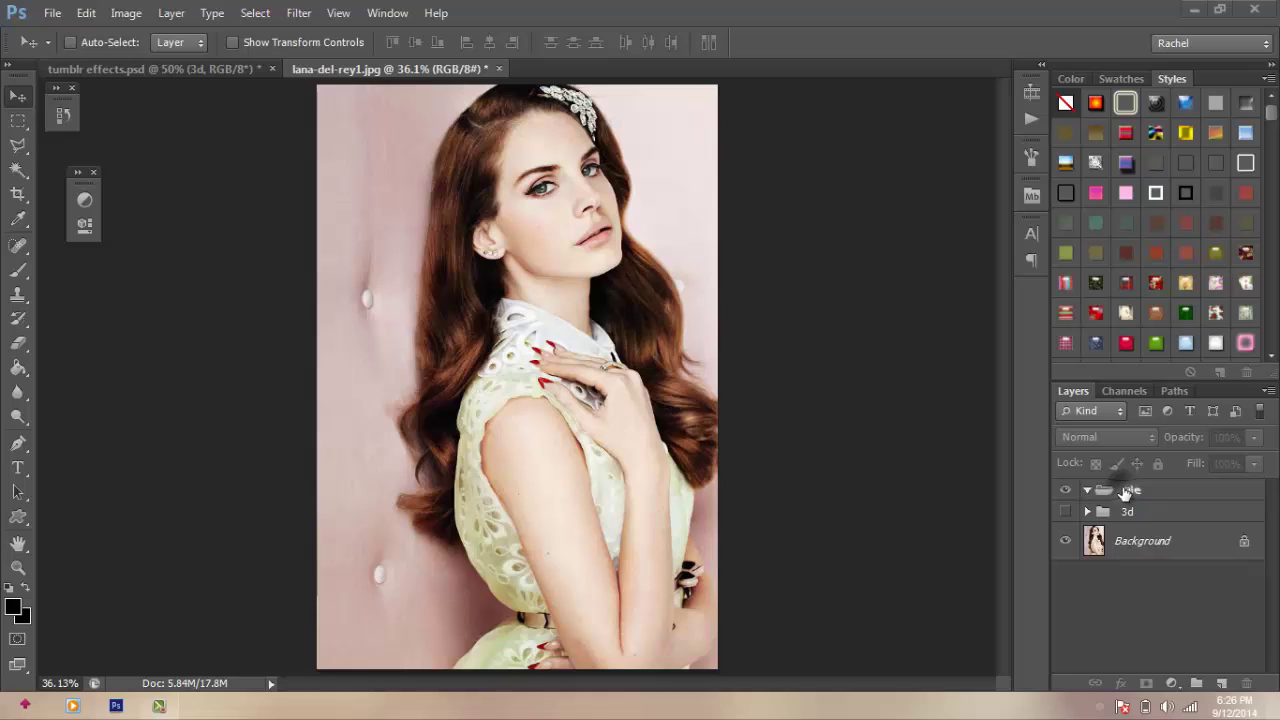
Add a new layer in the Pale group and fill it white with the Paint Bucket
{"action": "left_click_drag", "start_coordinate": [1123, 491], "coordinate": [1132, 496]}
{"action": "left_click", "coordinate": [1133, 491]}
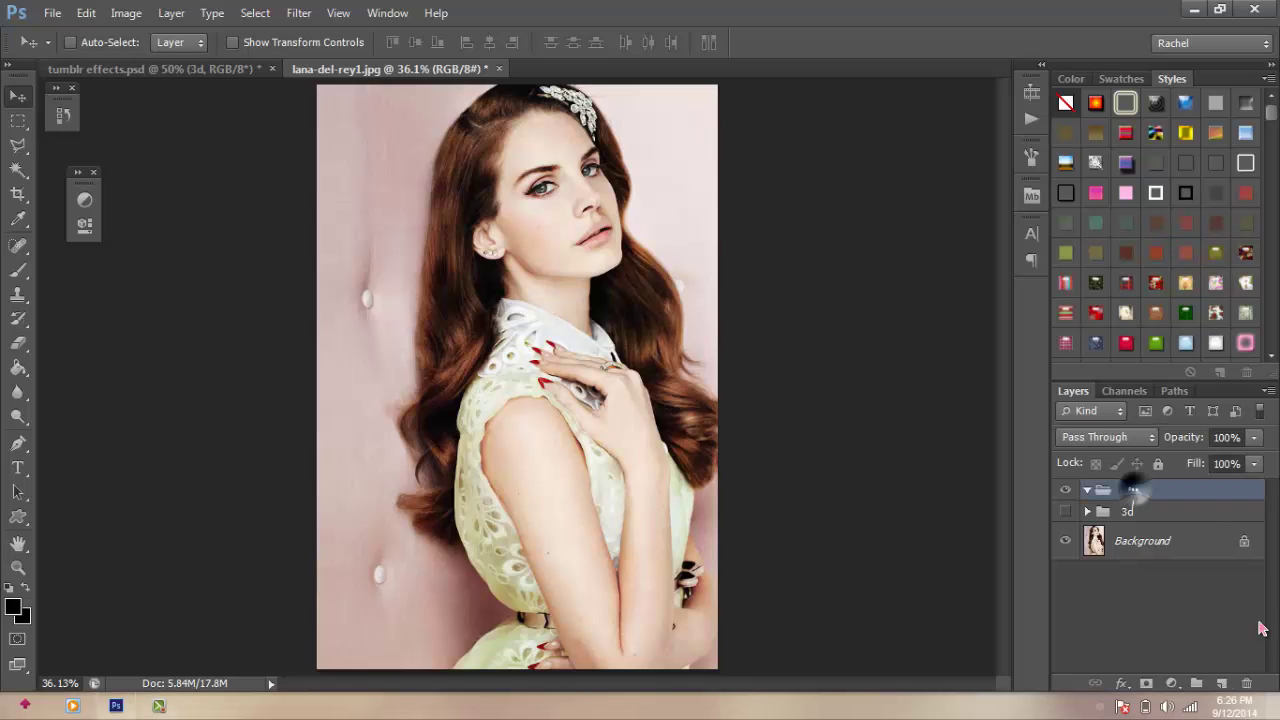
{"action": "left_click", "coordinate": [1224, 683]}
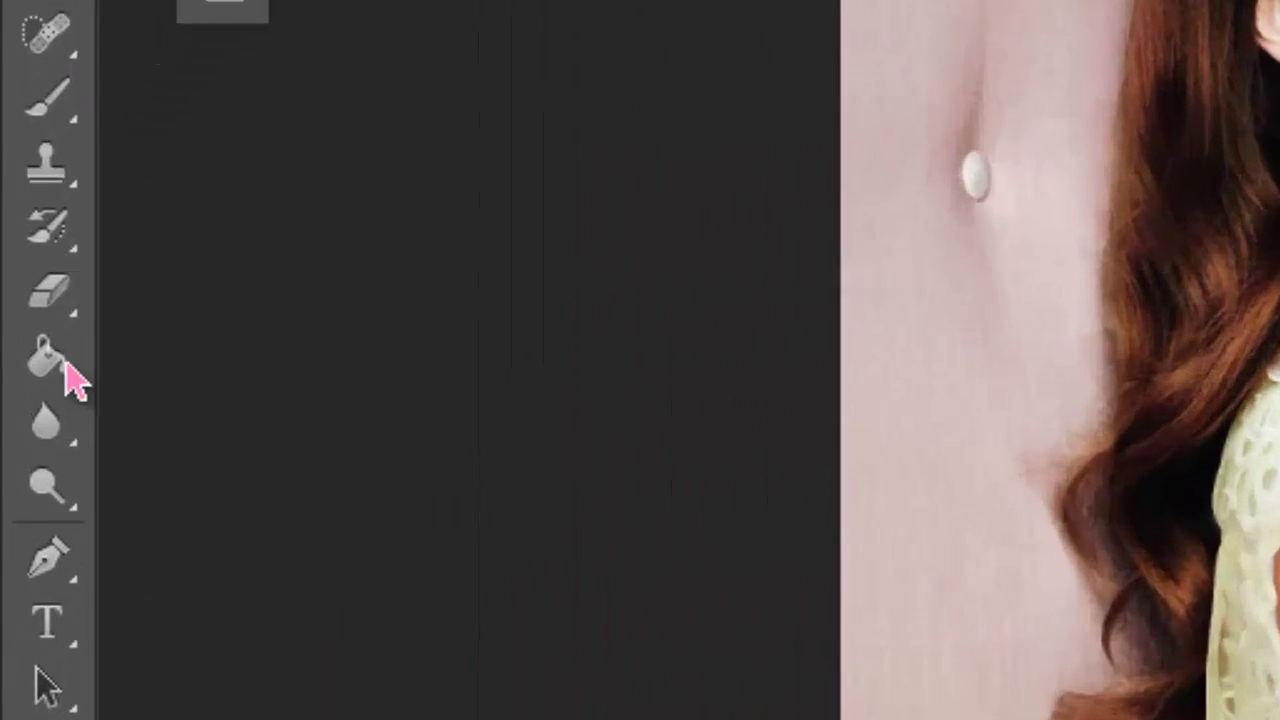
{"action": "left_click", "coordinate": [24, 372]}
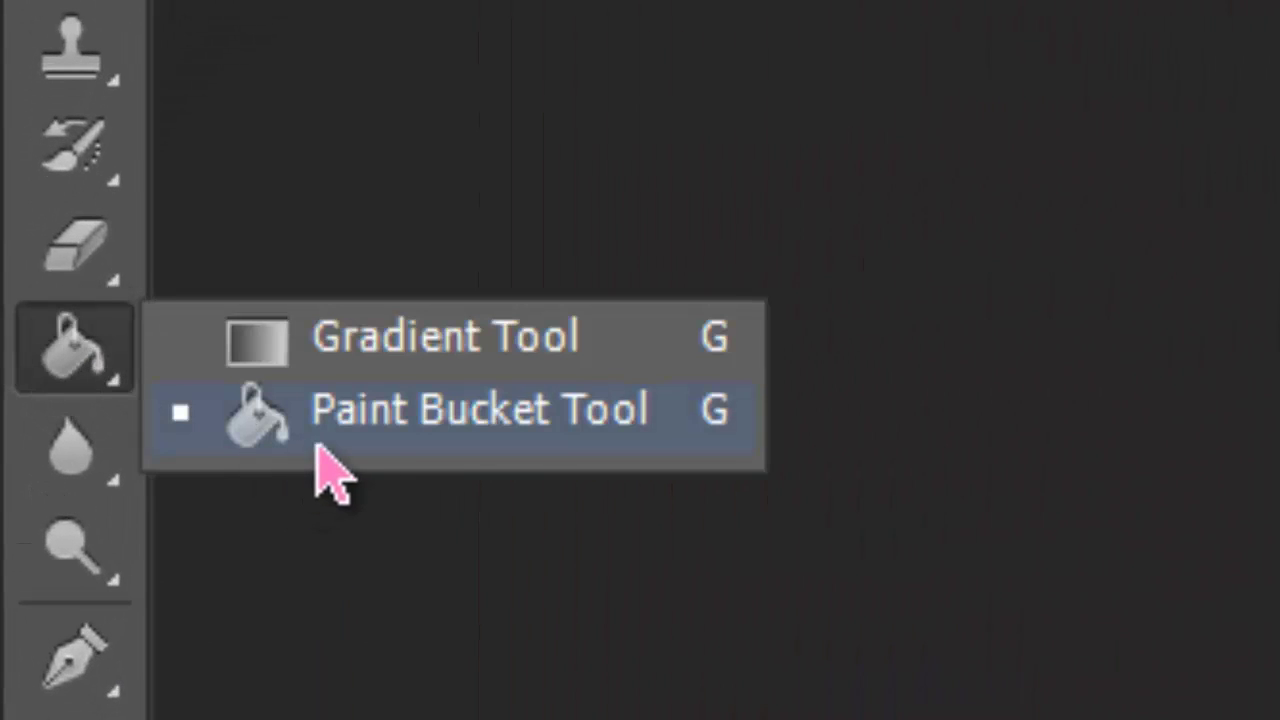
{"action": "left_click", "coordinate": [645, 432]}
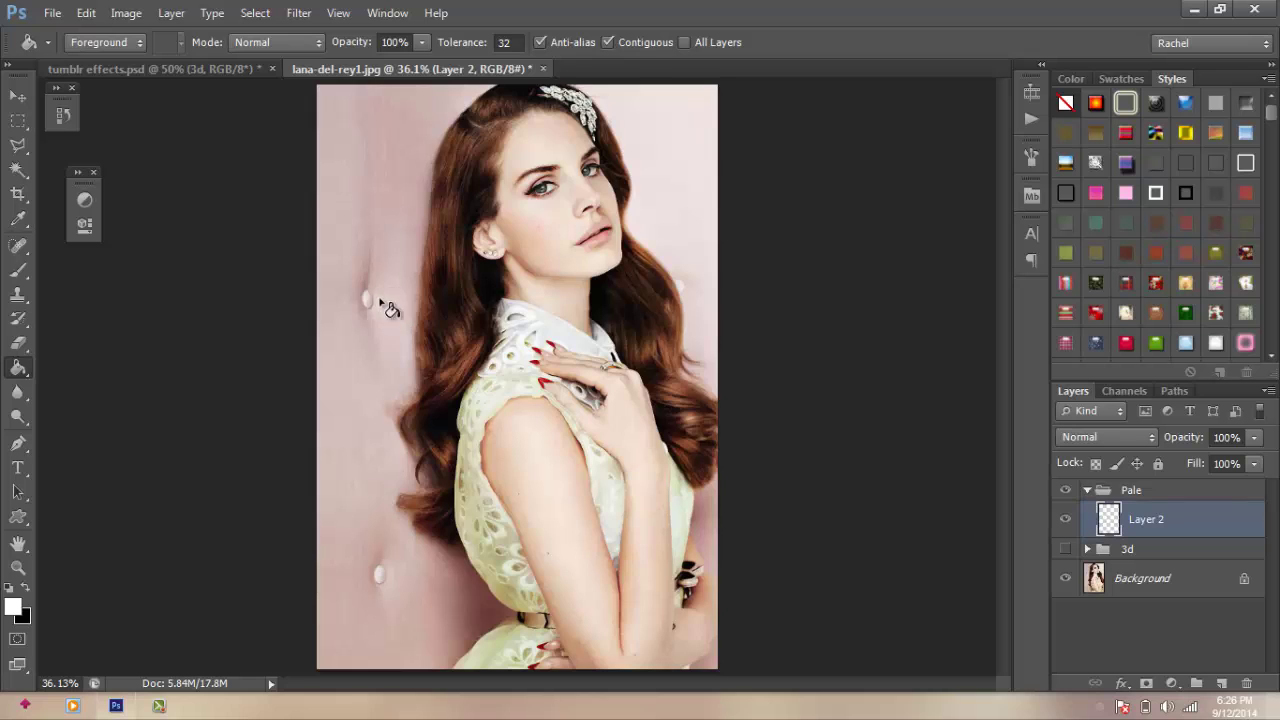
{"action": "left_click", "coordinate": [383, 305]}
{"action": "left_click", "coordinate": [22, 98]}
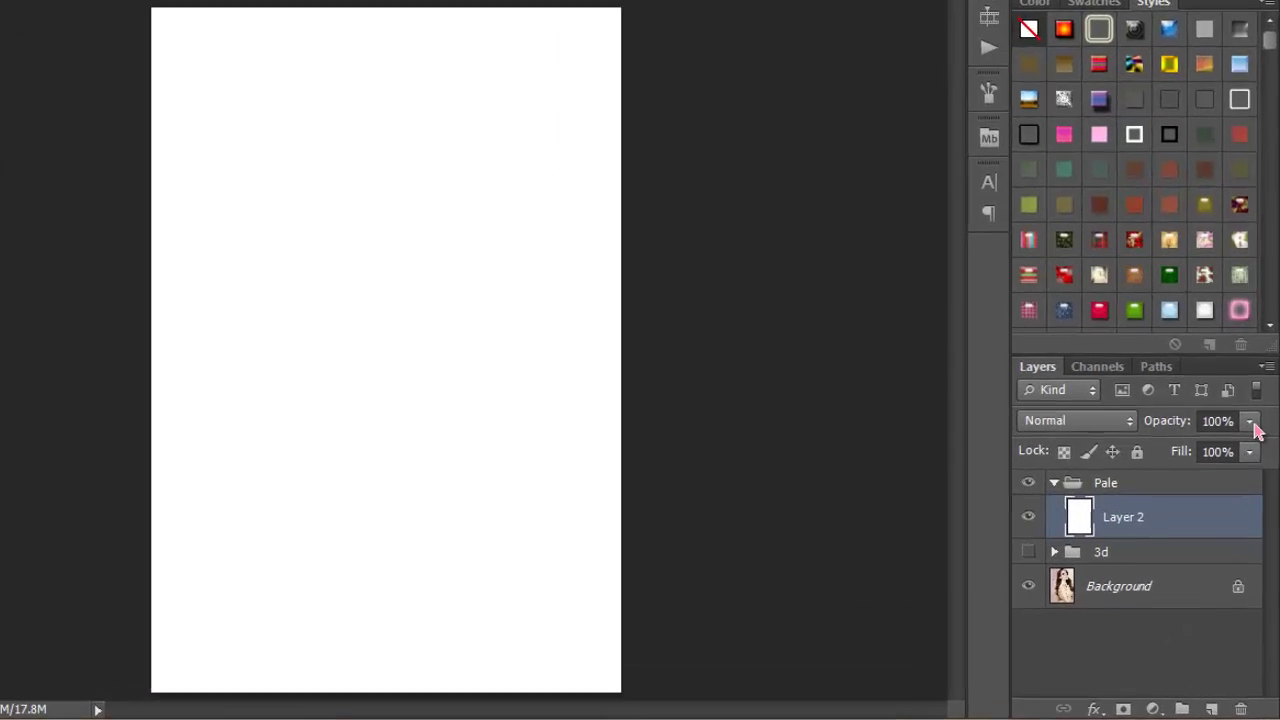
Set the white layer's opacity to 30%
{"action": "left_click", "coordinate": [1253, 437]}
{"action": "left_click_drag", "start_coordinate": [1257, 459], "coordinate": [1137, 432]}
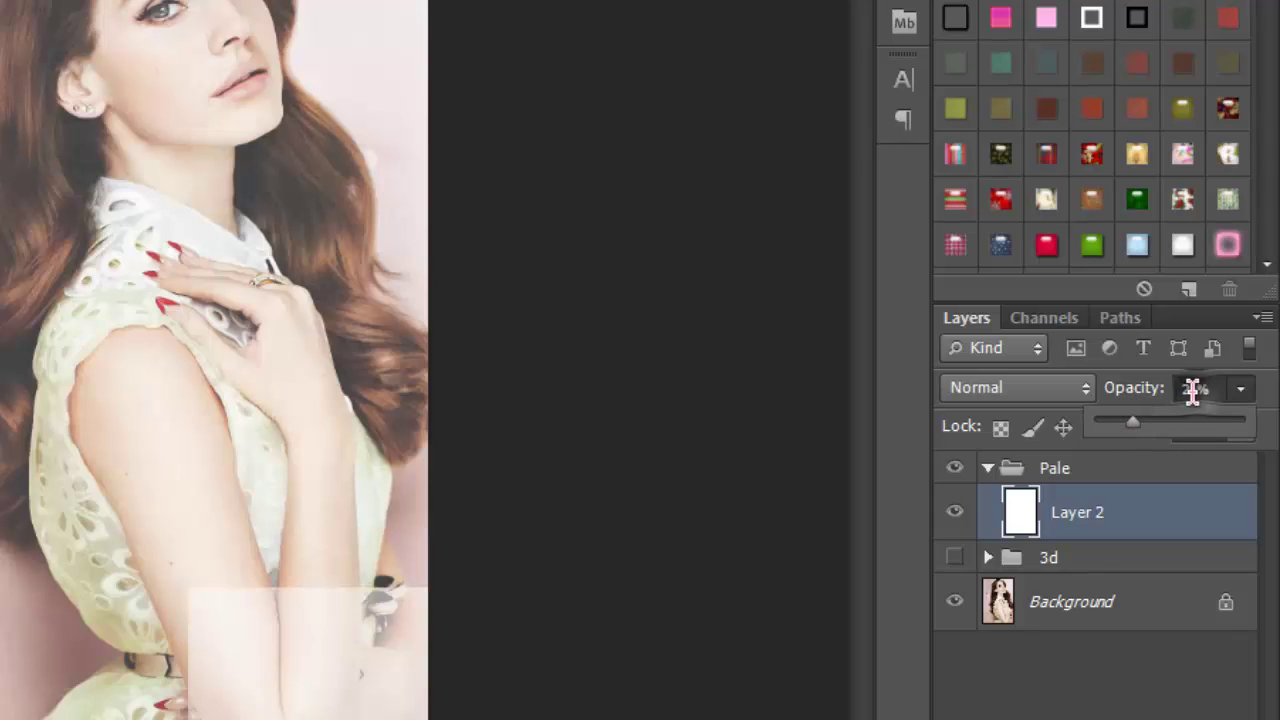
{"action": "left_click", "coordinate": [1188, 389]}
{"action": "type", "text": "30"}
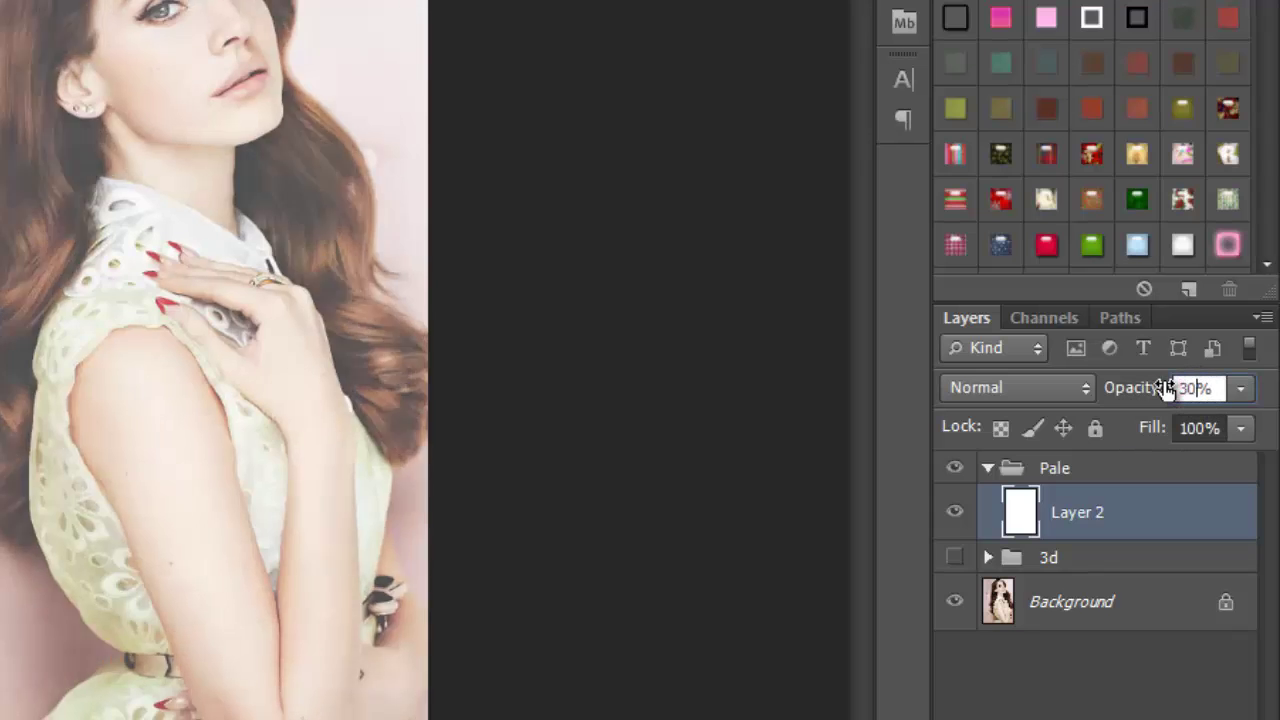
{"action": "key", "text": "Return"}
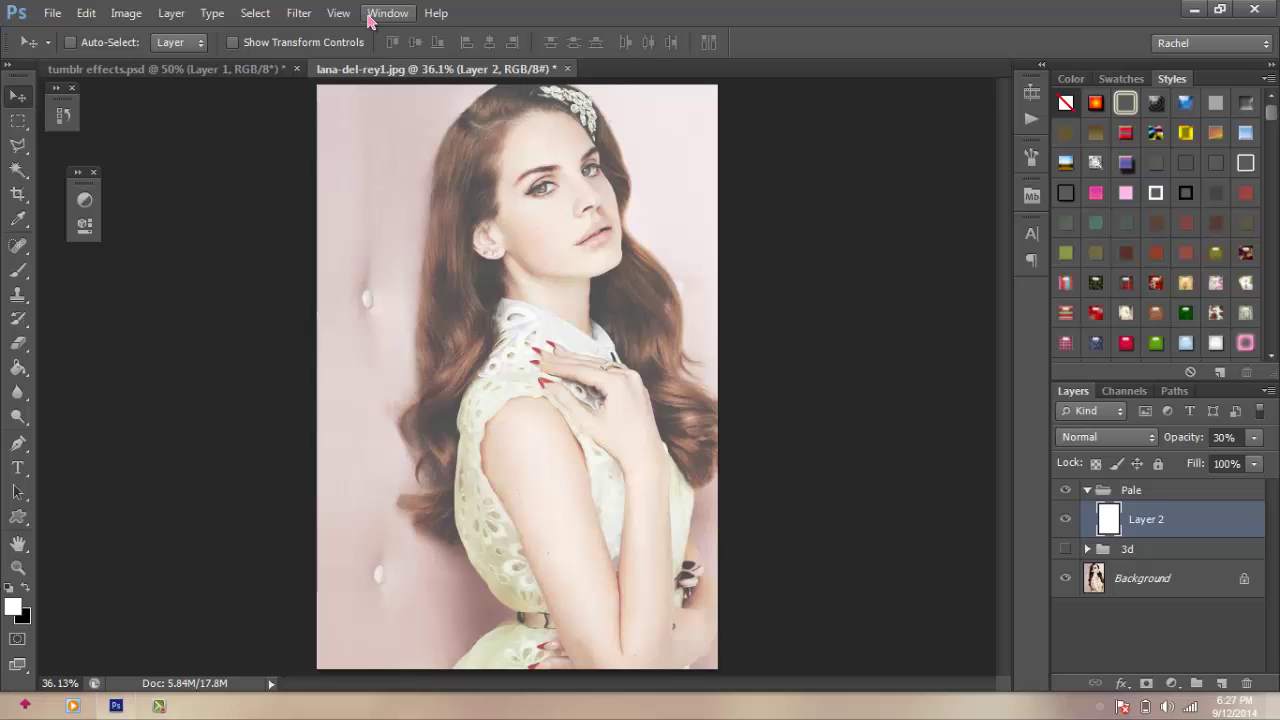
Show the Adjustments panel and add Levels with midtones raised to 1.50
{"action": "left_click", "coordinate": [386, 13]}
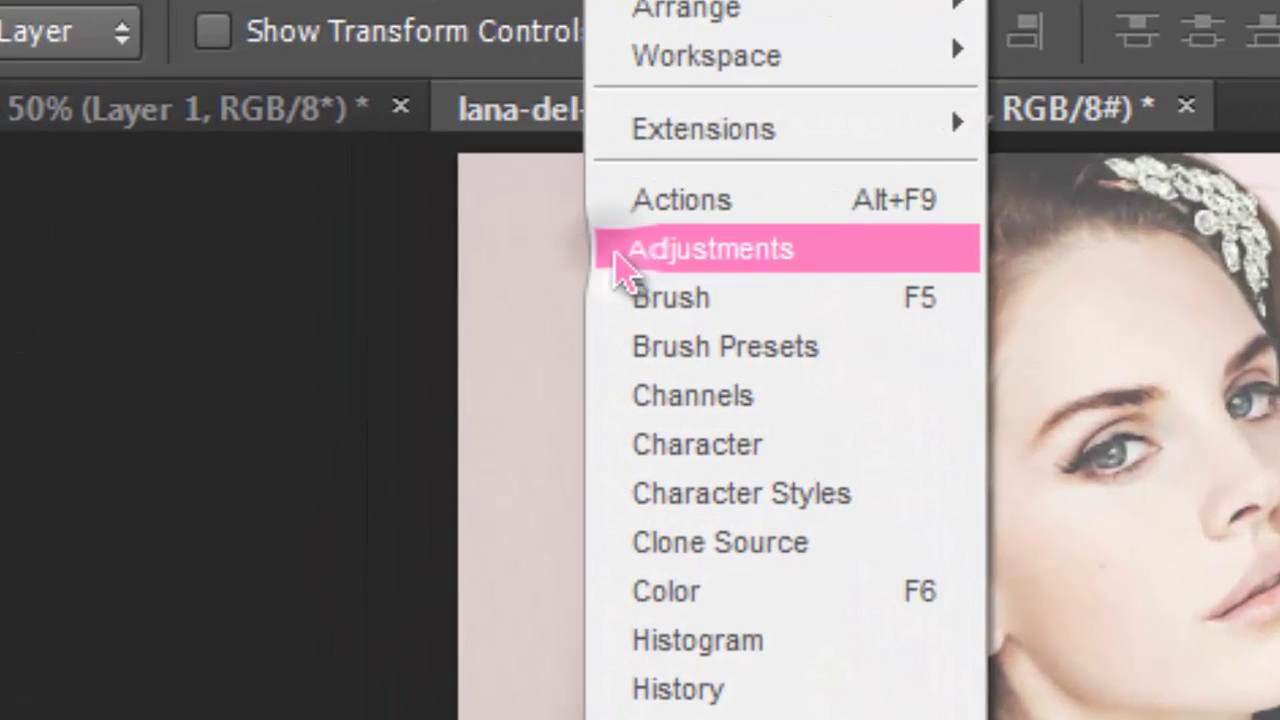
{"action": "left_click", "coordinate": [573, 222]}
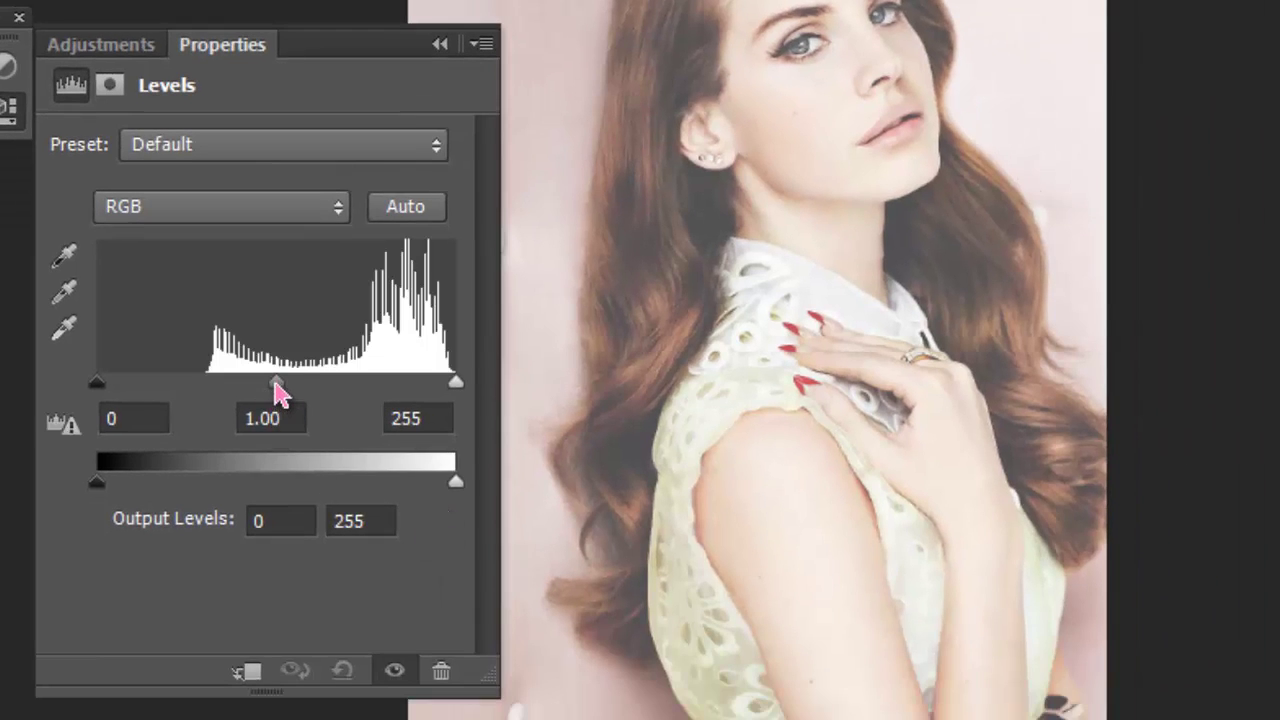
{"action": "left_click_drag", "start_coordinate": [275, 383], "coordinate": [226, 383]}
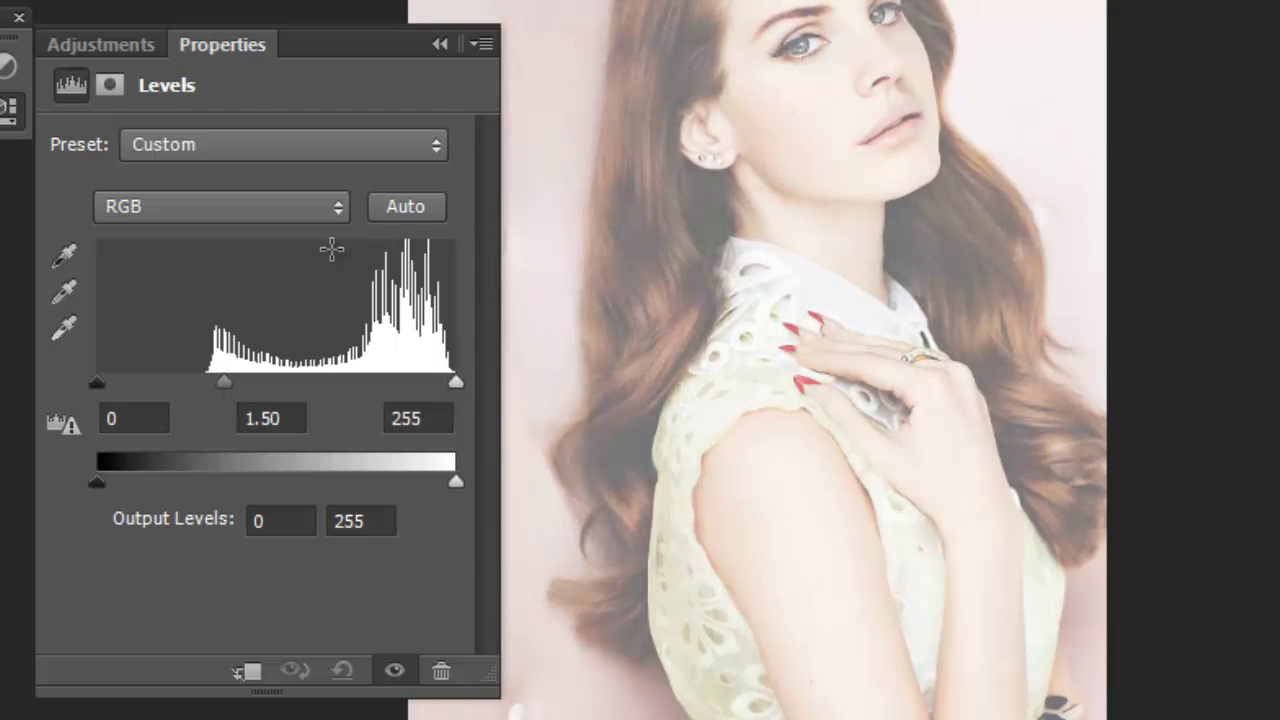
Add a Brightness/Contrast adjustment with contrast lowered to -33
{"action": "left_click", "coordinate": [112, 46]}
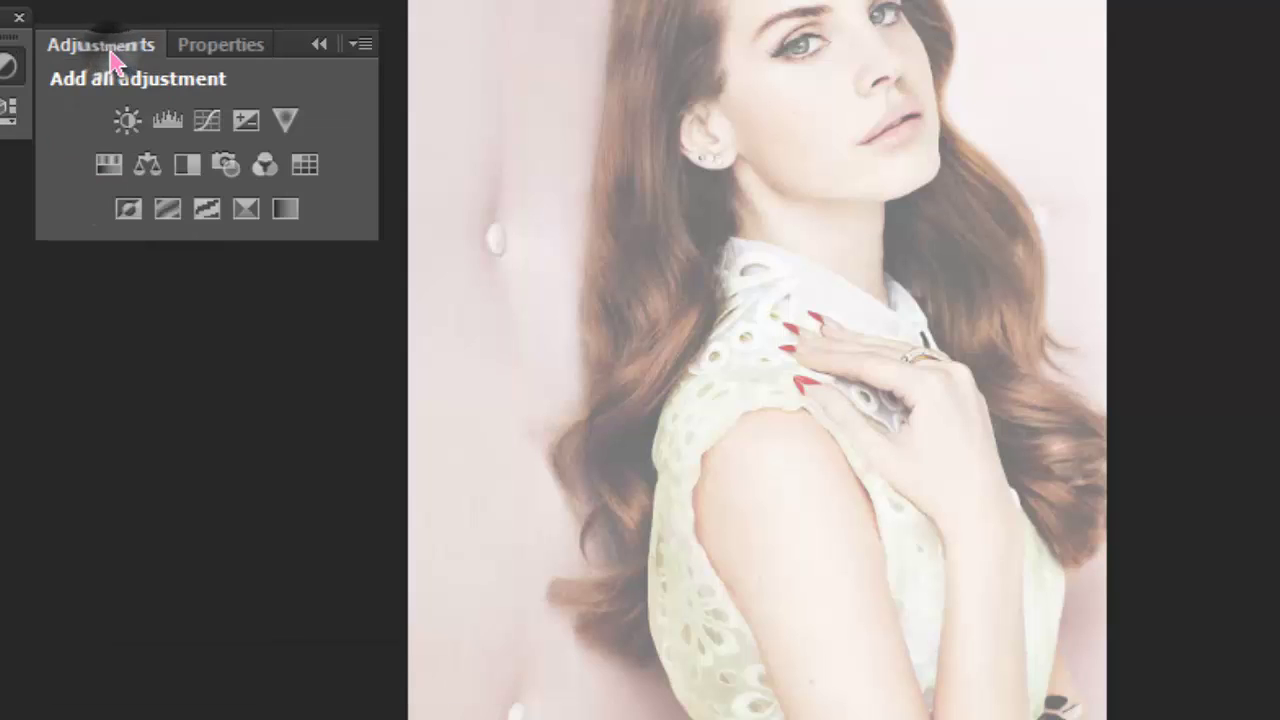
{"action": "left_click", "coordinate": [123, 124]}
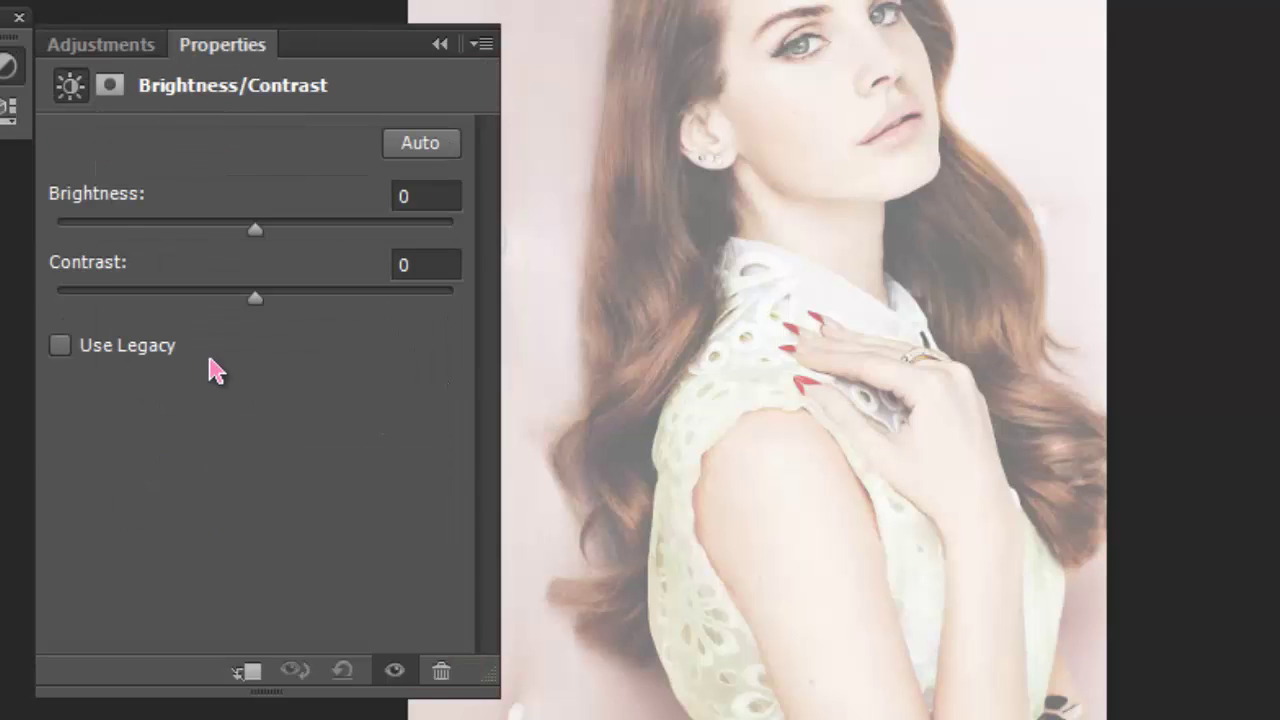
{"action": "left_click", "coordinate": [204, 293]}
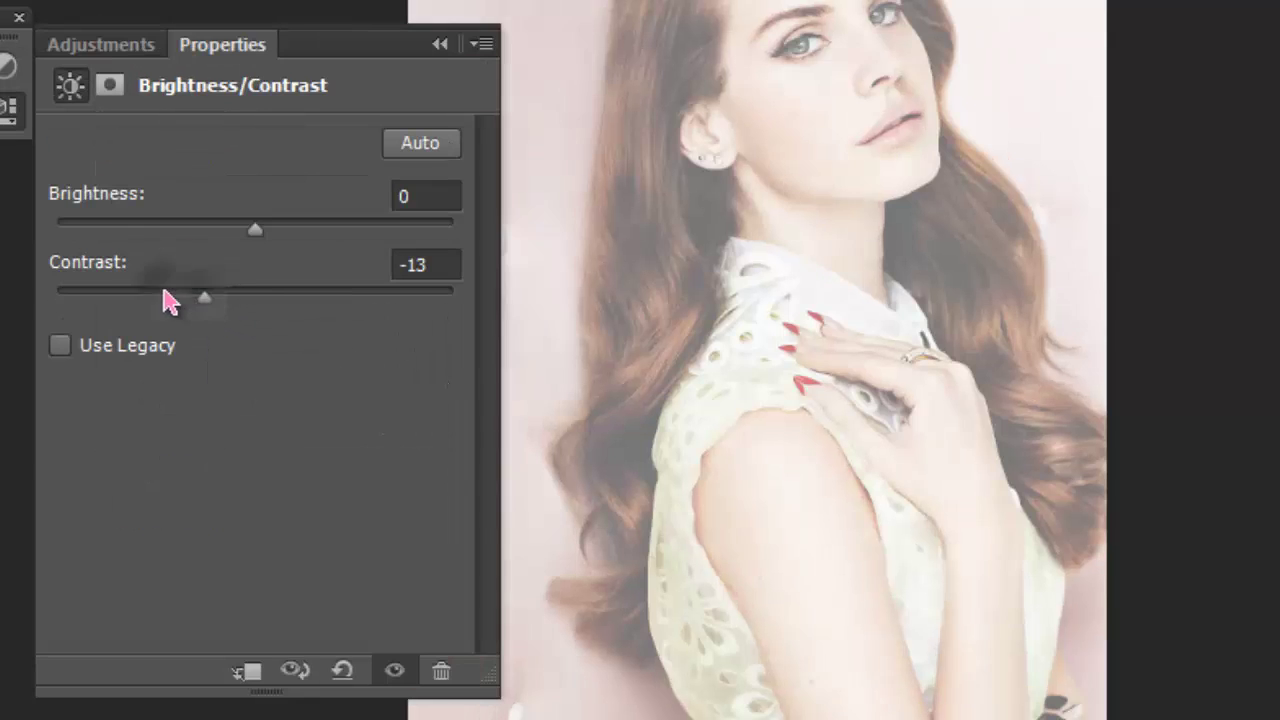
{"action": "left_click_drag", "start_coordinate": [168, 300], "coordinate": [127, 304]}
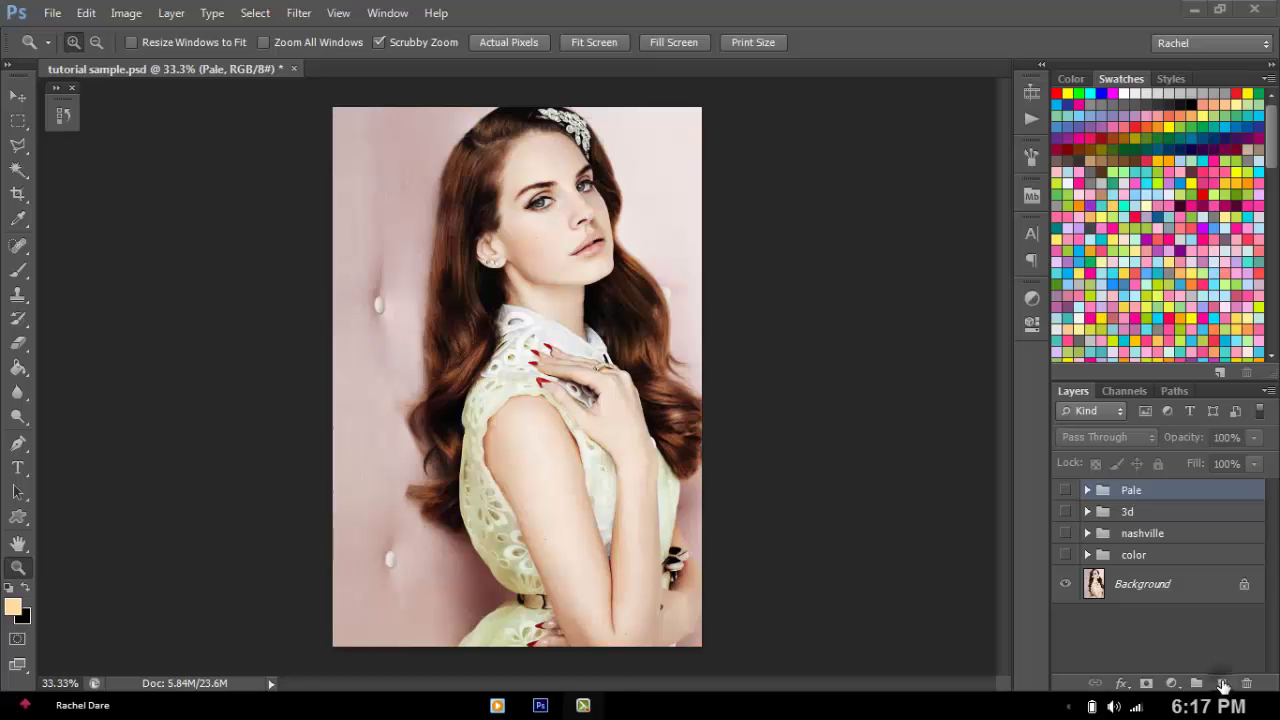
Fill new Layer 8 with pale pink #ffcdcd and set its blend mode to Multiply
{"action": "left_click", "coordinate": [1222, 685]}
{"action": "left_click", "coordinate": [1222, 685]}
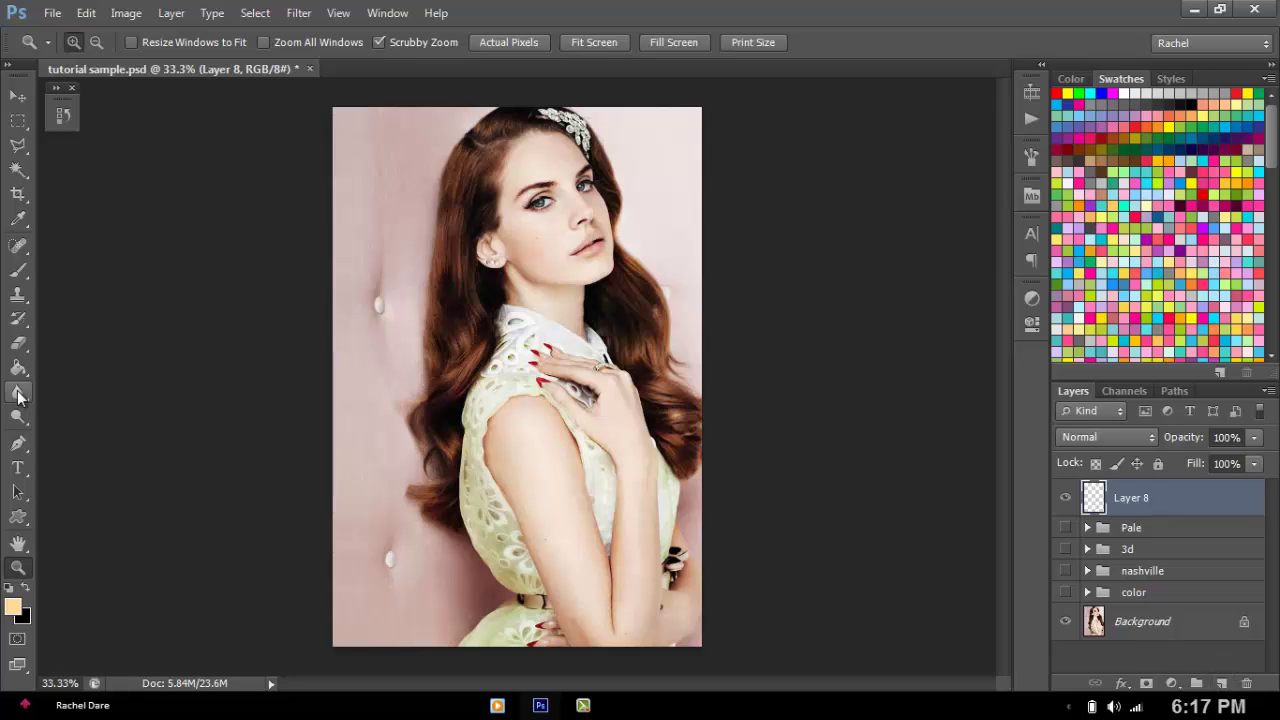
{"action": "left_click", "coordinate": [20, 368]}
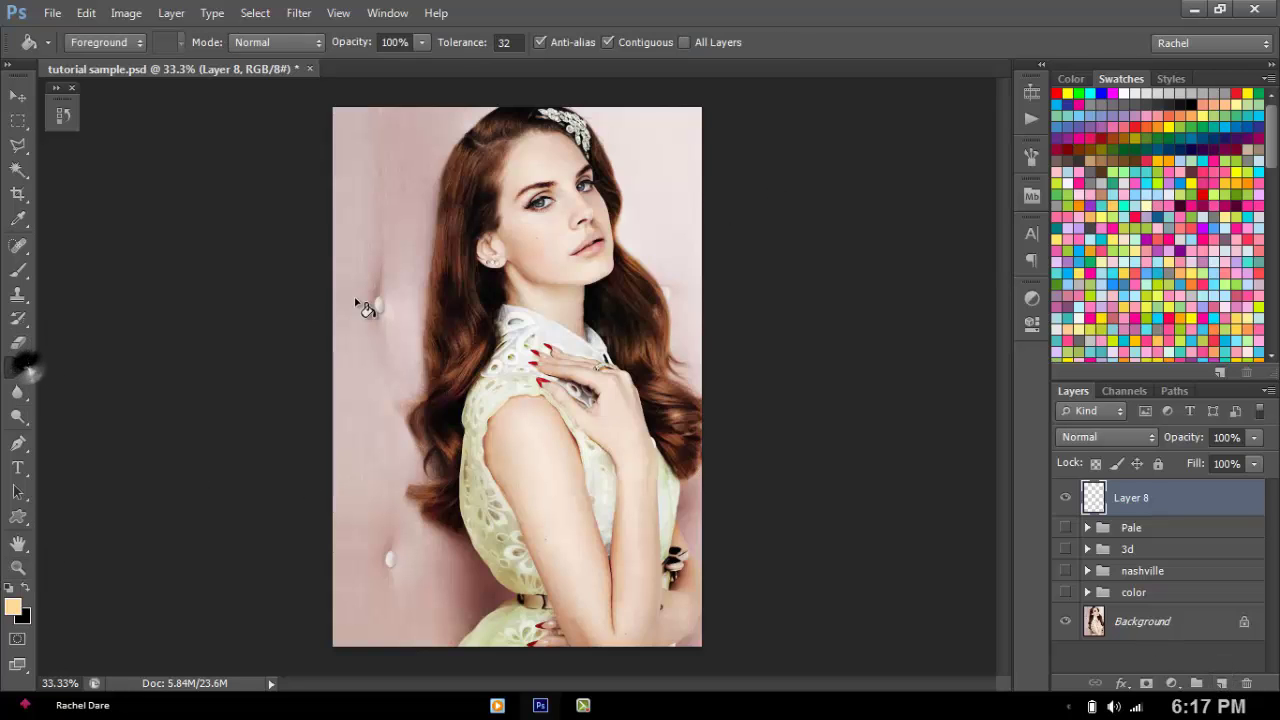
{"action": "left_click", "coordinate": [14, 606]}
{"action": "left_click_drag", "start_coordinate": [518, 378], "coordinate": [394, 295]}
{"action": "left_click", "coordinate": [635, 122]}
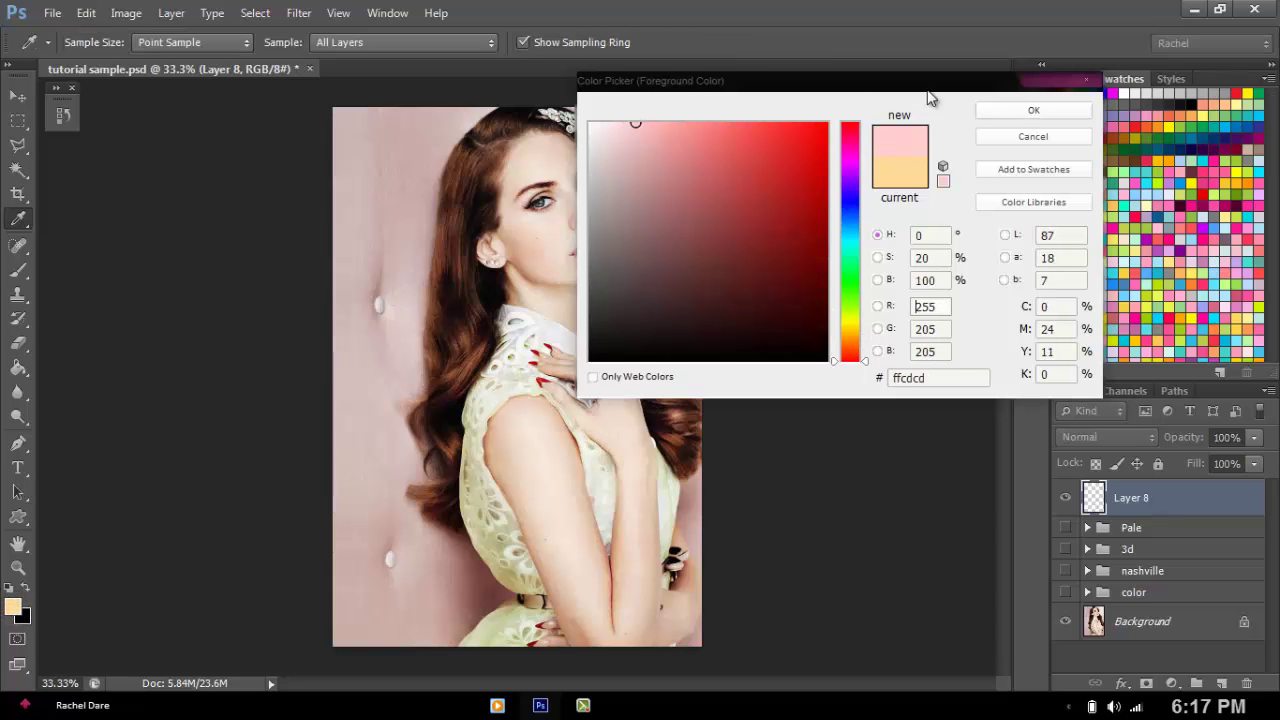
{"action": "left_click", "coordinate": [1006, 113]}
{"action": "left_click", "coordinate": [588, 362]}
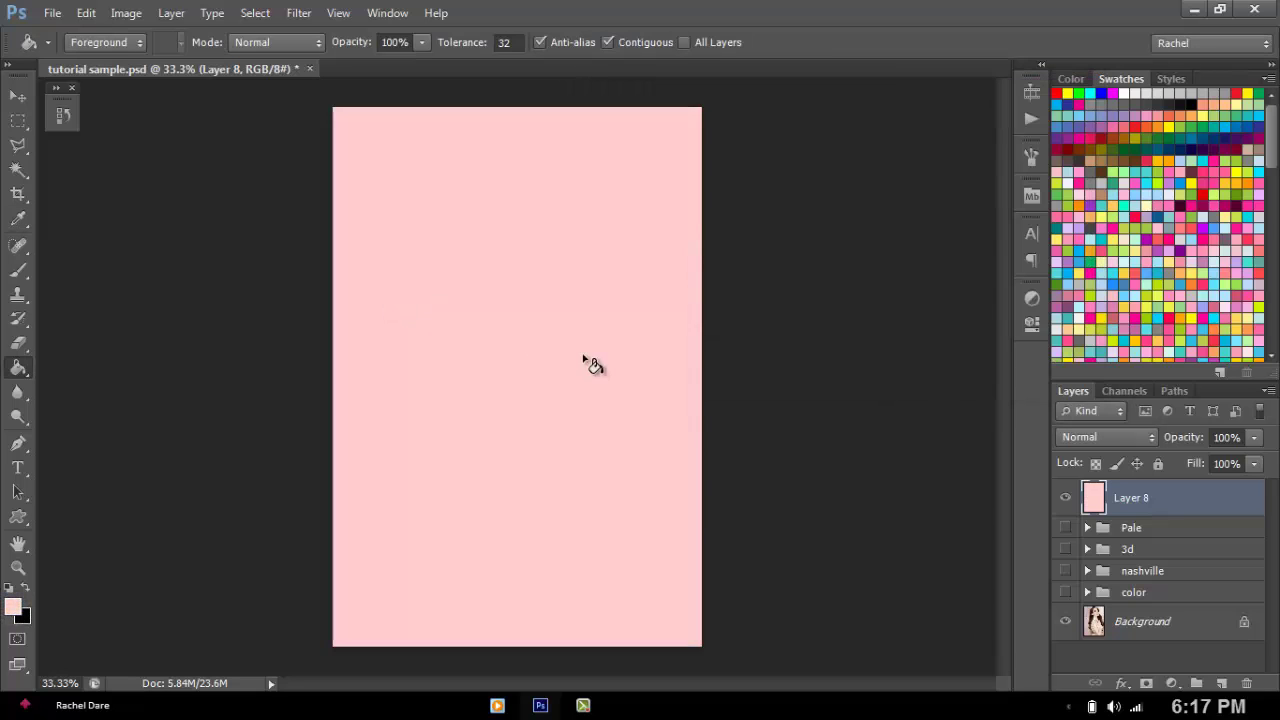
{"action": "left_click", "coordinate": [1129, 433]}
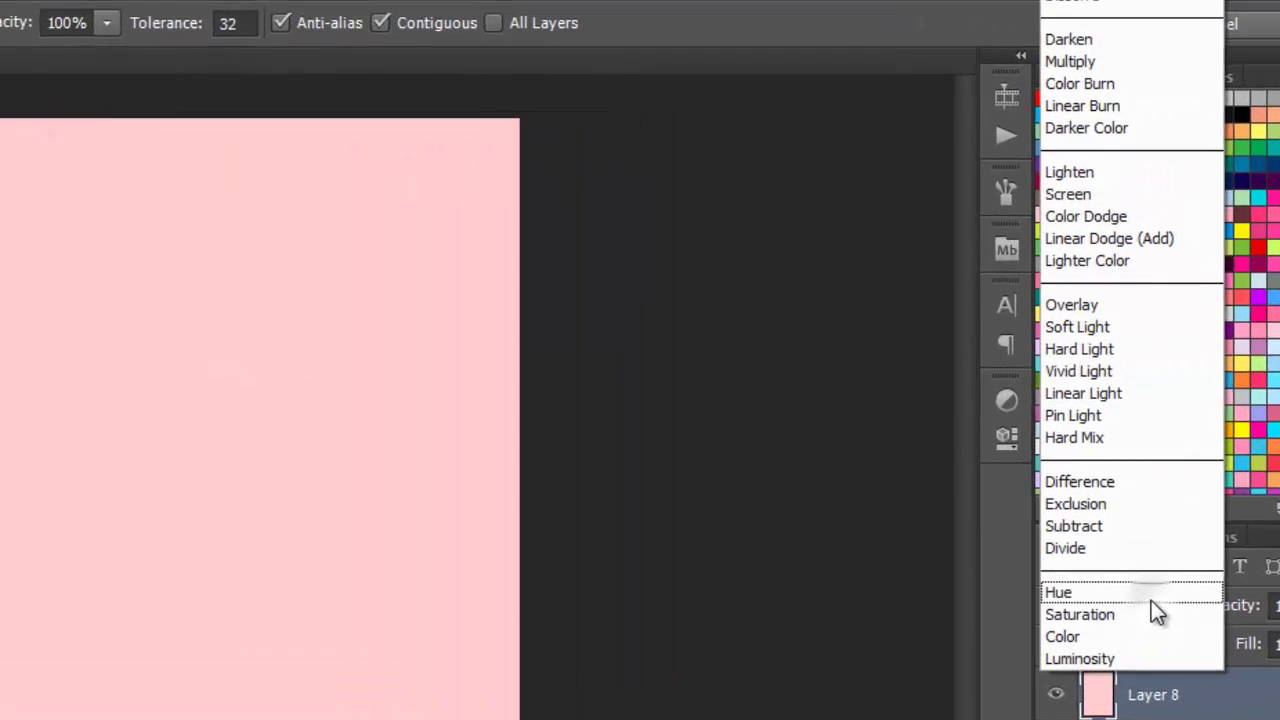
{"action": "left_click", "coordinate": [1120, 52]}
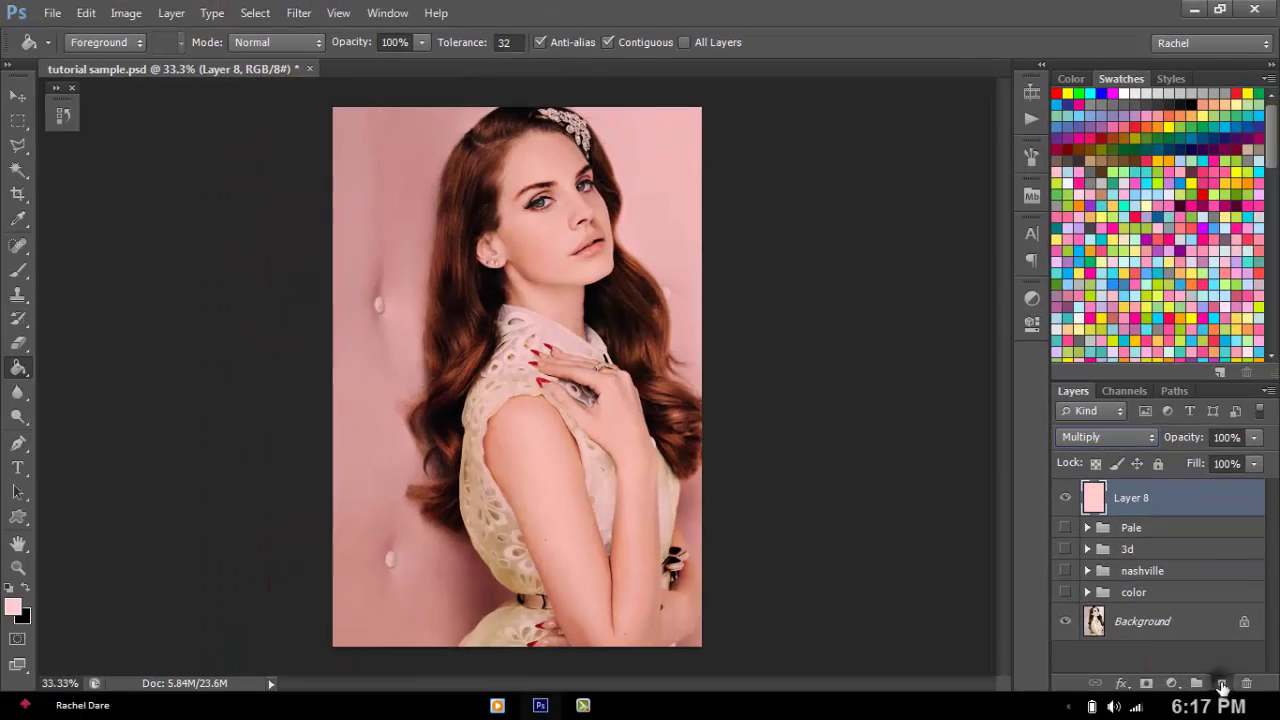
Fill new Layer 9 with a peach tone sampled from the dress and set it to Multiply
{"action": "left_click", "coordinate": [1221, 683]}
{"action": "left_click", "coordinate": [21, 614]}
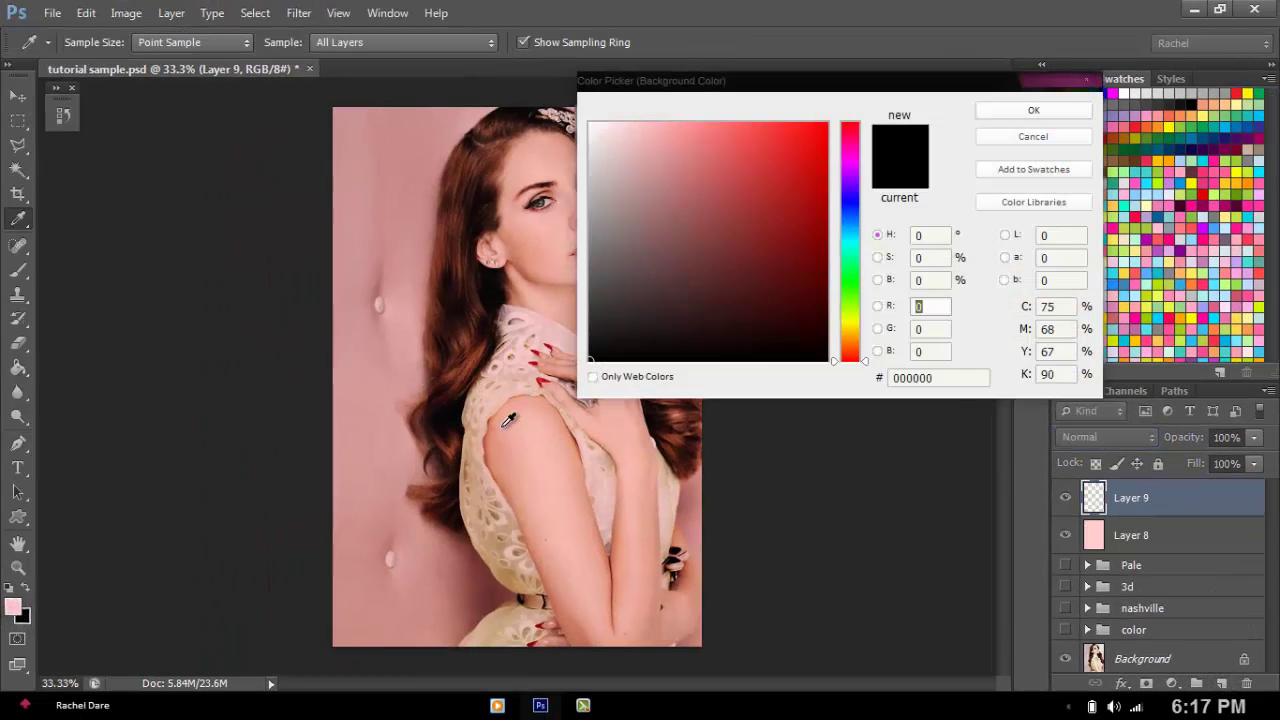
{"action": "left_click", "coordinate": [488, 528]}
{"action": "mouse_move", "coordinate": [509, 540]}
{"action": "left_mouse_down"}
{"action": "mouse_move", "coordinate": [510, 552]}
{"action": "mouse_move", "coordinate": [511, 521]}
{"action": "mouse_move", "coordinate": [520, 548]}
{"action": "left_mouse_up"}
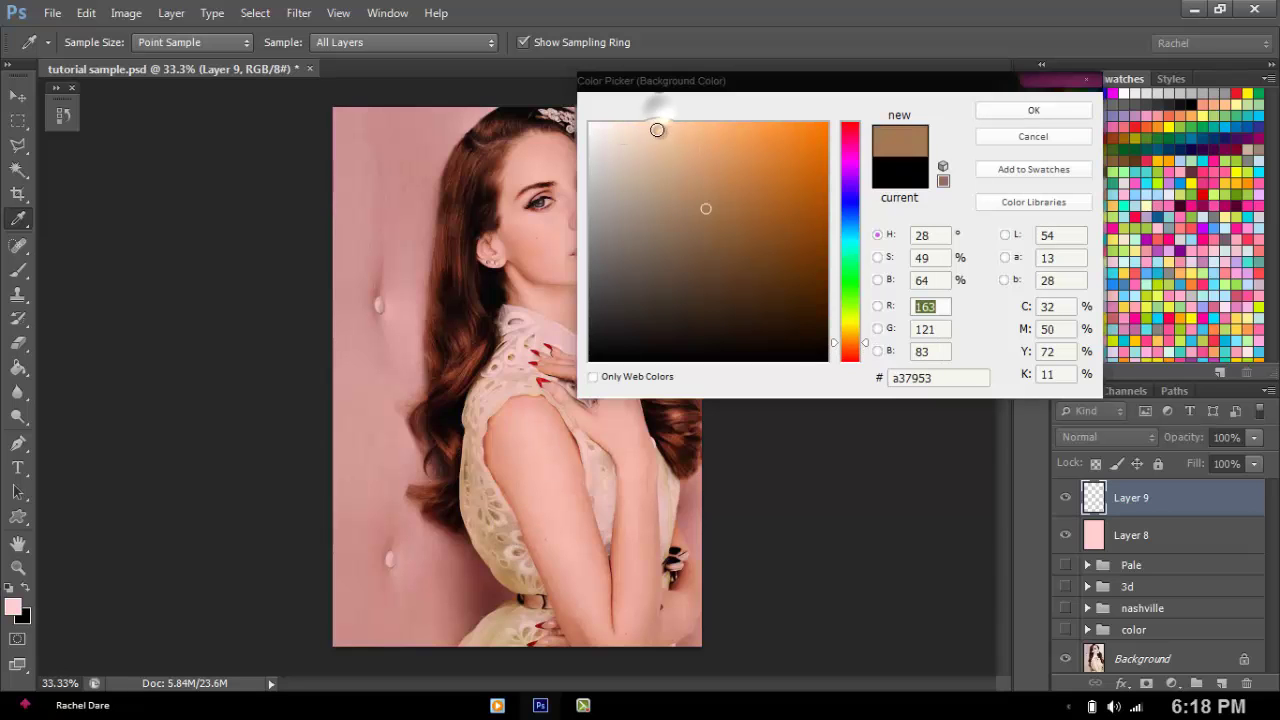
{"action": "left_click", "coordinate": [651, 126]}
{"action": "left_click", "coordinate": [1034, 110]}
{"action": "key", "text": "g"}
{"action": "left_click", "coordinate": [480, 340]}
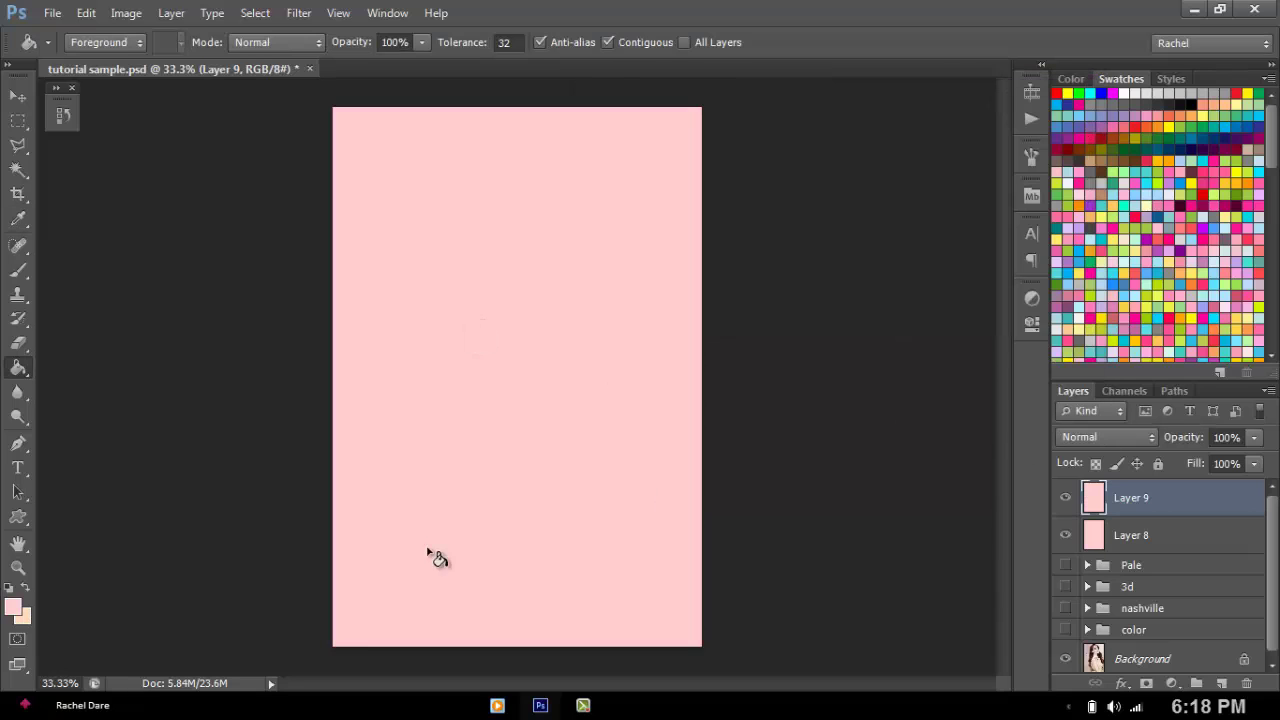
{"action": "left_click", "coordinate": [26, 588]}
{"action": "left_click", "coordinate": [594, 343]}
{"action": "left_click", "coordinate": [1096, 437]}
{"action": "left_click", "coordinate": [1080, 66]}
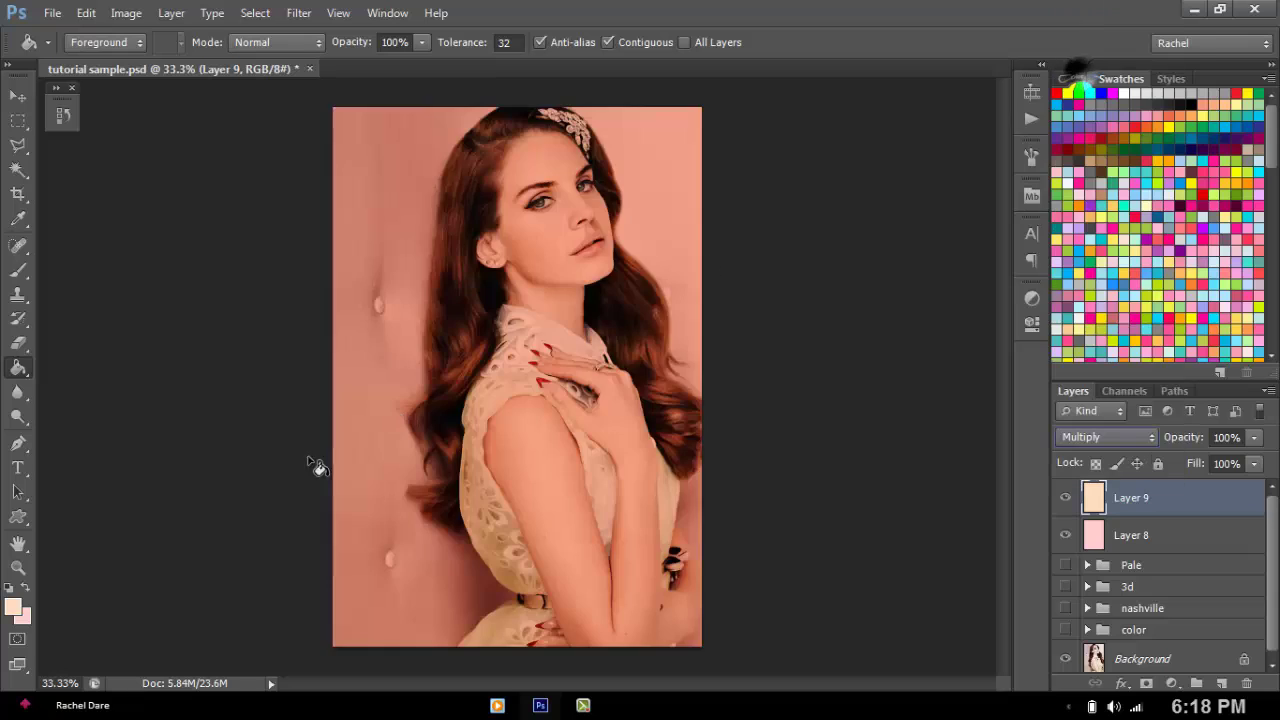
{"action": "left_click", "coordinate": [13, 606]}
Fill new Layer 10 with black and set its blend mode to Multiply
{"action": "left_click", "coordinate": [552, 408]}
{"action": "left_click", "coordinate": [1034, 110]}
{"action": "left_click", "coordinate": [1221, 683]}
{"action": "left_click", "coordinate": [556, 278]}
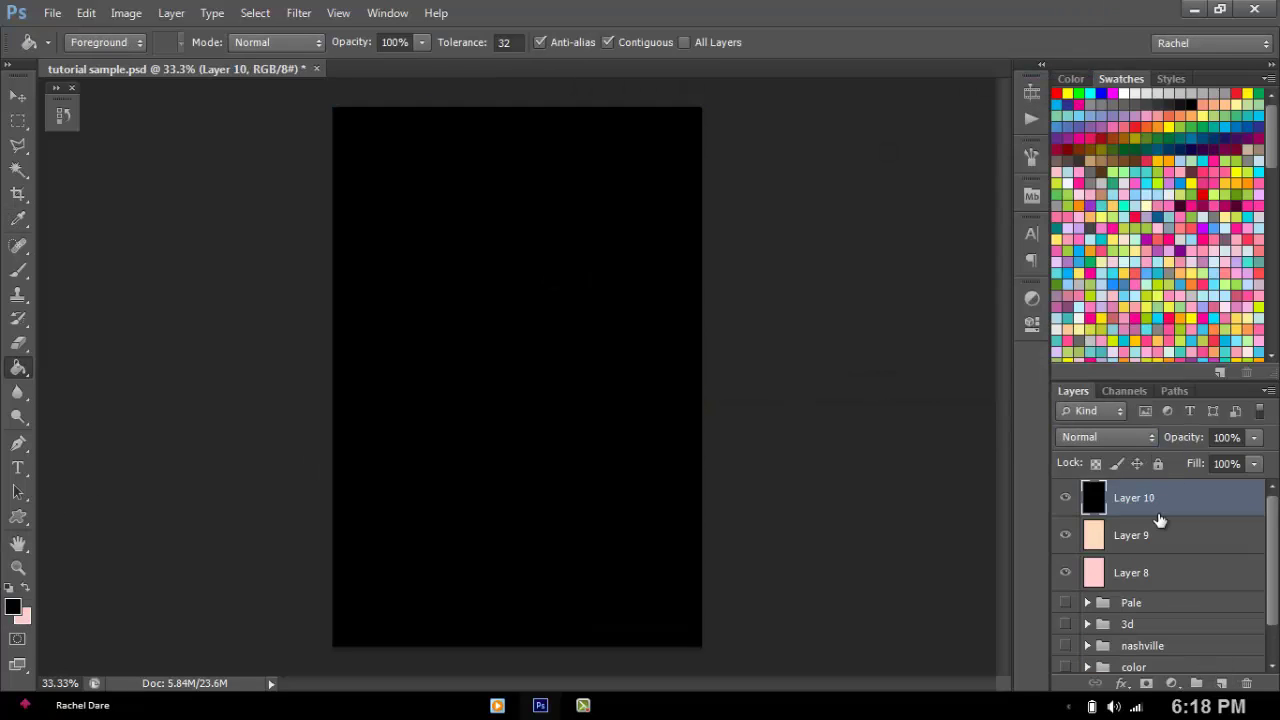
{"action": "left_click", "coordinate": [1105, 437]}
{"action": "left_click", "coordinate": [1085, 69]}
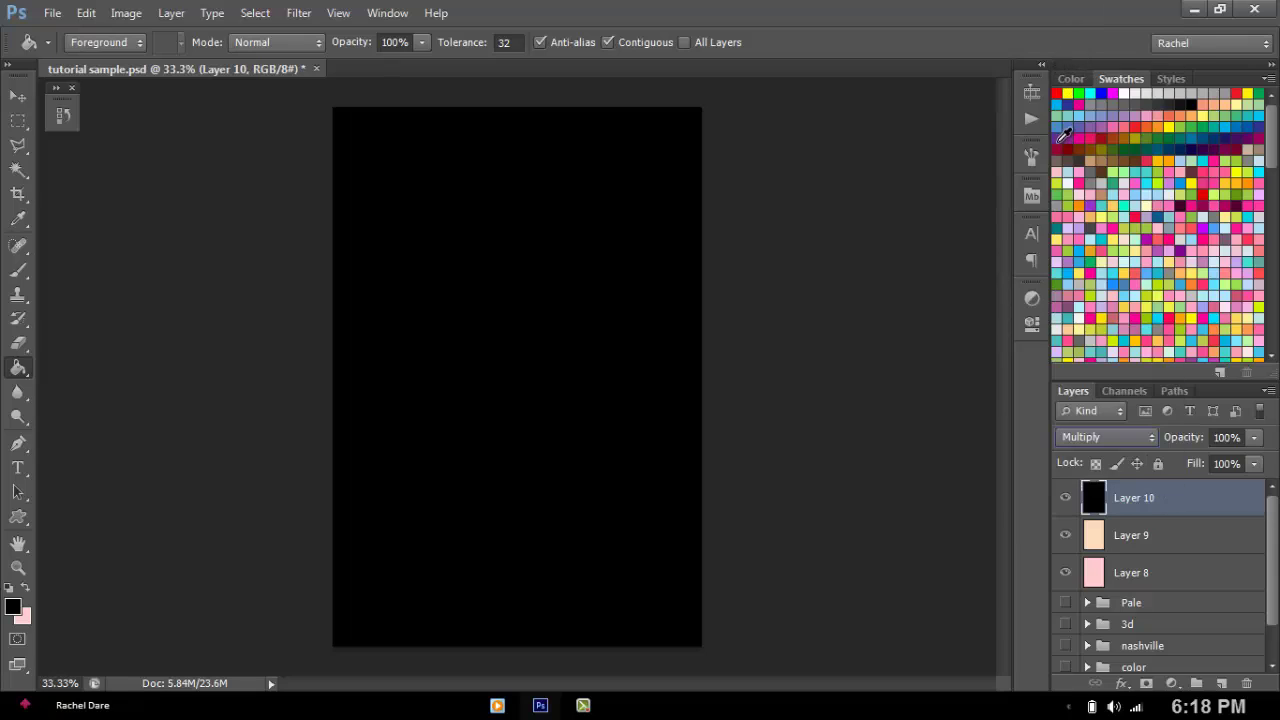
Compare the photo with Layer 10 hidden and shown, then lower Layer 10's opacity to 6%
{"action": "left_click", "coordinate": [1160, 534]}
{"action": "key", "text": "v"}
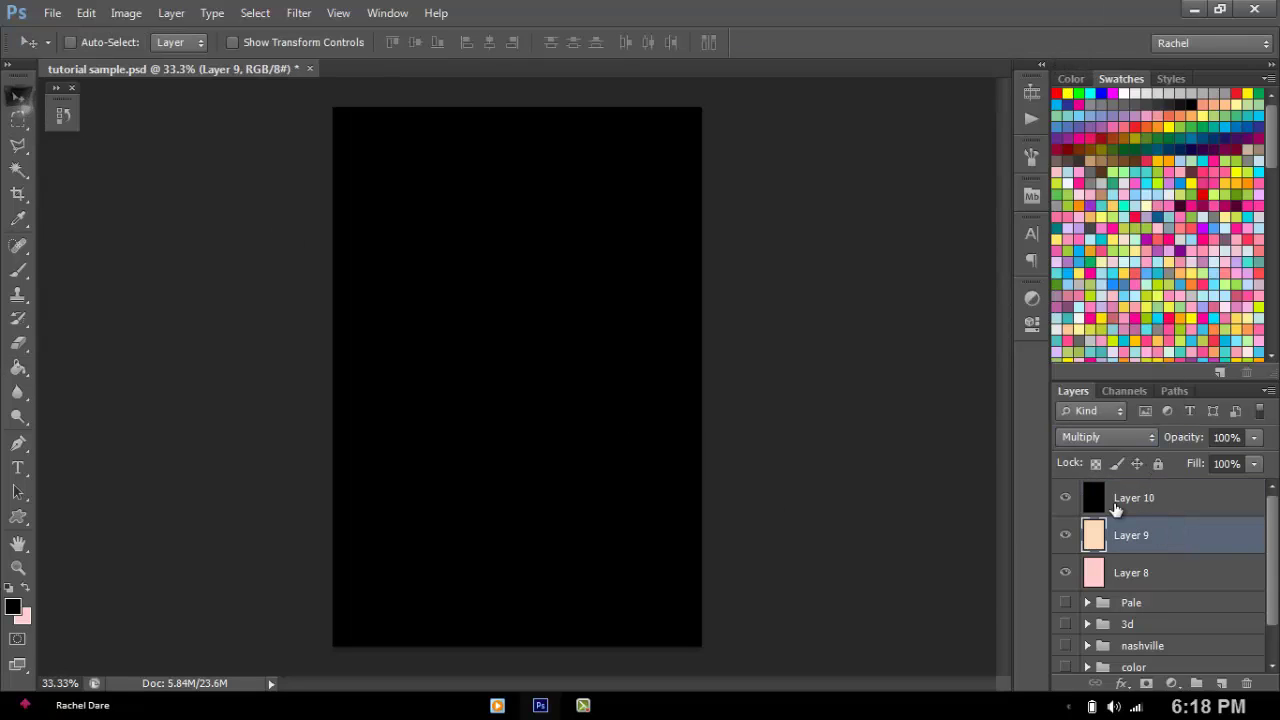
{"action": "left_click", "coordinate": [1100, 500]}
{"action": "left_click", "coordinate": [1065, 497]}
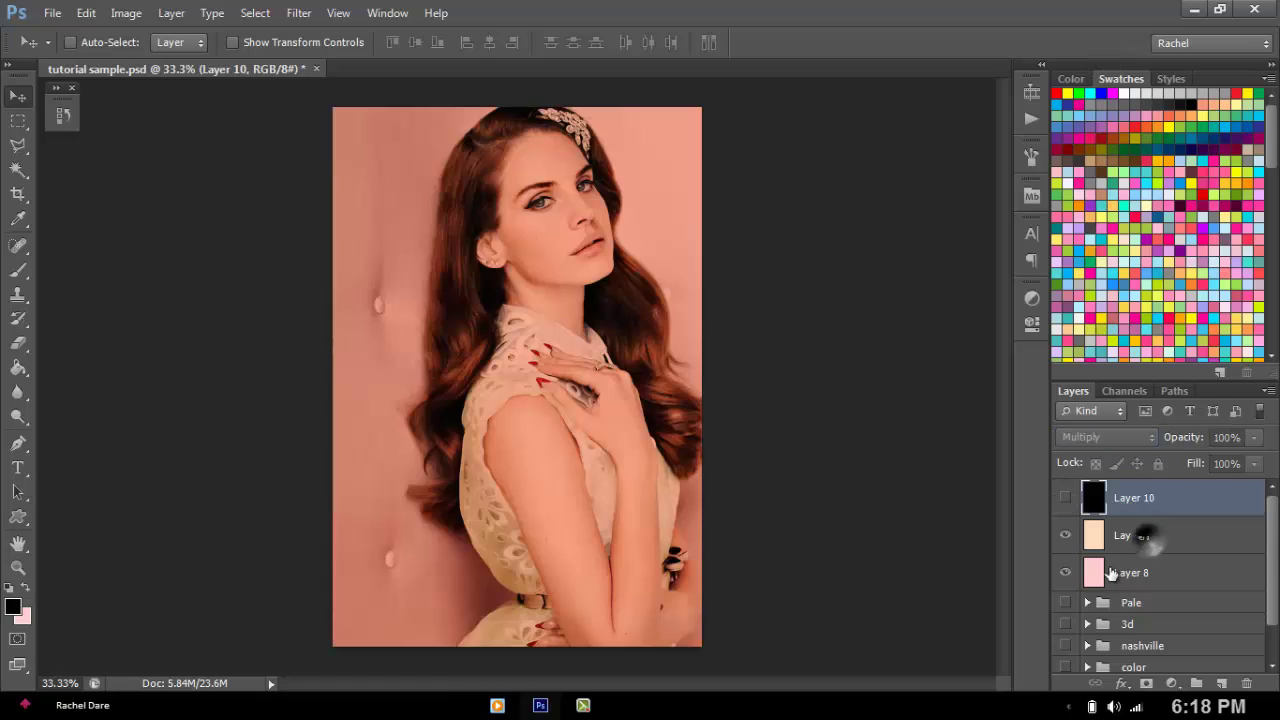
{"action": "left_click", "coordinate": [1150, 546]}
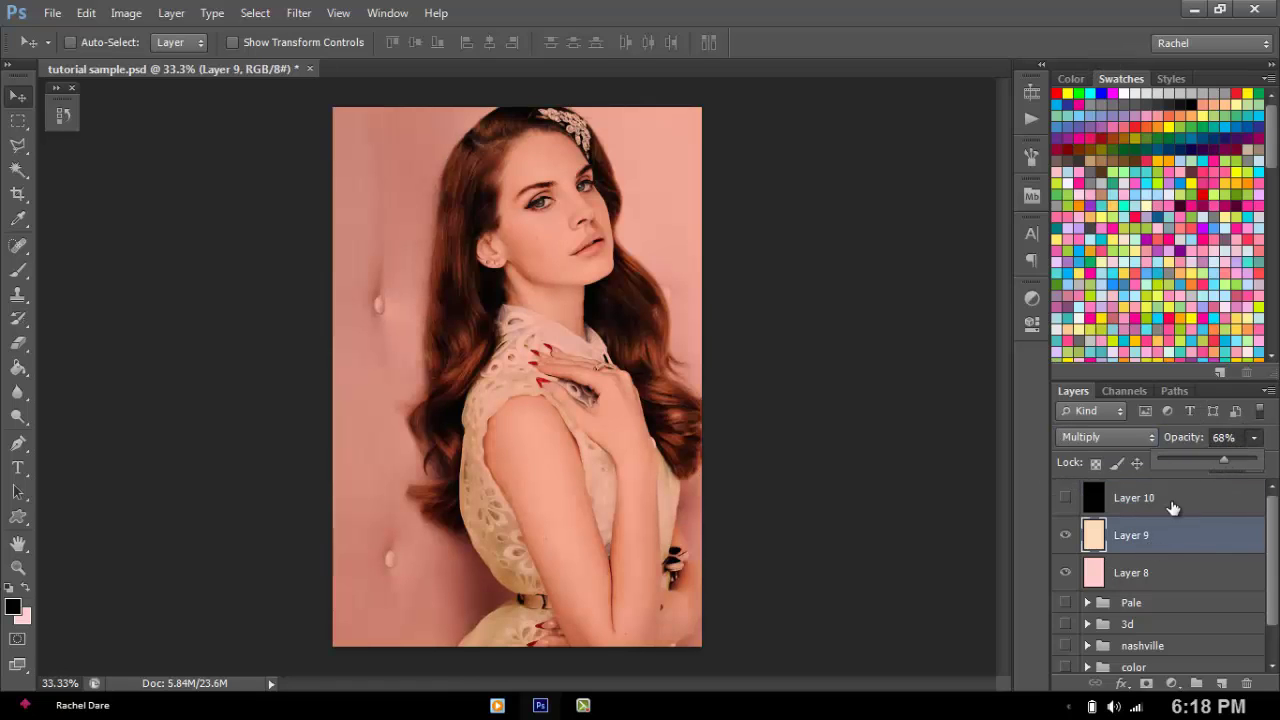
{"action": "left_click", "coordinate": [1182, 586]}
{"action": "left_click", "coordinate": [1135, 505]}
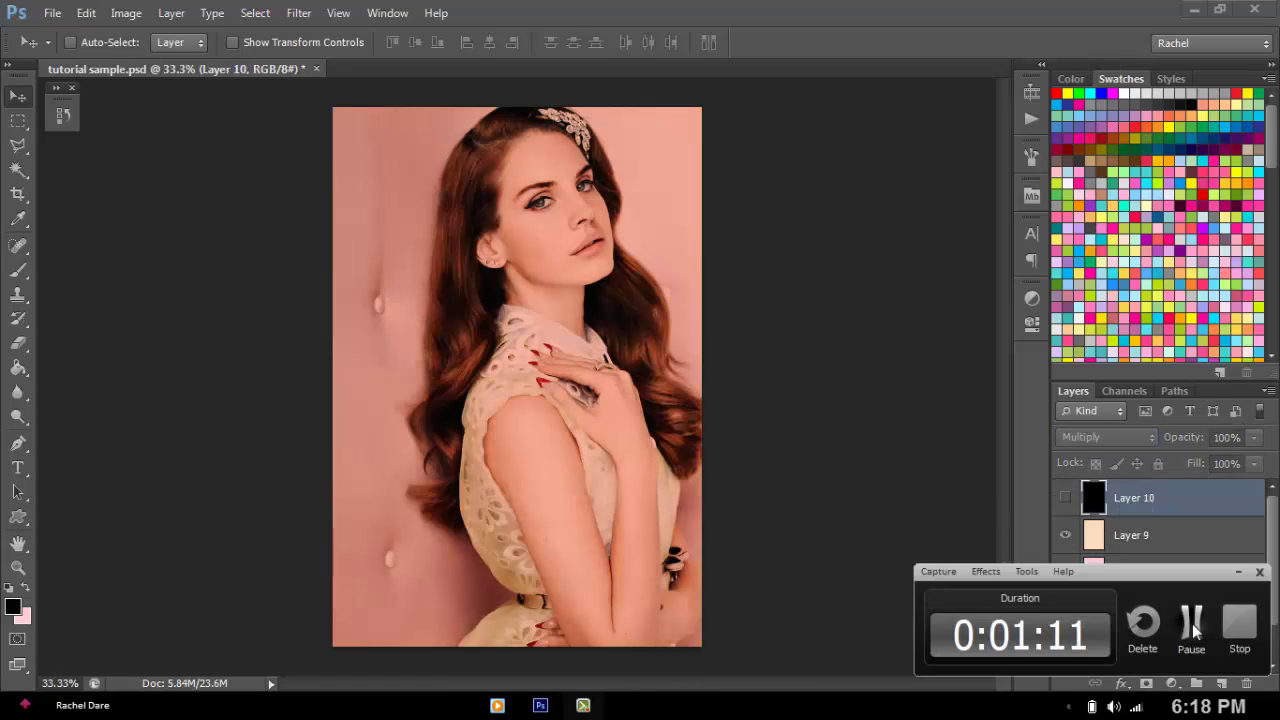
{"action": "left_click", "coordinate": [1065, 497]}
{"action": "left_click", "coordinate": [1254, 437]}
{"action": "left_click_drag", "start_coordinate": [1252, 440], "coordinate": [1165, 455]}
Add Layer 11 above Layer 8 and set the foreground colour to light green #b7e476
{"action": "left_click", "coordinate": [1173, 580]}
{"action": "key", "text": "ctrl+shift+alt+n"}
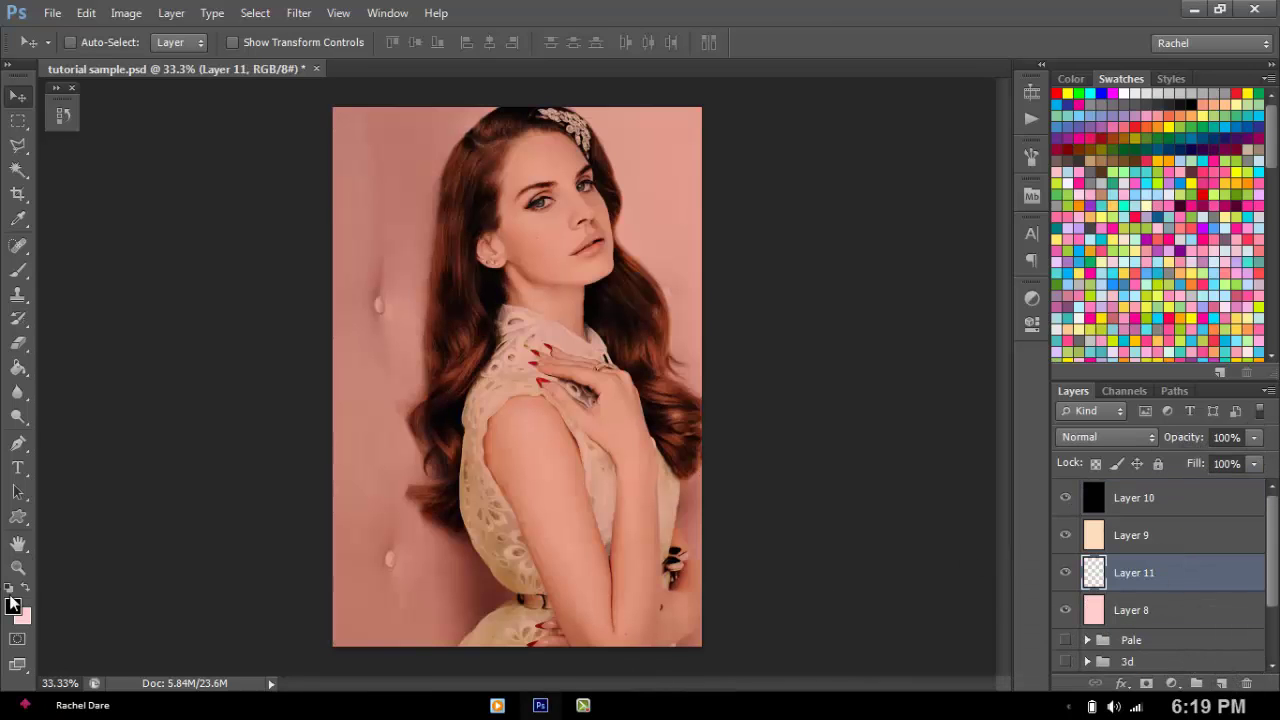
{"action": "left_click", "coordinate": [26, 588]}
{"action": "key", "text": "z"}
{"action": "left_click", "coordinate": [18, 368]}
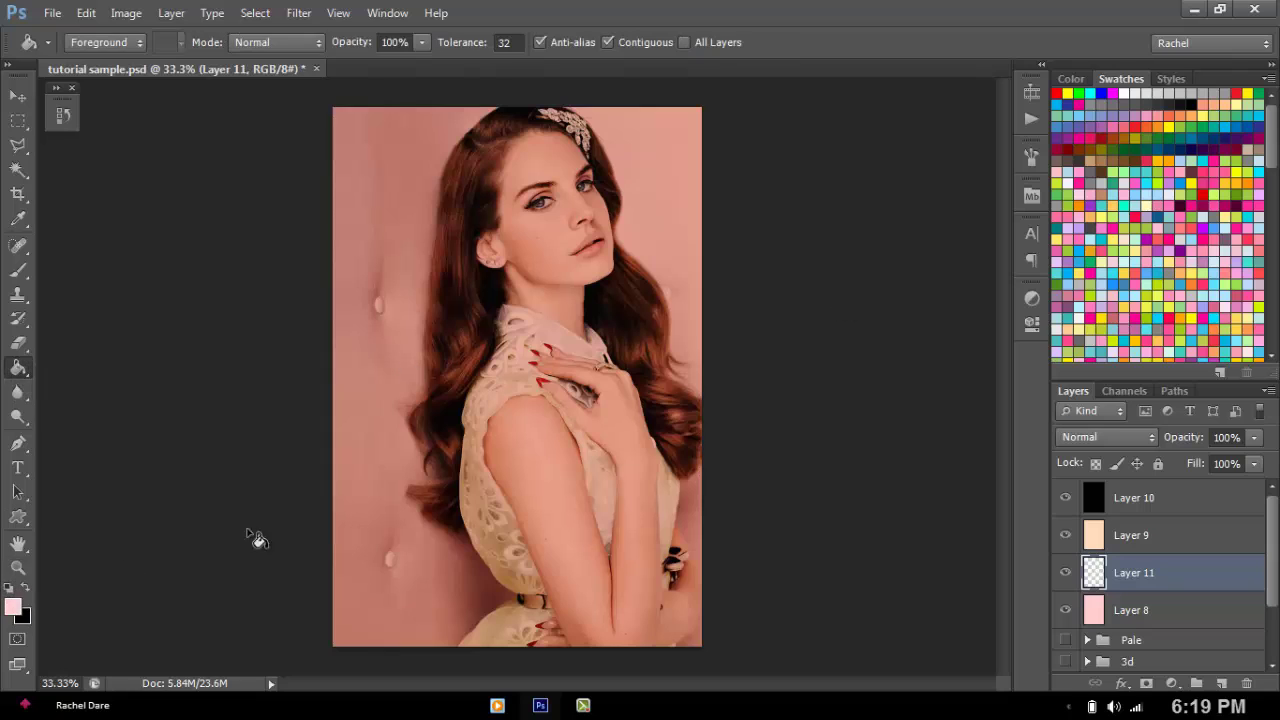
{"action": "left_click", "coordinate": [13, 604]}
{"action": "left_click", "coordinate": [508, 546]}
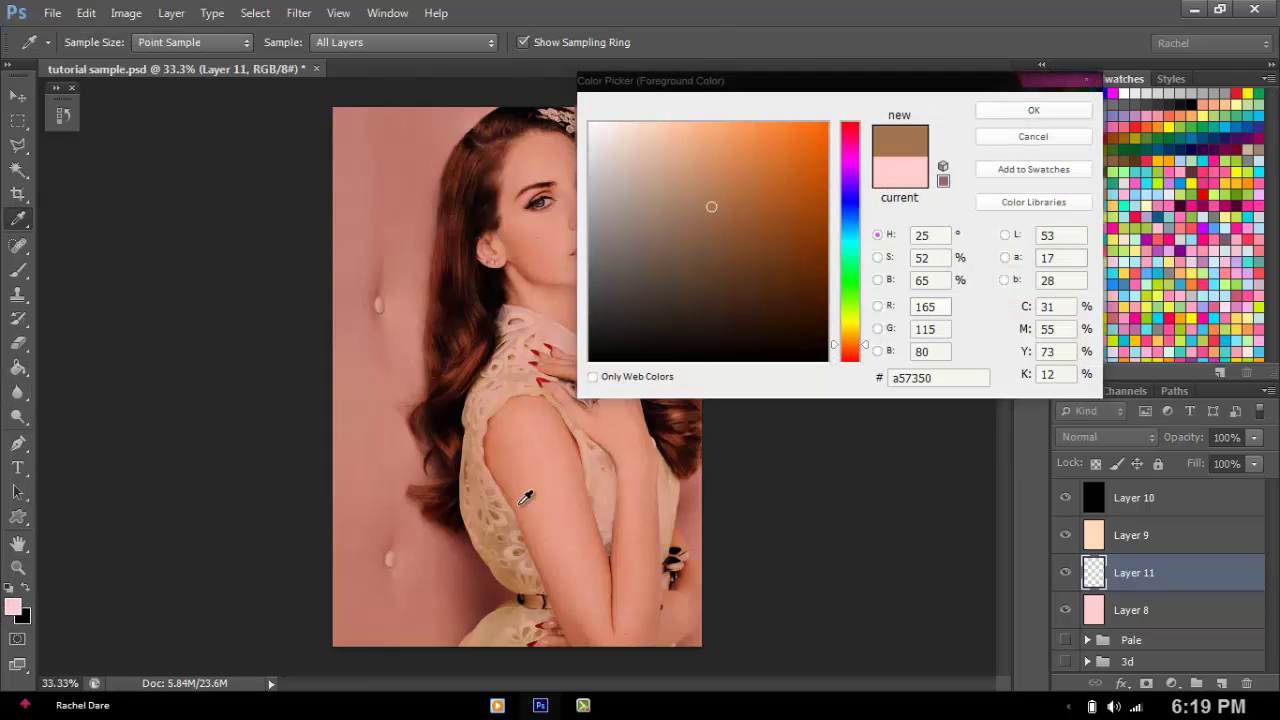
{"action": "left_click", "coordinate": [500, 525]}
{"action": "left_click", "coordinate": [500, 530]}
{"action": "left_click", "coordinate": [850, 305]}
{"action": "left_click_drag", "start_coordinate": [703, 148], "coordinate": [678, 108]}
{"action": "left_click", "coordinate": [1034, 110]}
Fill Layer 11 with the light green and set it to Multiply
{"action": "left_click", "coordinate": [540, 302]}
{"action": "left_click", "coordinate": [1121, 443]}
{"action": "left_click", "coordinate": [1100, 69]}
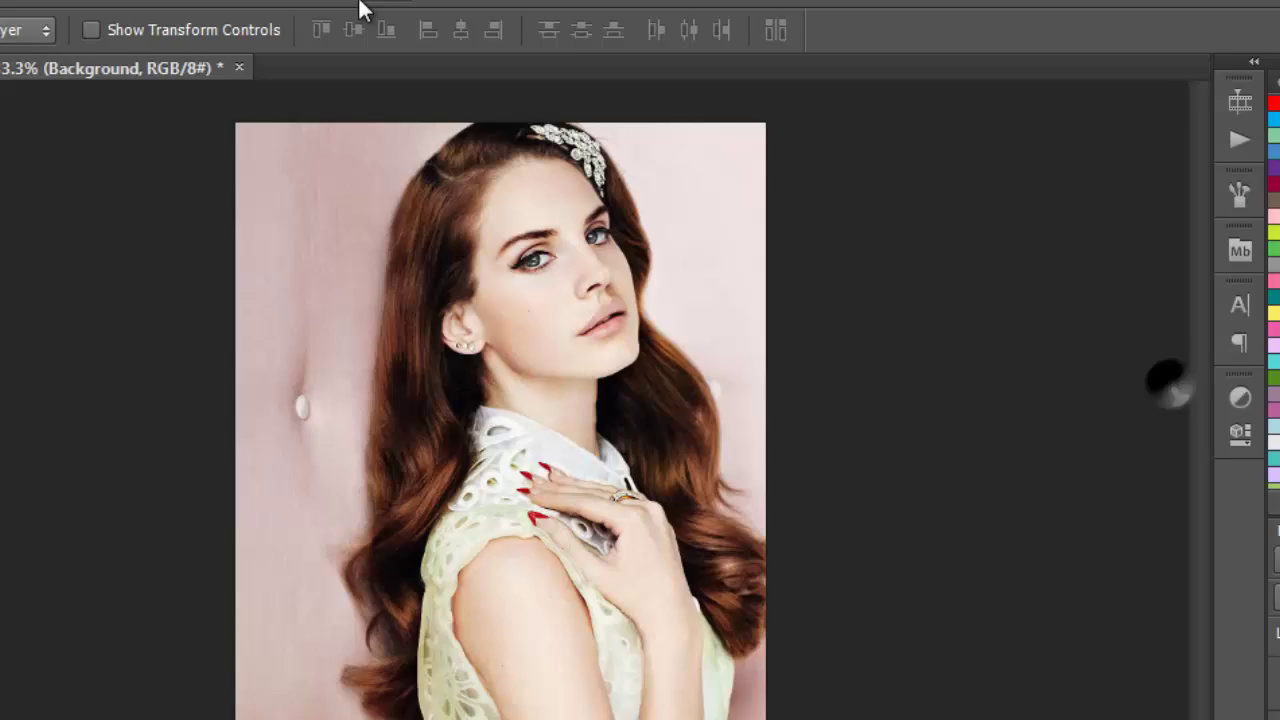
Add a Levels adjustment with the Blue channel's output black raised to 130
{"action": "left_click", "coordinate": [387, 13]}
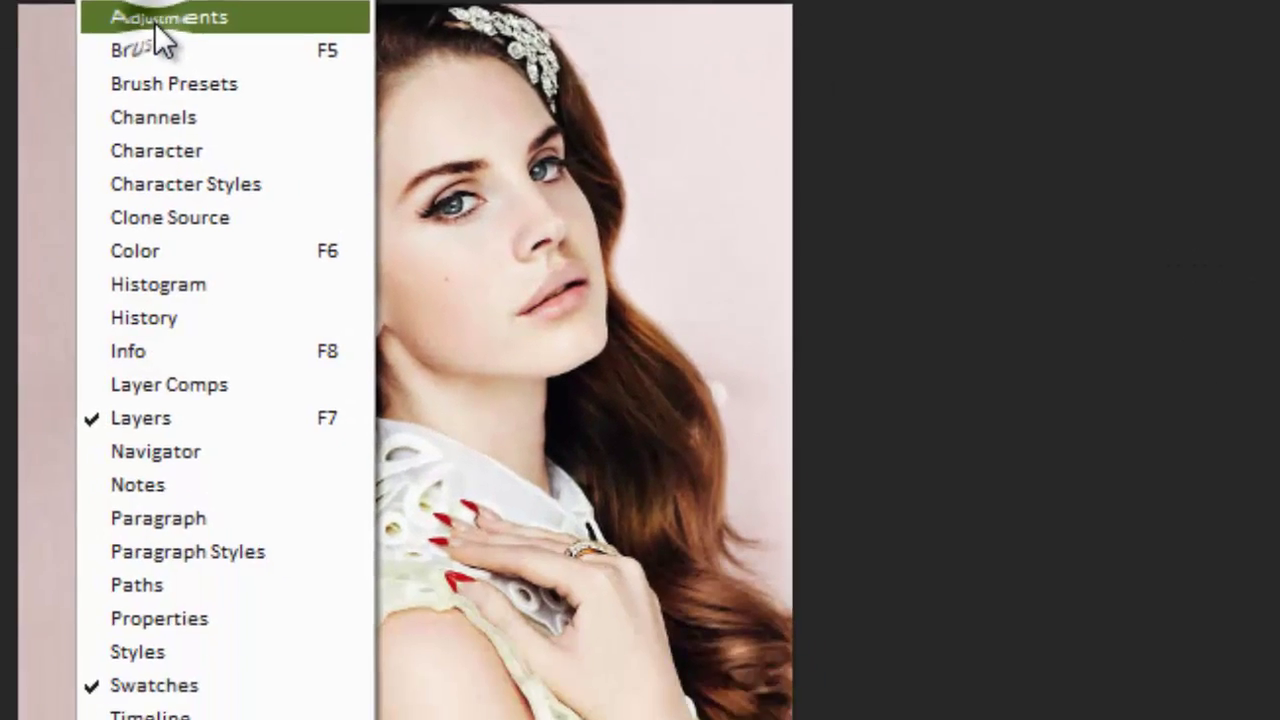
{"action": "left_click", "coordinate": [245, 168]}
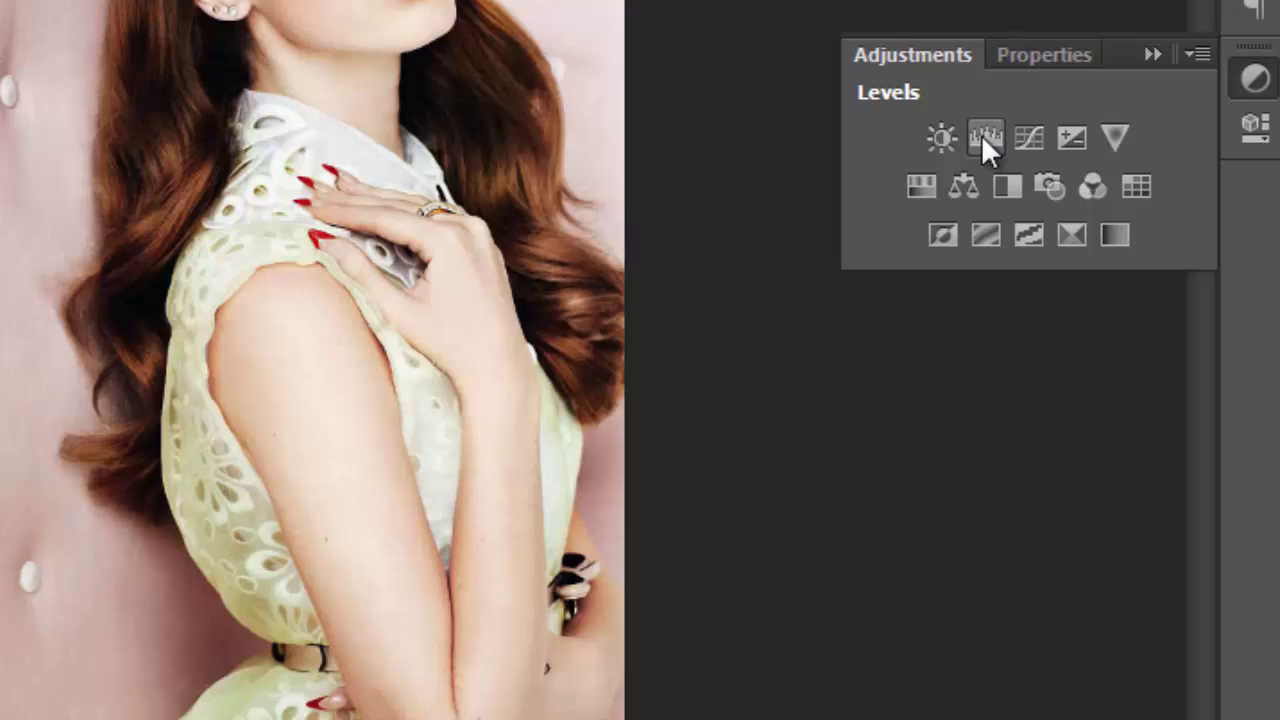
{"action": "left_click", "coordinate": [983, 137]}
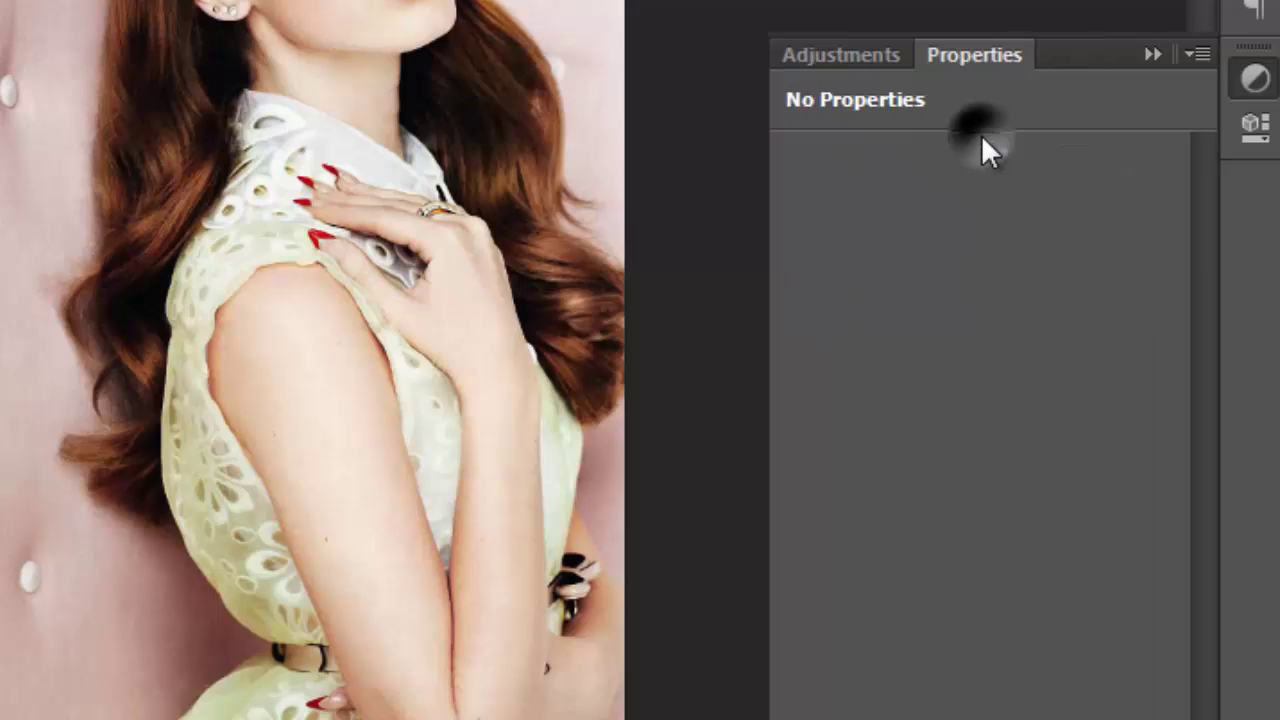
{"action": "left_click", "coordinate": [940, 237]}
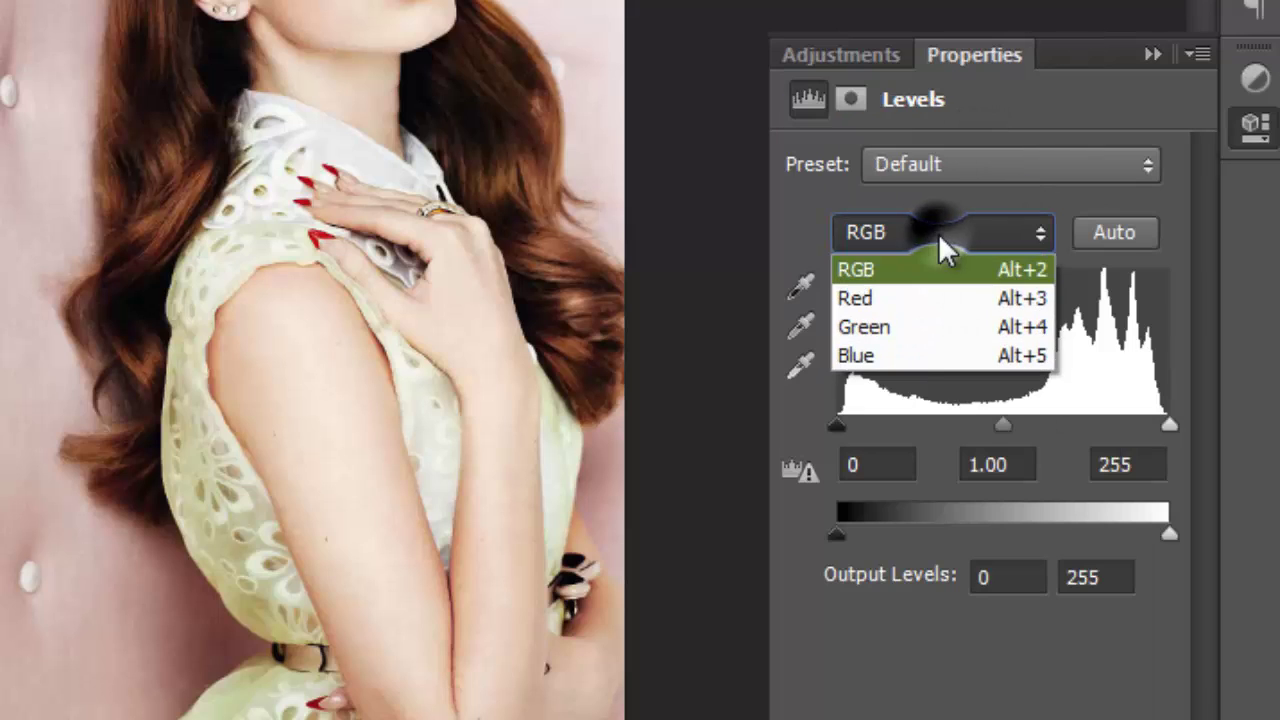
{"action": "left_click", "coordinate": [913, 358]}
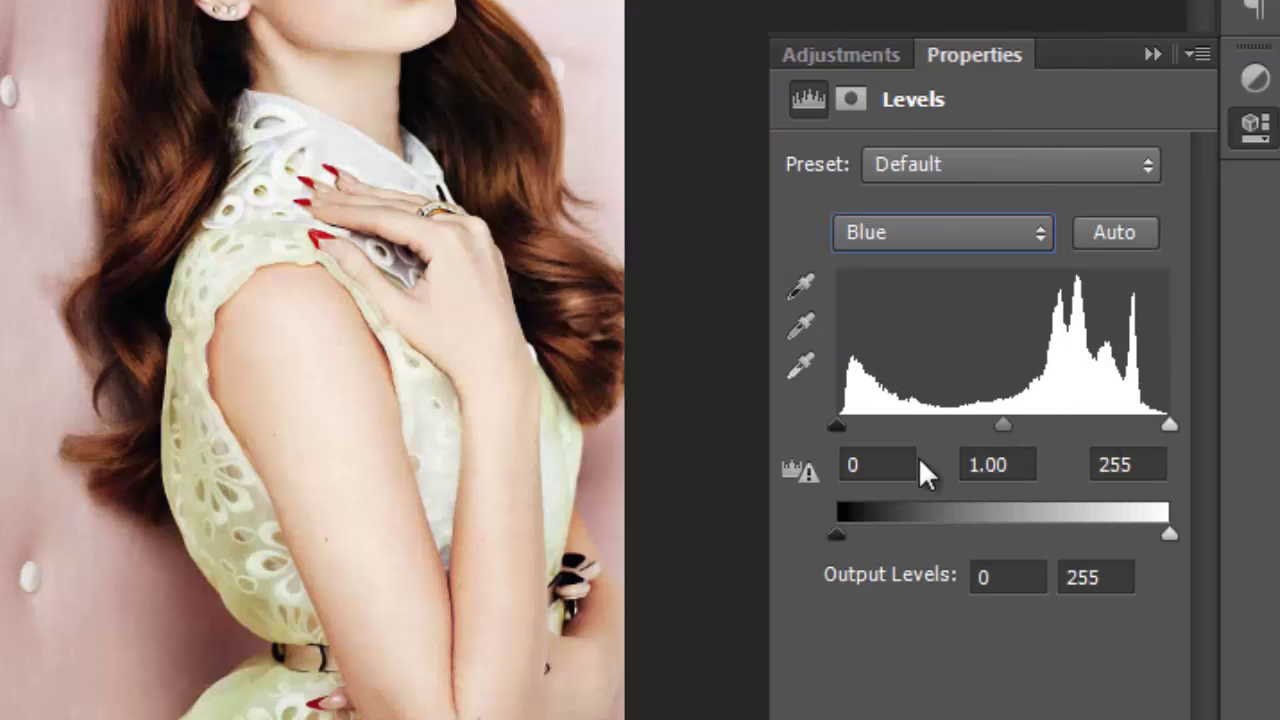
{"action": "left_click_drag", "start_coordinate": [838, 535], "coordinate": [906, 546]}
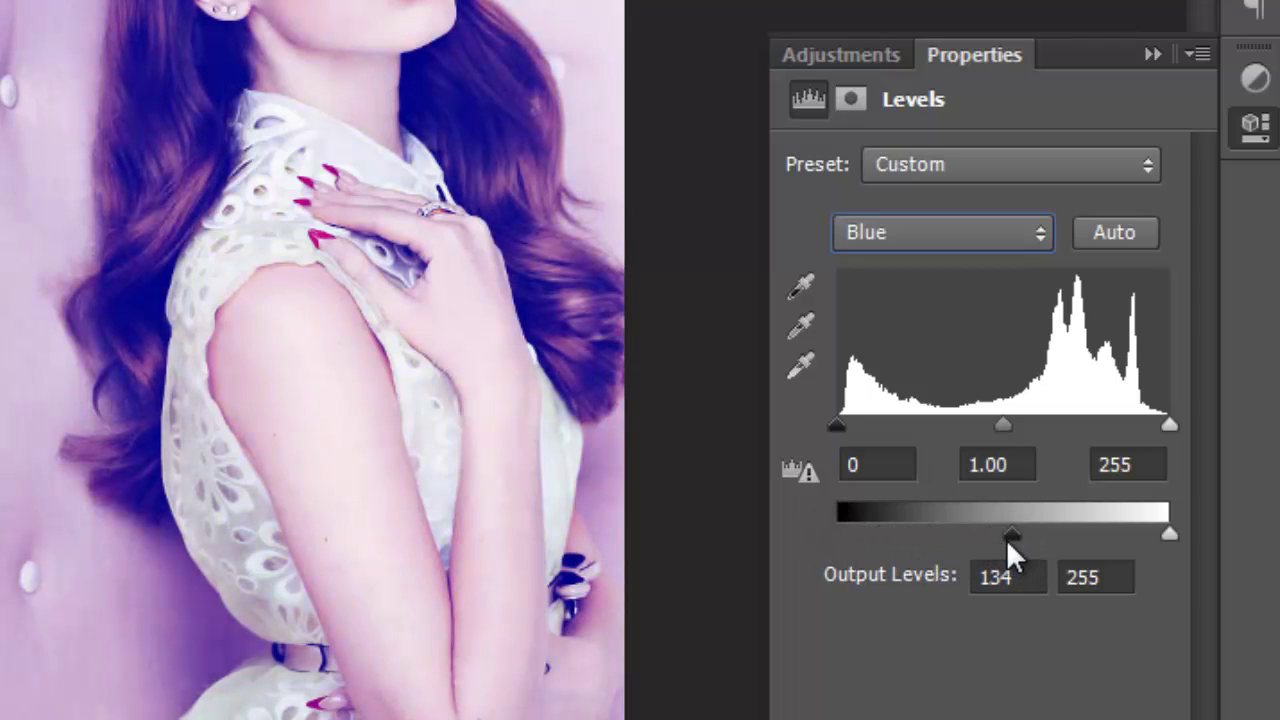
{"action": "left_click_drag", "start_coordinate": [1006, 539], "coordinate": [988, 577]}
{"action": "type", "text": "30"}
{"action": "left_click", "coordinate": [1014, 655]}
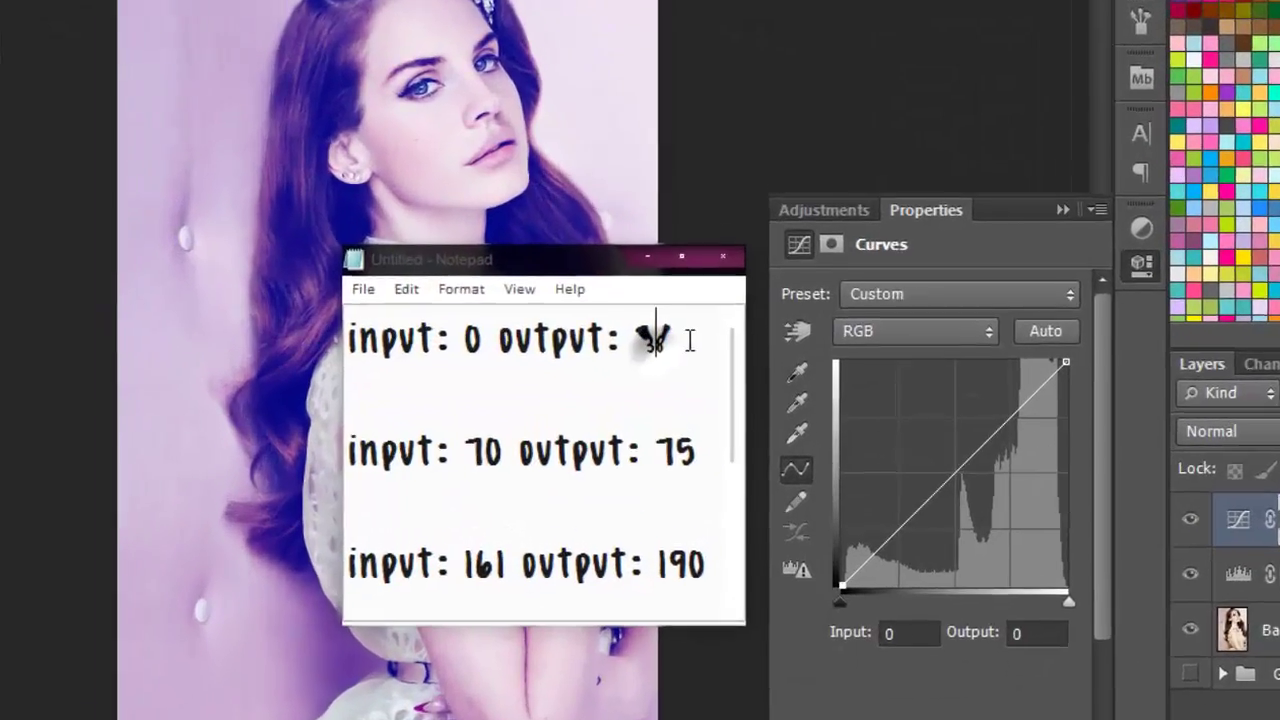
Raise the Curves black point output to 38
{"action": "left_click_drag", "start_coordinate": [689, 340], "coordinate": [347, 340]}
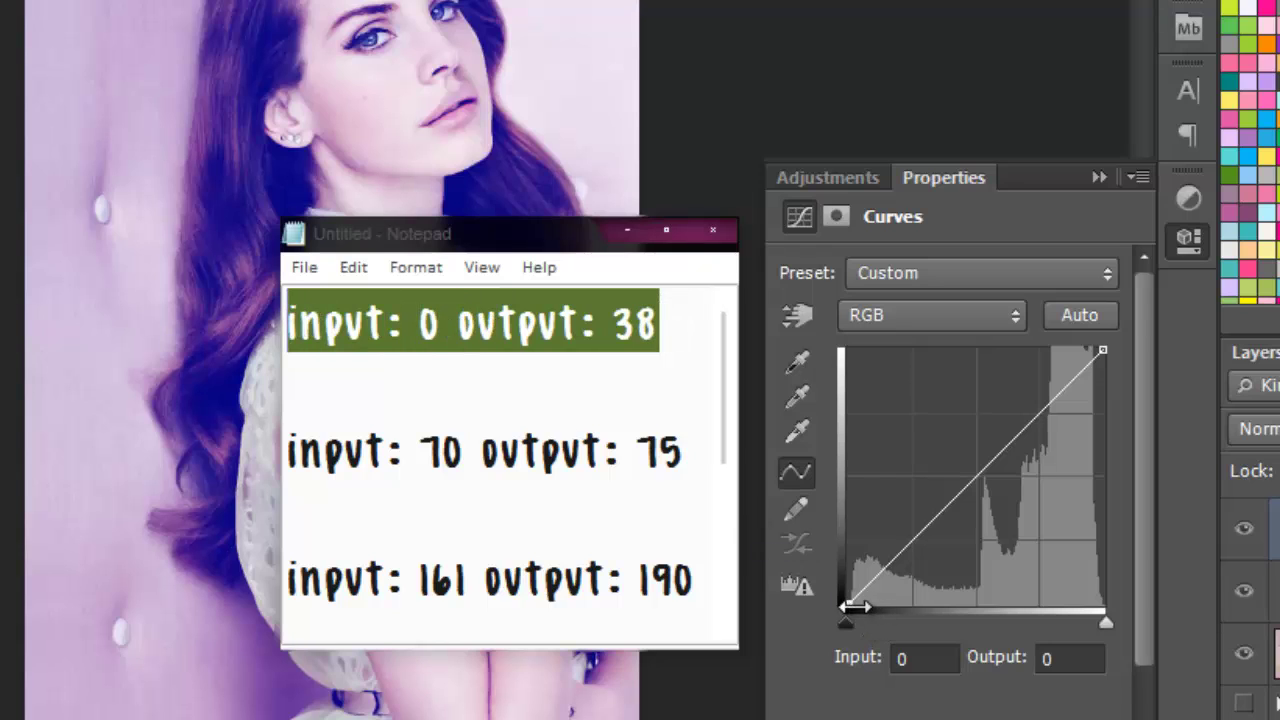
{"action": "left_click", "coordinate": [846, 605]}
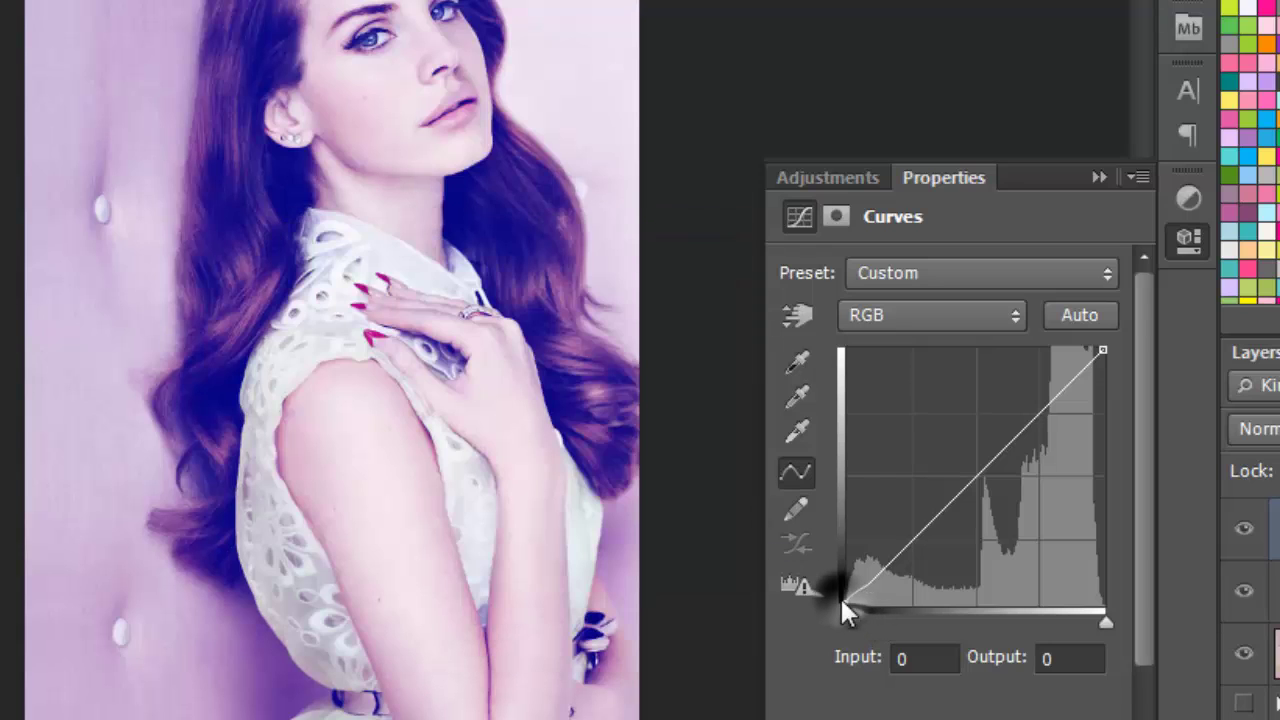
{"action": "left_click", "coordinate": [1068, 658]}
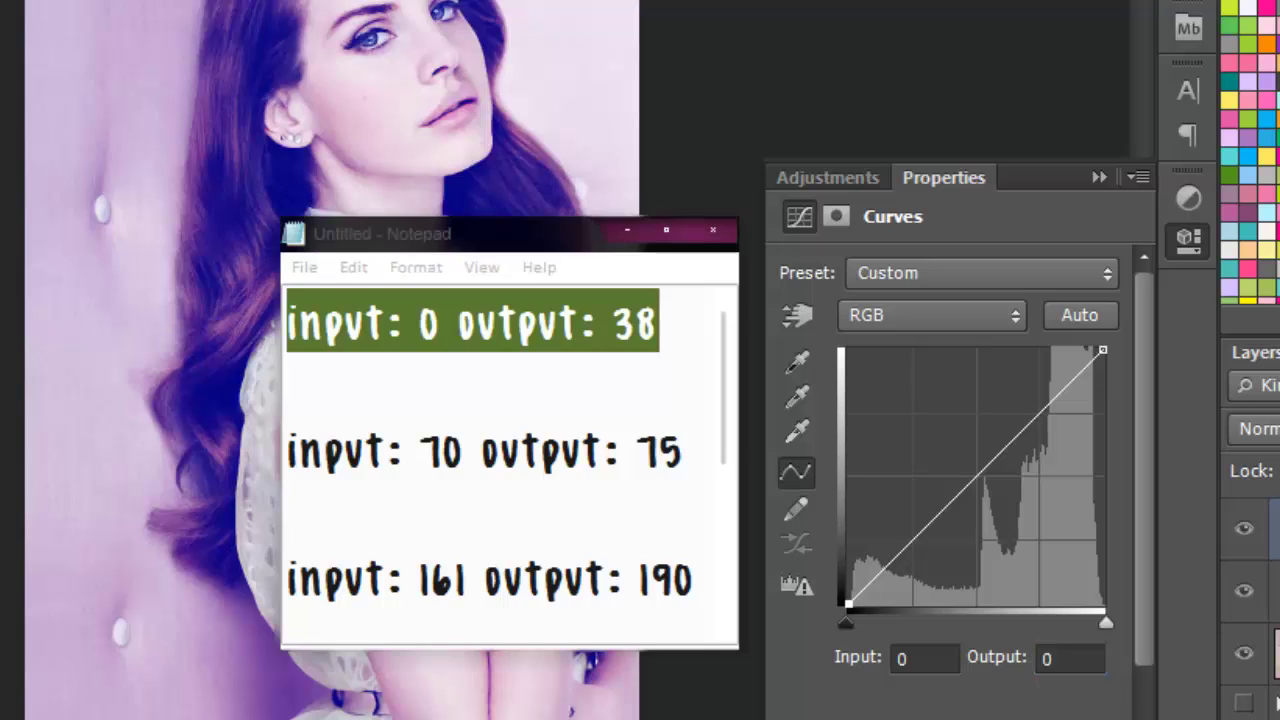
{"action": "type", "text": "3"}
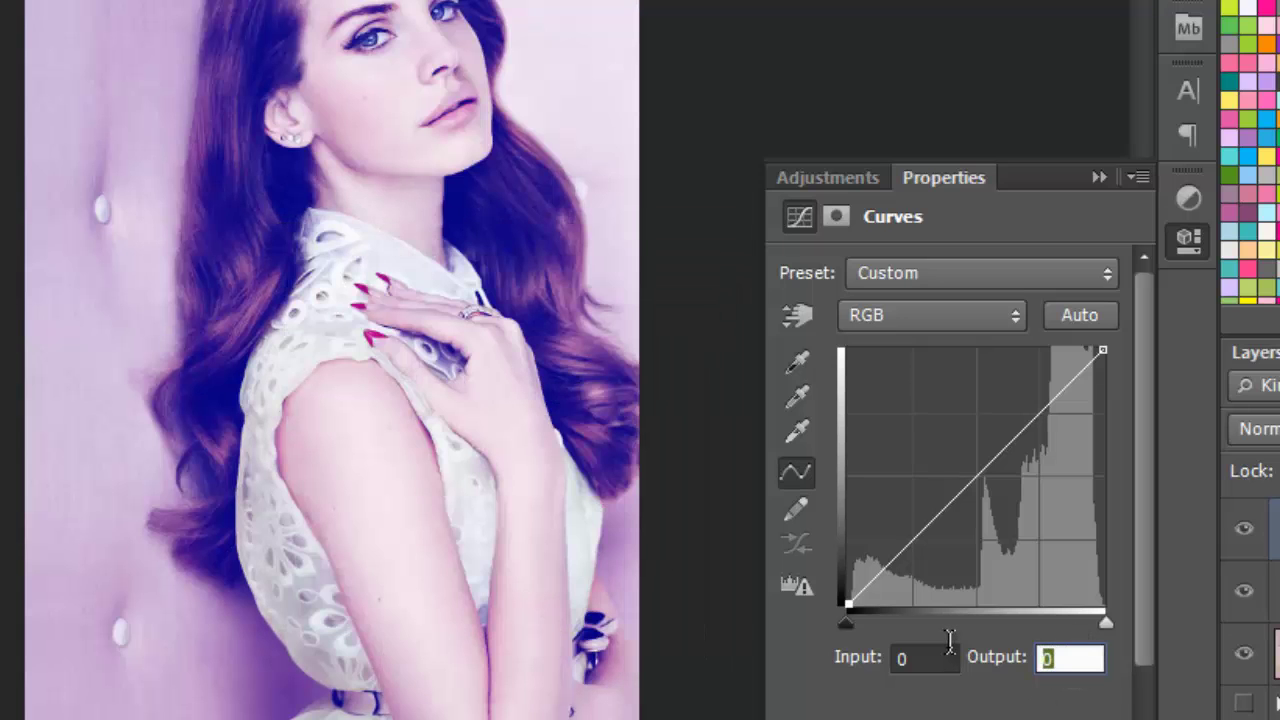
{"action": "type", "text": "8"}
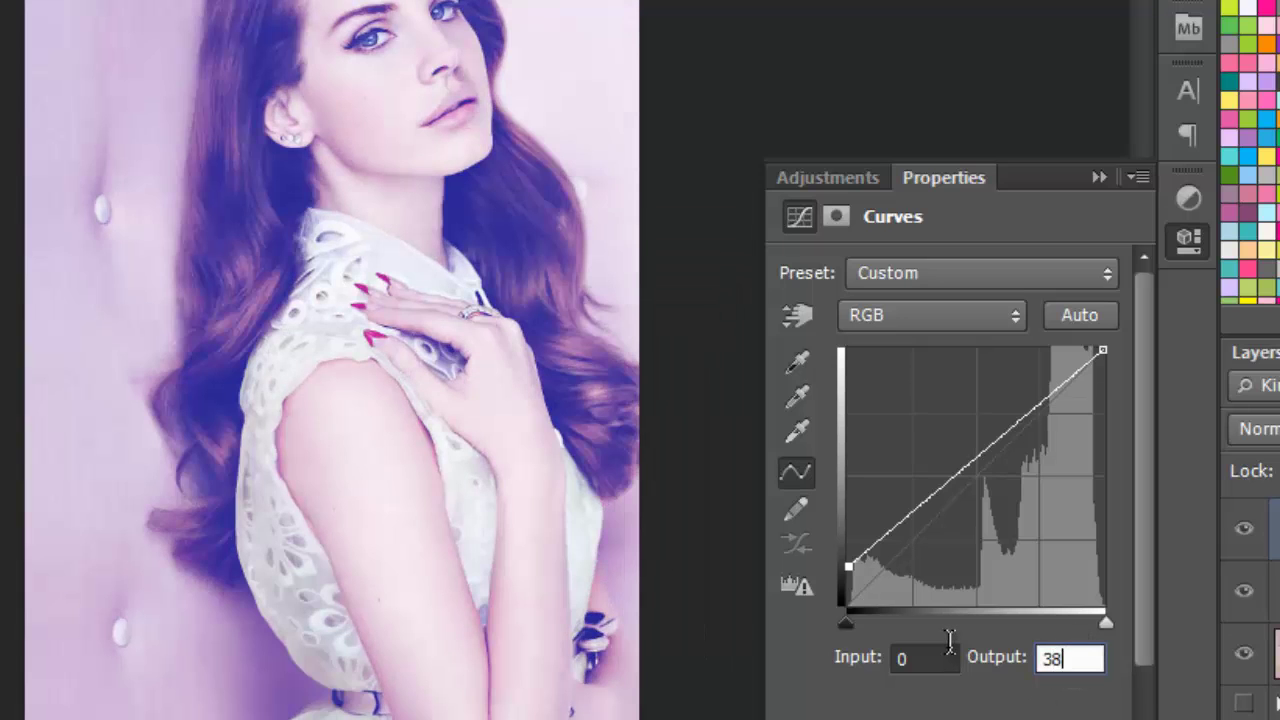
Add a second curve point at input 70, output 75
{"action": "left_click", "coordinate": [917, 502]}
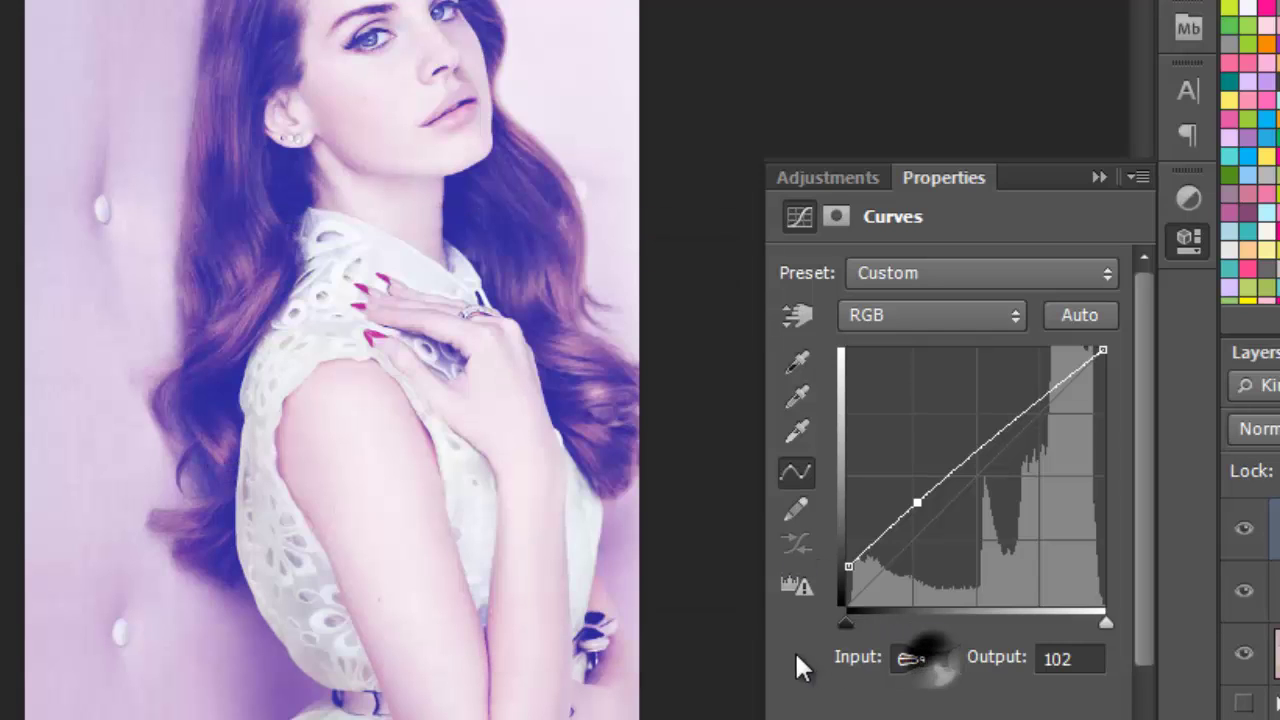
{"action": "double_click", "coordinate": [918, 658]}
{"action": "type", "text": "70"}
{"action": "double_click", "coordinate": [1068, 656]}
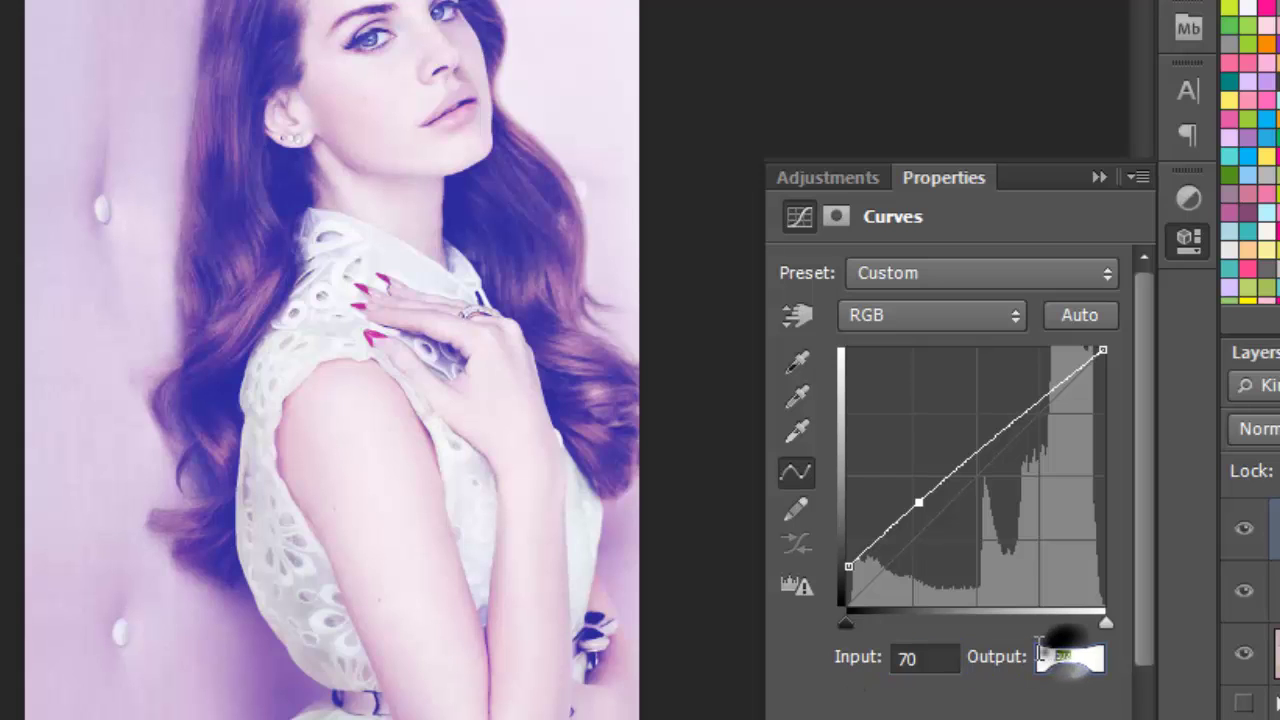
{"action": "type", "text": "75"}
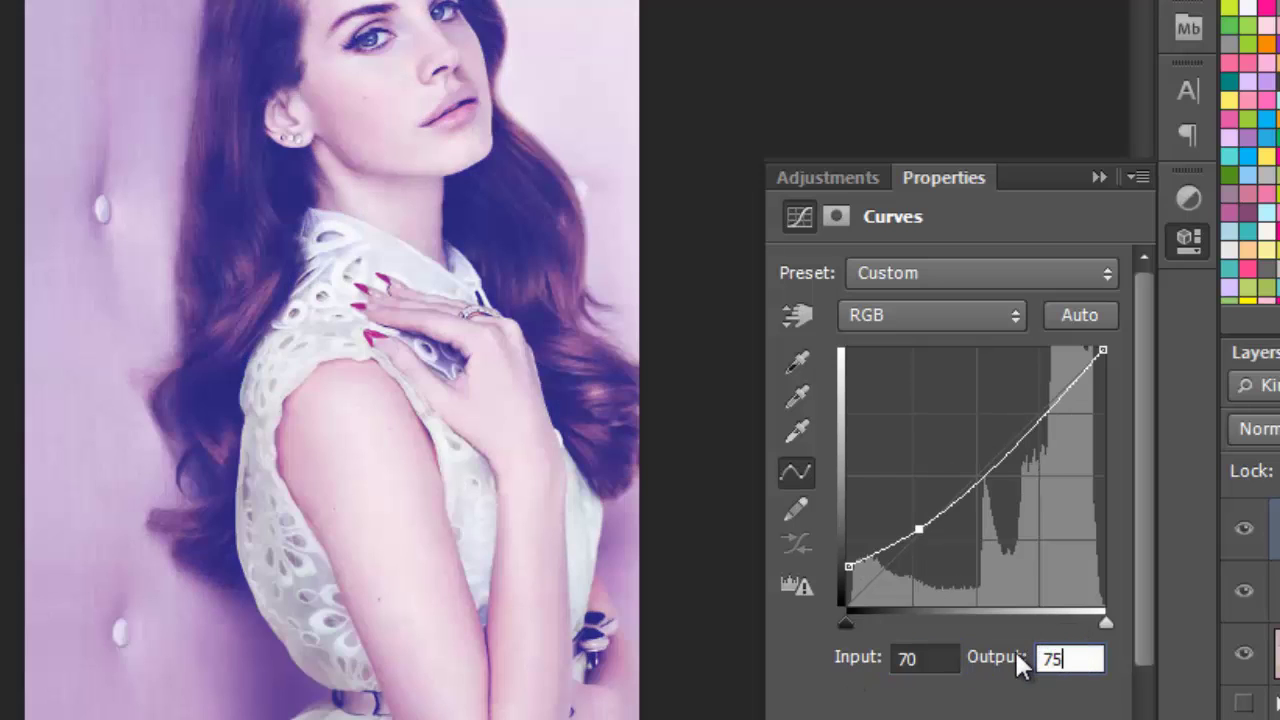
Add a third curve point at input 161, output 190, matching the noted values
{"action": "key", "text": "alt+Tab"}
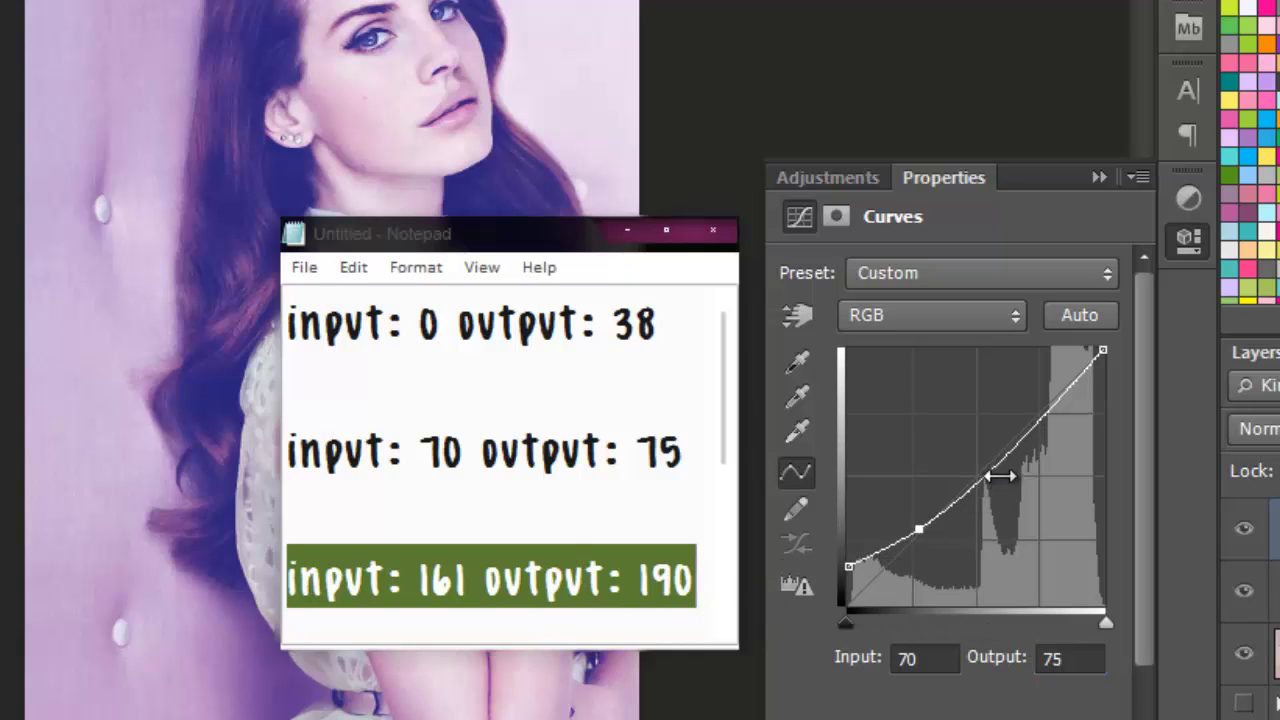
{"action": "left_click", "coordinate": [1074, 177]}
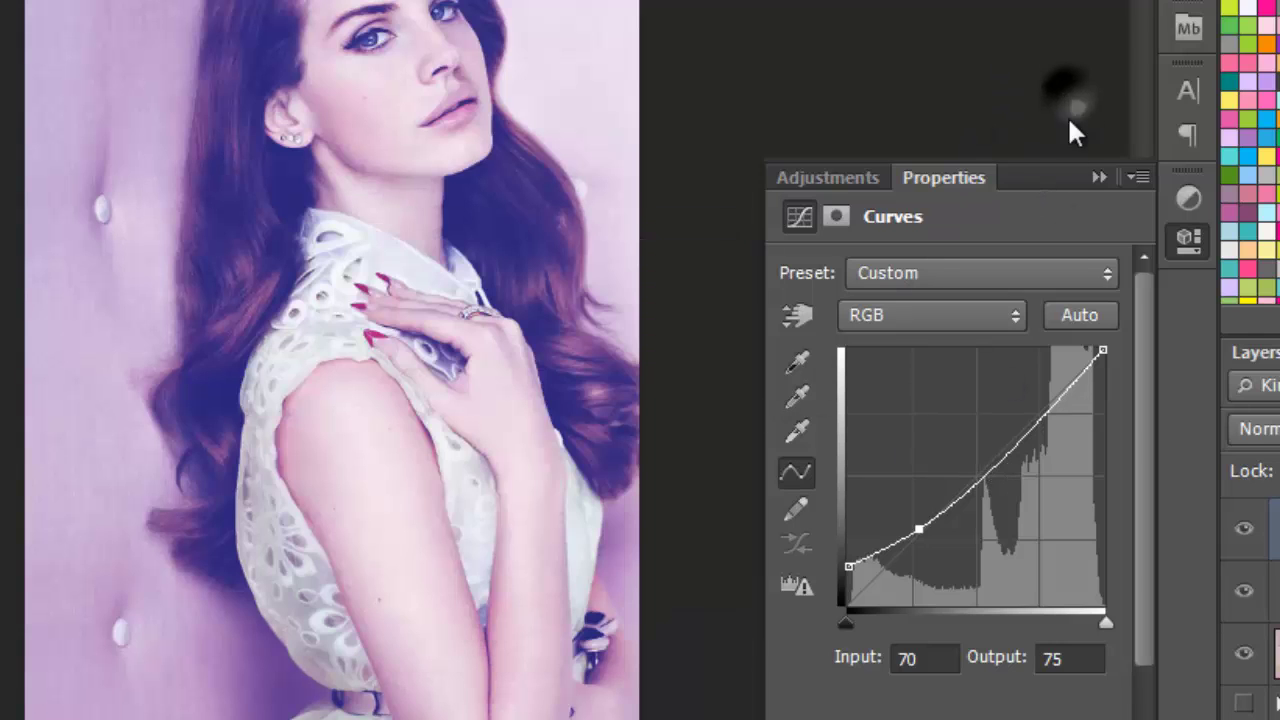
{"action": "left_click", "coordinate": [1032, 426]}
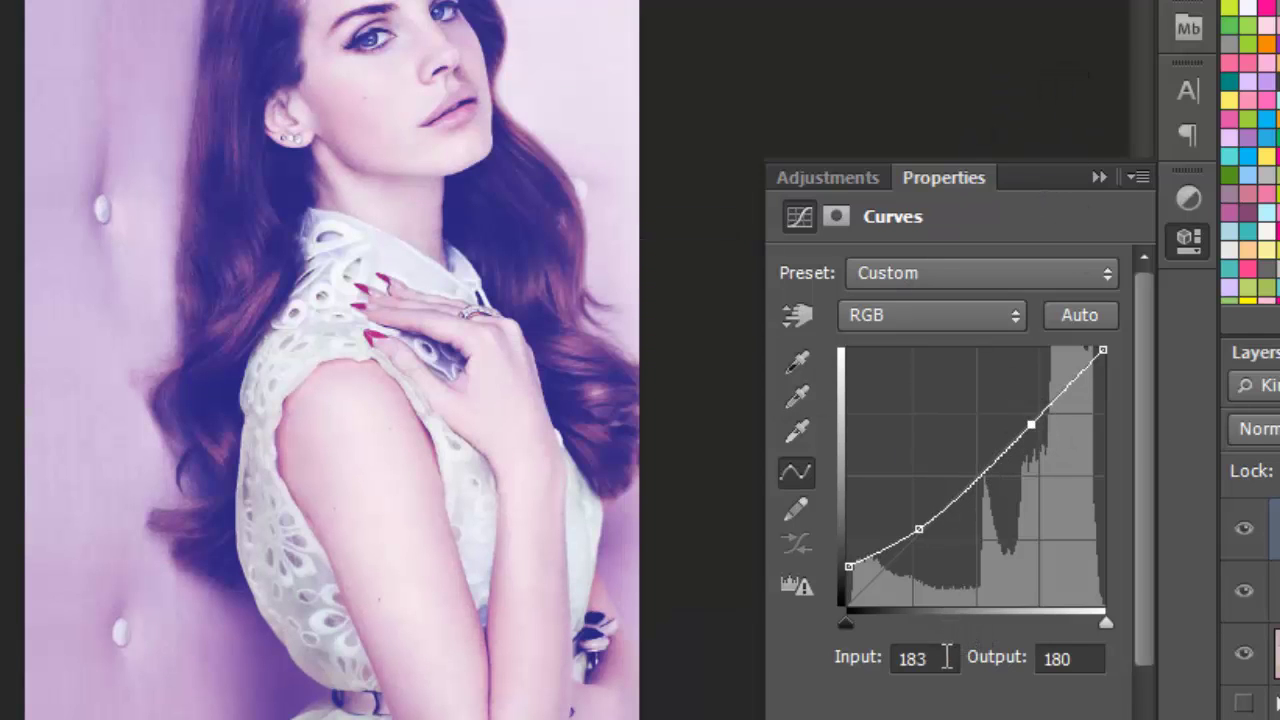
{"action": "left_click_drag", "start_coordinate": [930, 658], "coordinate": [903, 692]}
{"action": "type", "text": "61"}
{"action": "mouse_move", "coordinate": [1057, 663]}
{"action": "left_mouse_down"}
{"action": "mouse_move", "coordinate": [1074, 658]}
{"action": "mouse_move", "coordinate": [1047, 672]}
{"action": "left_mouse_up"}
{"action": "type", "text": "90"}
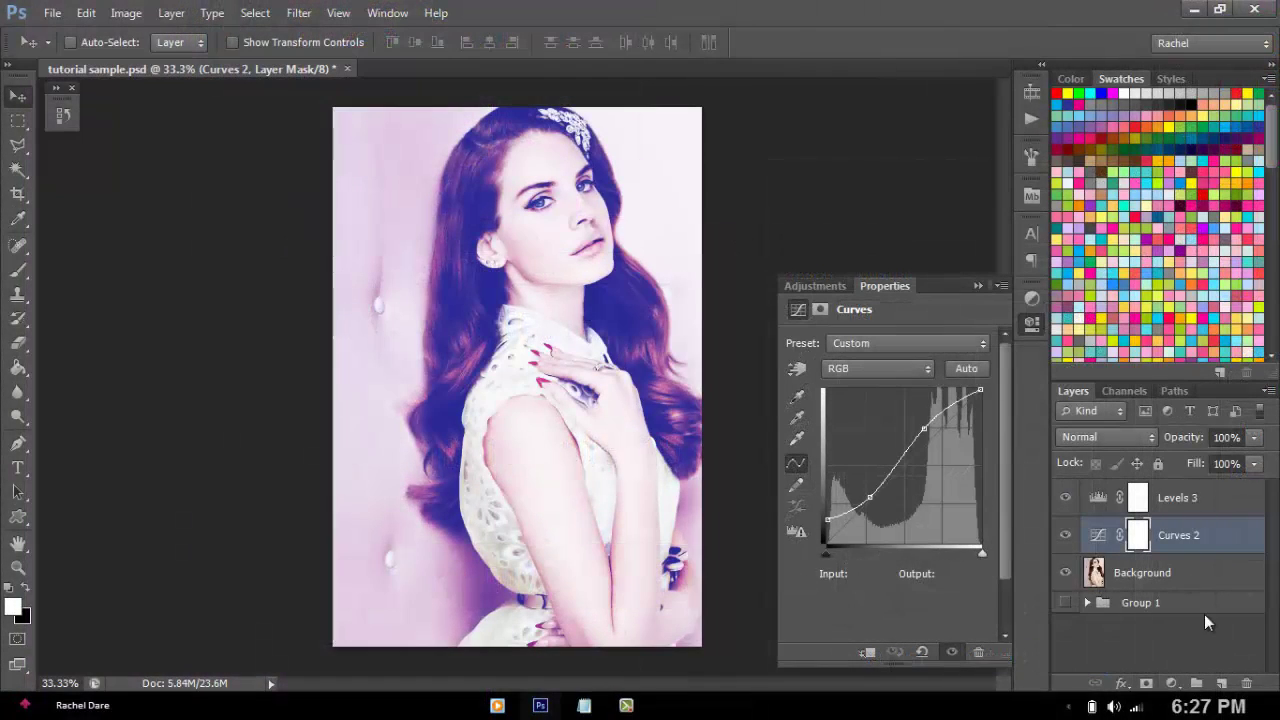
Add a new empty layer on top and set the foreground colour to pale peach ffdcb4
{"action": "left_click", "coordinate": [1190, 498]}
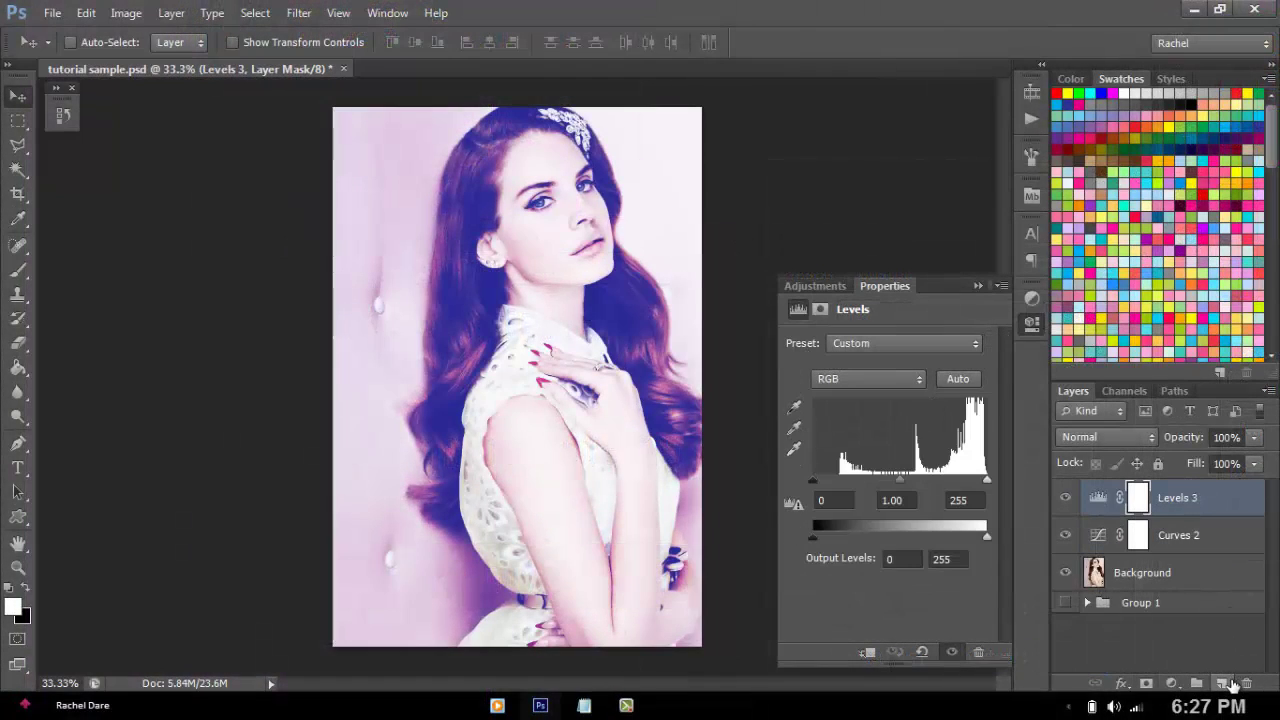
{"action": "left_click", "coordinate": [1221, 683]}
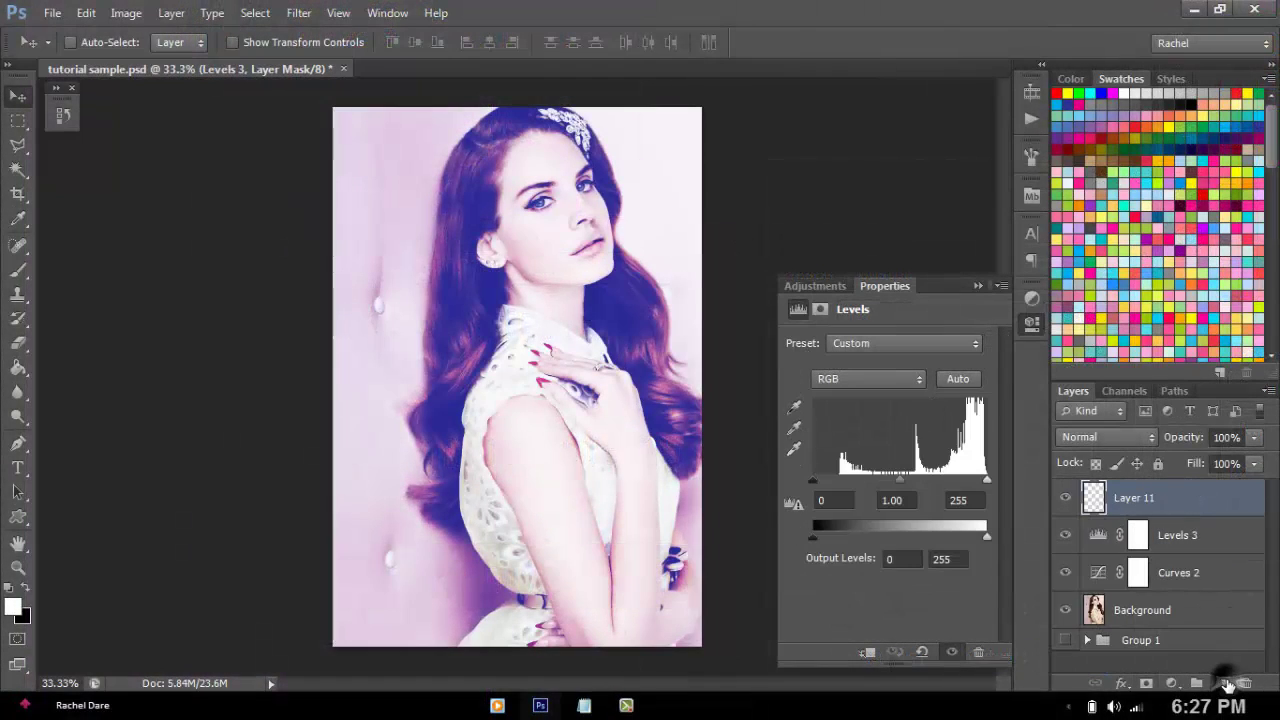
{"action": "left_click", "coordinate": [14, 607]}
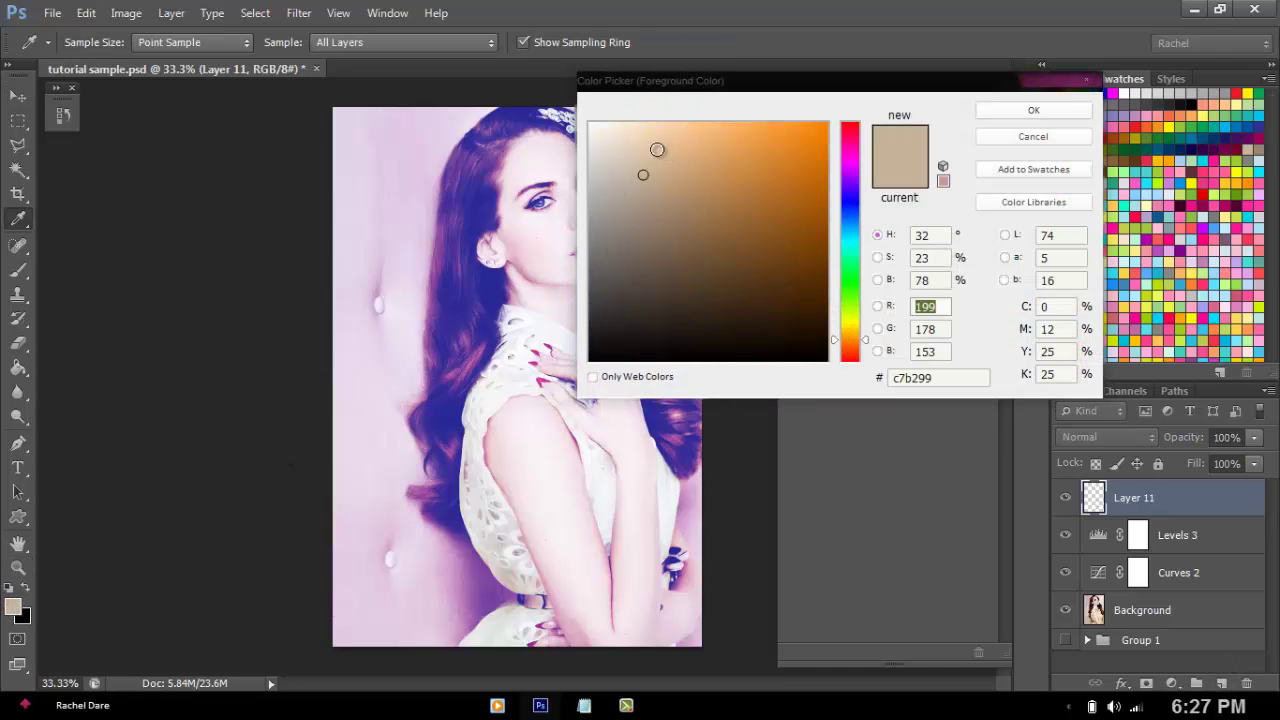
{"action": "mouse_move", "coordinate": [657, 149]}
{"action": "left_mouse_down"}
{"action": "mouse_move", "coordinate": [646, 114]}
{"action": "mouse_move", "coordinate": [660, 114]}
{"action": "left_mouse_up"}
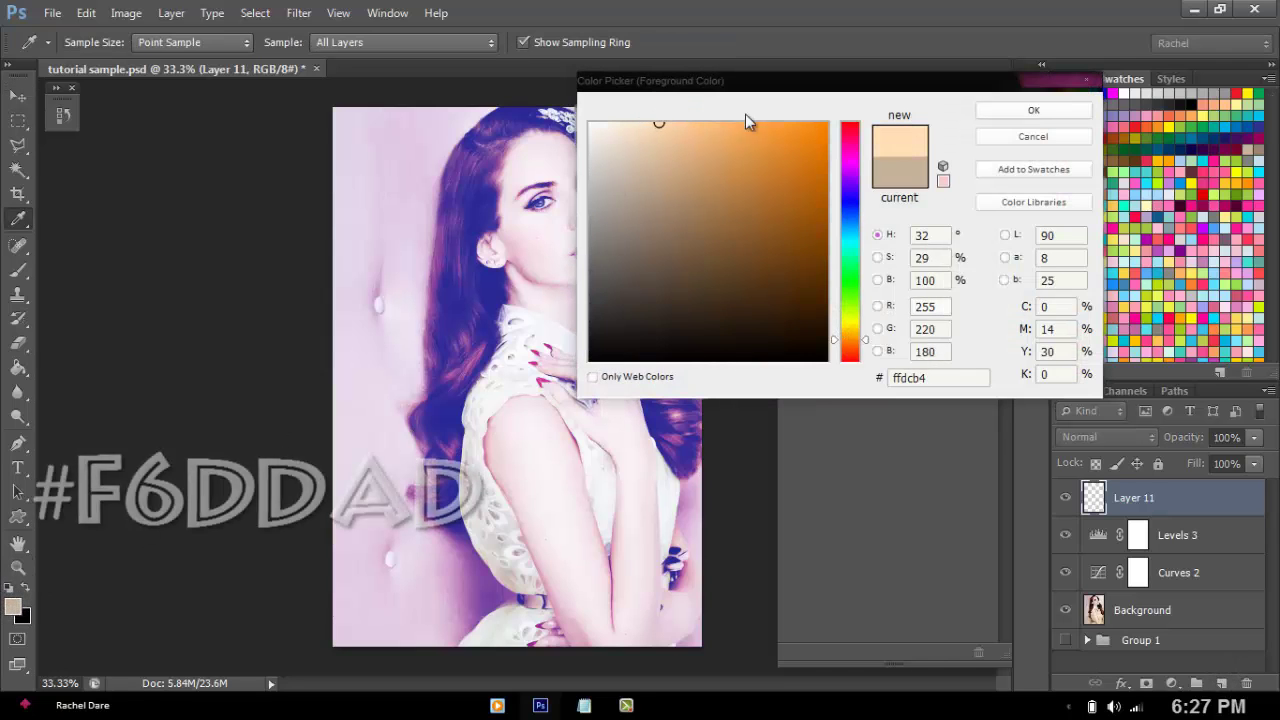
{"action": "left_click", "coordinate": [659, 129]}
{"action": "left_click_drag", "start_coordinate": [659, 127], "coordinate": [659, 122]}
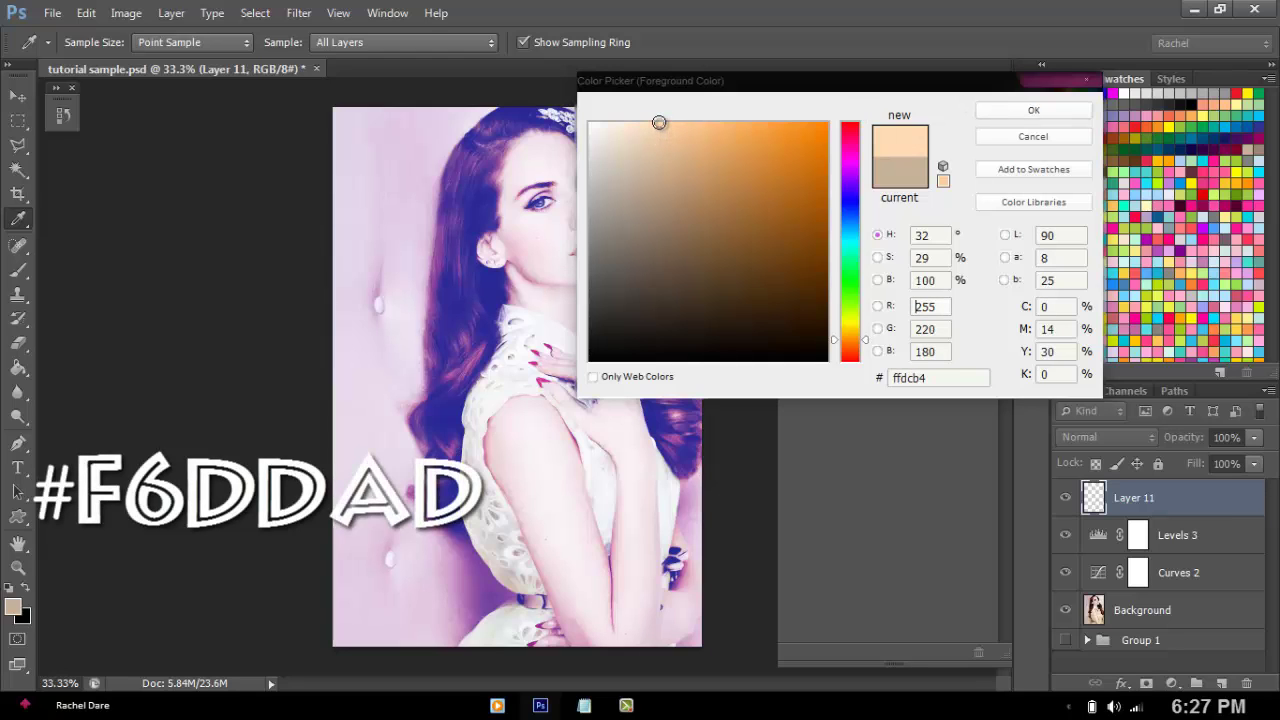
{"action": "left_click", "coordinate": [1028, 116]}
Fill the new layer with peach using the Paint Bucket and set it to Multiply
{"action": "key", "text": "v"}
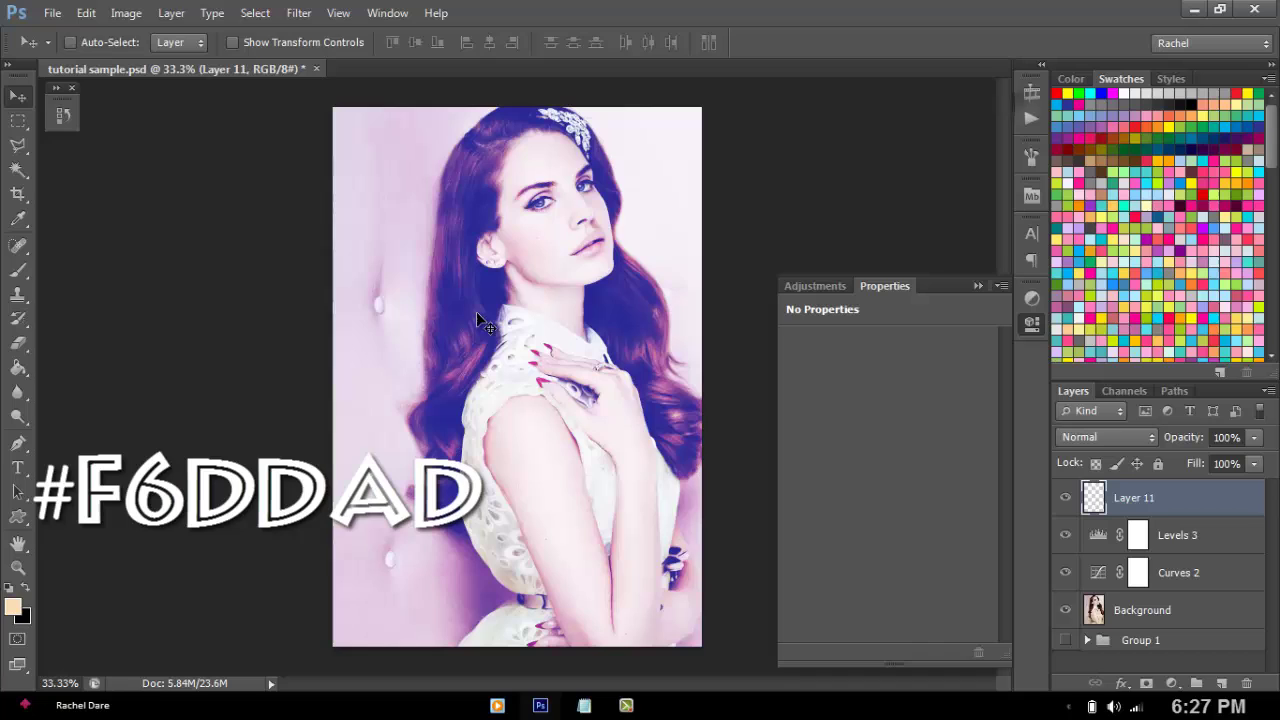
{"action": "left_click", "coordinate": [18, 370]}
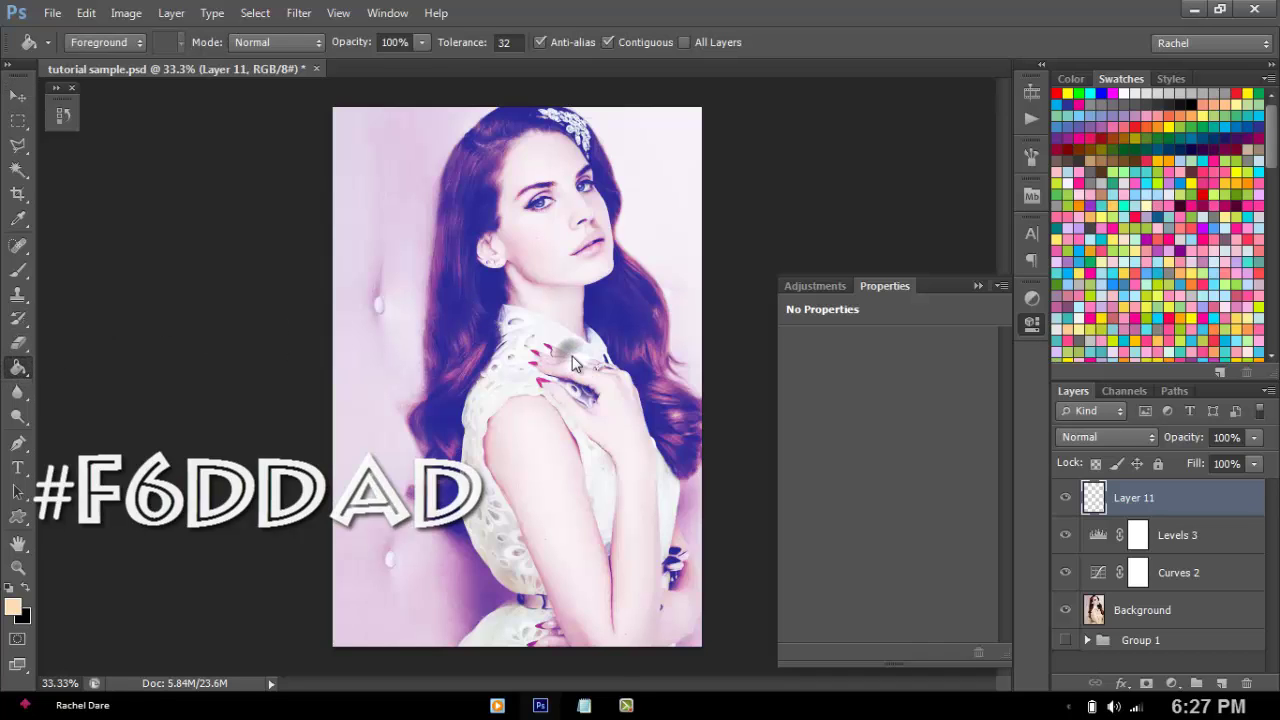
{"action": "left_click", "coordinate": [572, 362]}
{"action": "left_click", "coordinate": [1105, 437]}
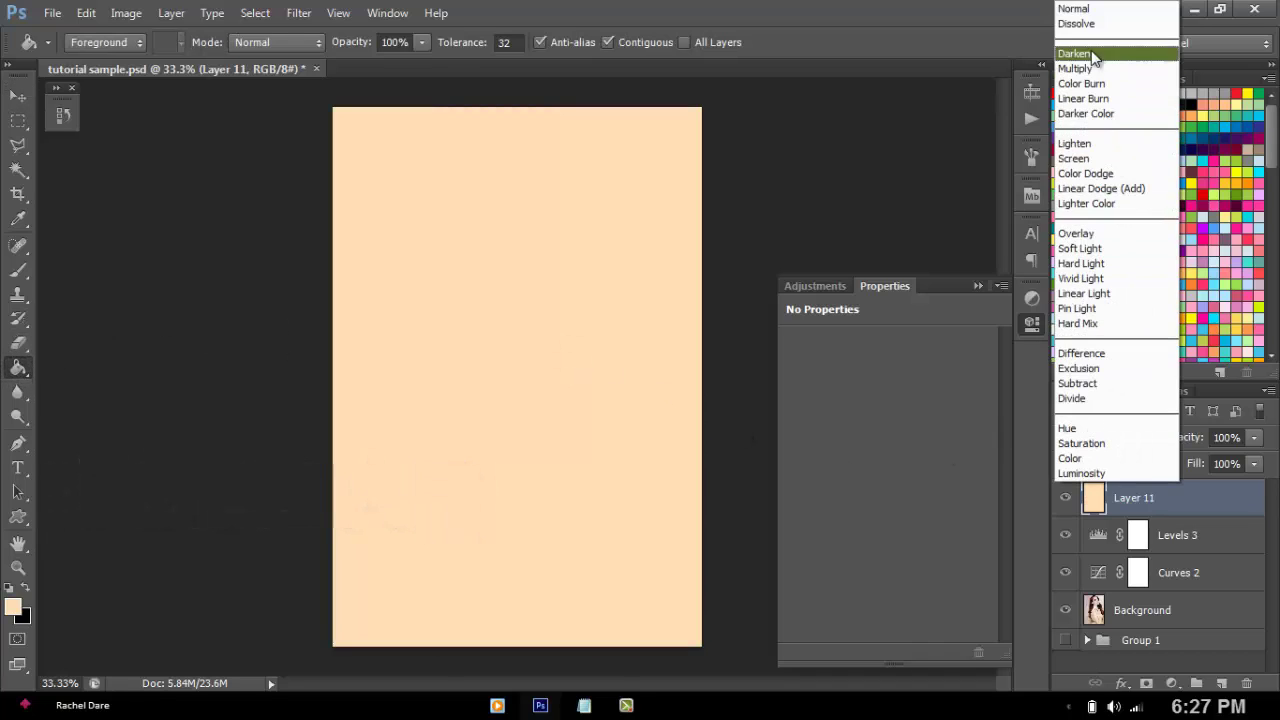
{"action": "left_click", "coordinate": [1077, 70]}
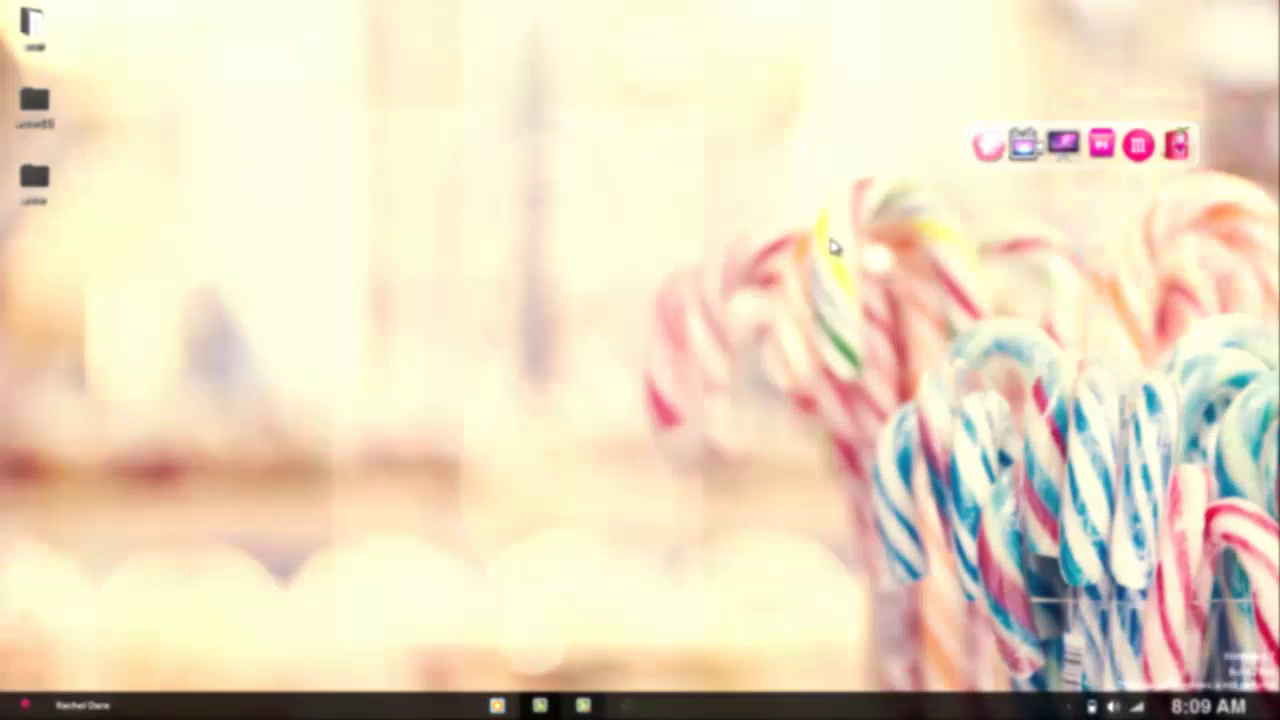
{"action": "left_click_drag", "start_coordinate": [824, 249], "coordinate": [430, 517]}
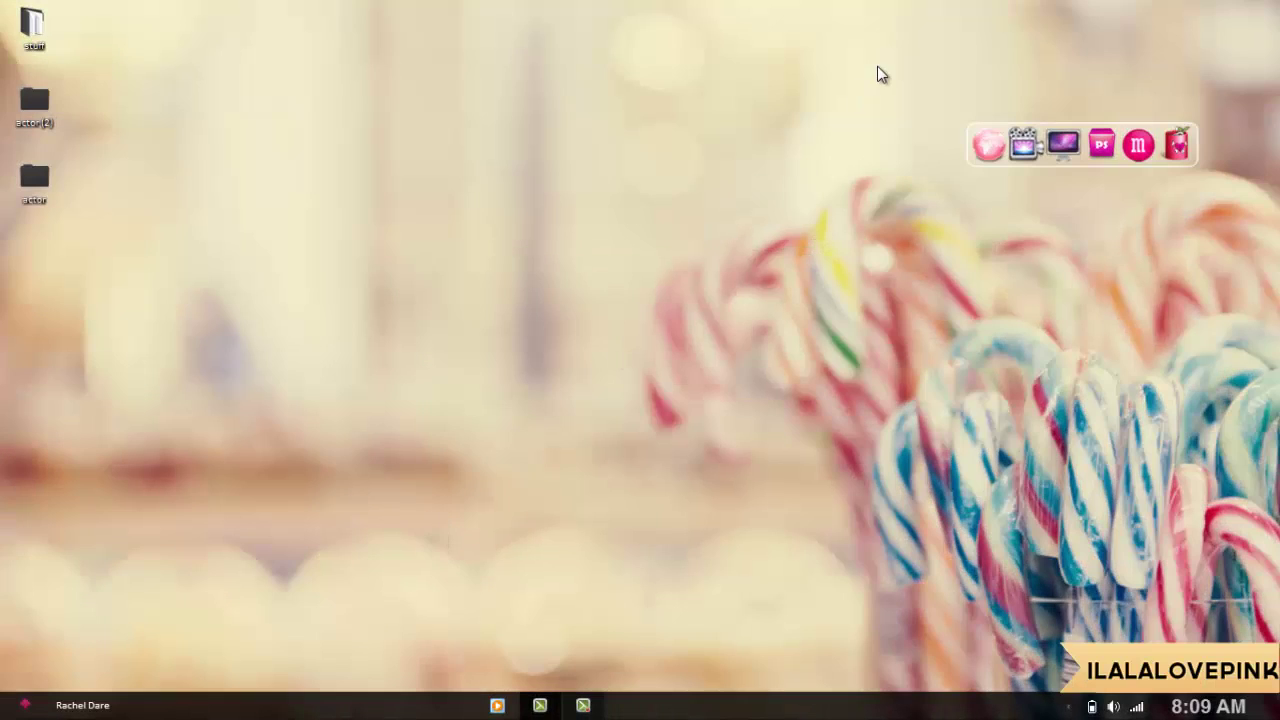
{"action": "left_click_drag", "start_coordinate": [877, 66], "coordinate": [434, 568]}
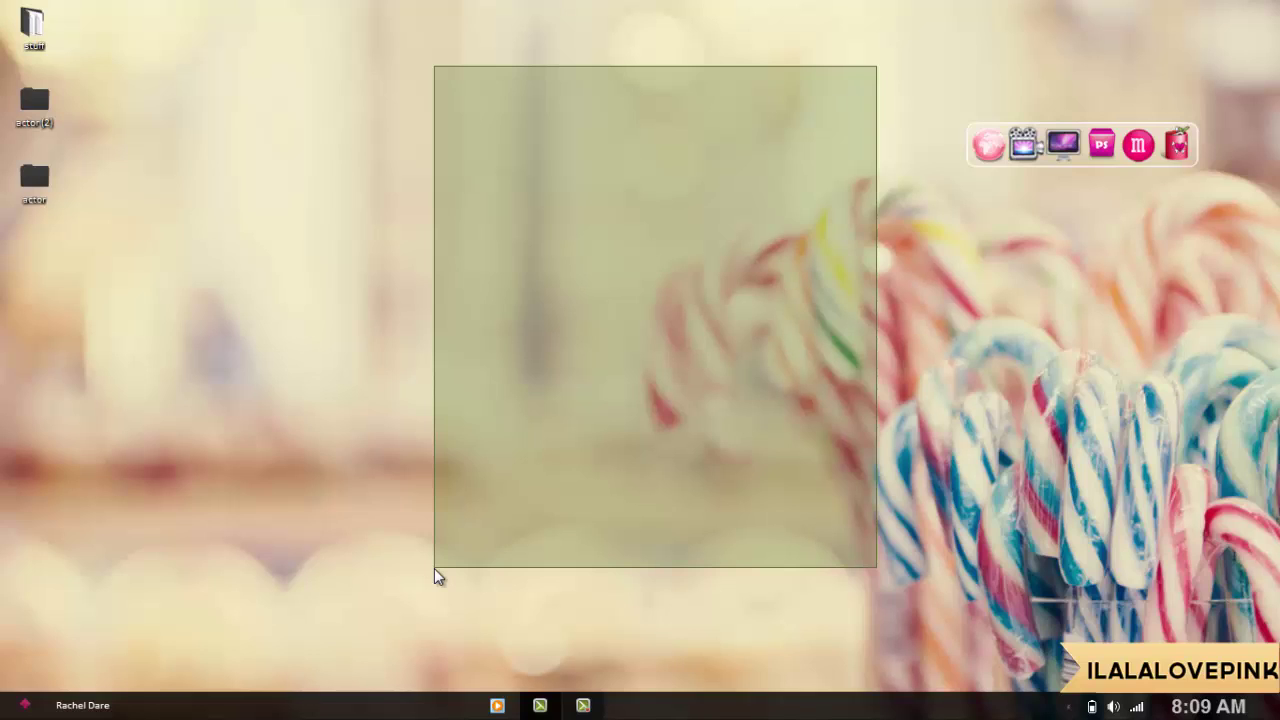
{"action": "left_click_drag", "start_coordinate": [434, 568], "coordinate": [434, 568]}
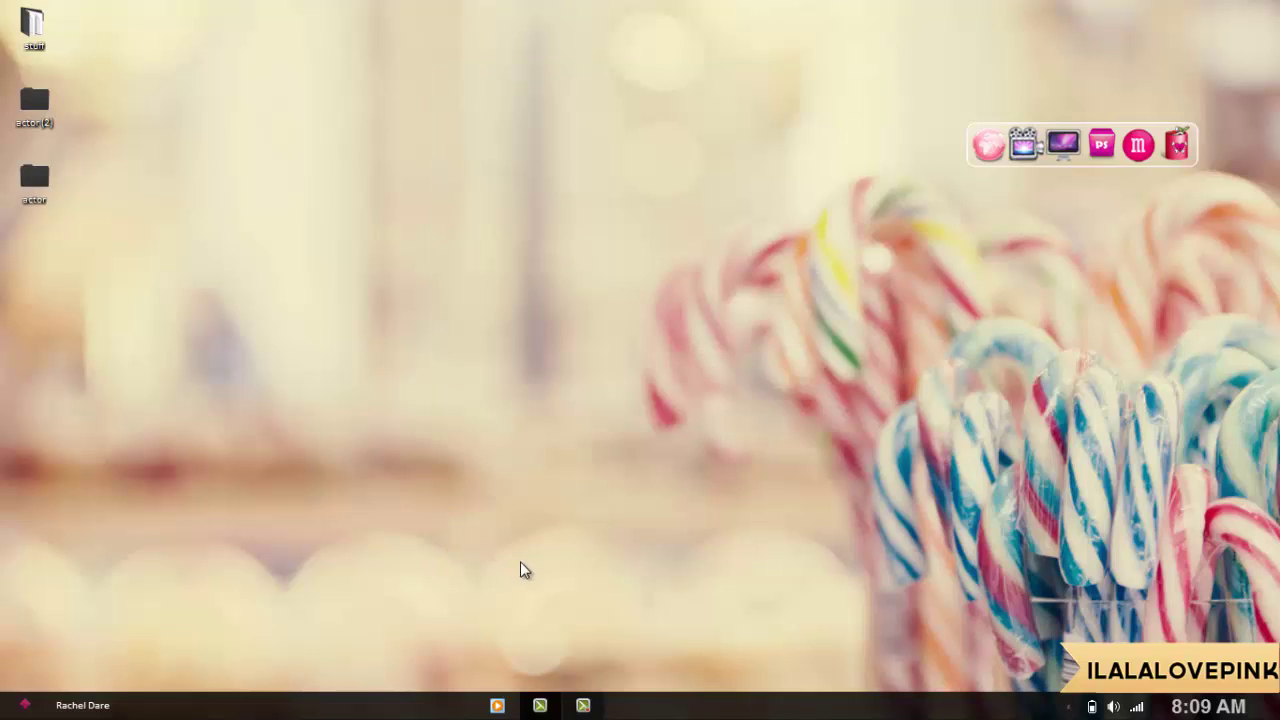
{"action": "left_click_drag", "start_coordinate": [580, 552], "coordinate": [910, 18]}
{"action": "left_click_drag", "start_coordinate": [848, 137], "coordinate": [459, 531]}
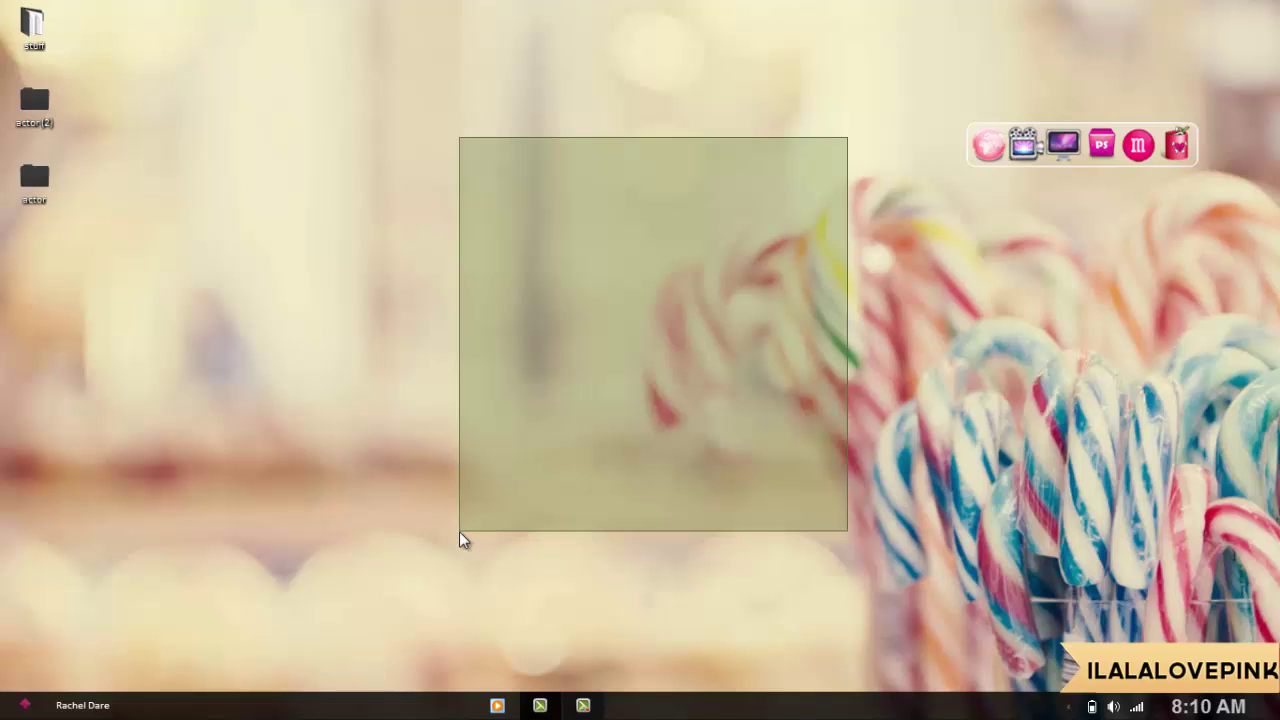
{"action": "left_click_drag", "start_coordinate": [459, 531], "coordinate": [459, 531]}
{"action": "left_click_drag", "start_coordinate": [403, 571], "coordinate": [928, 83]}
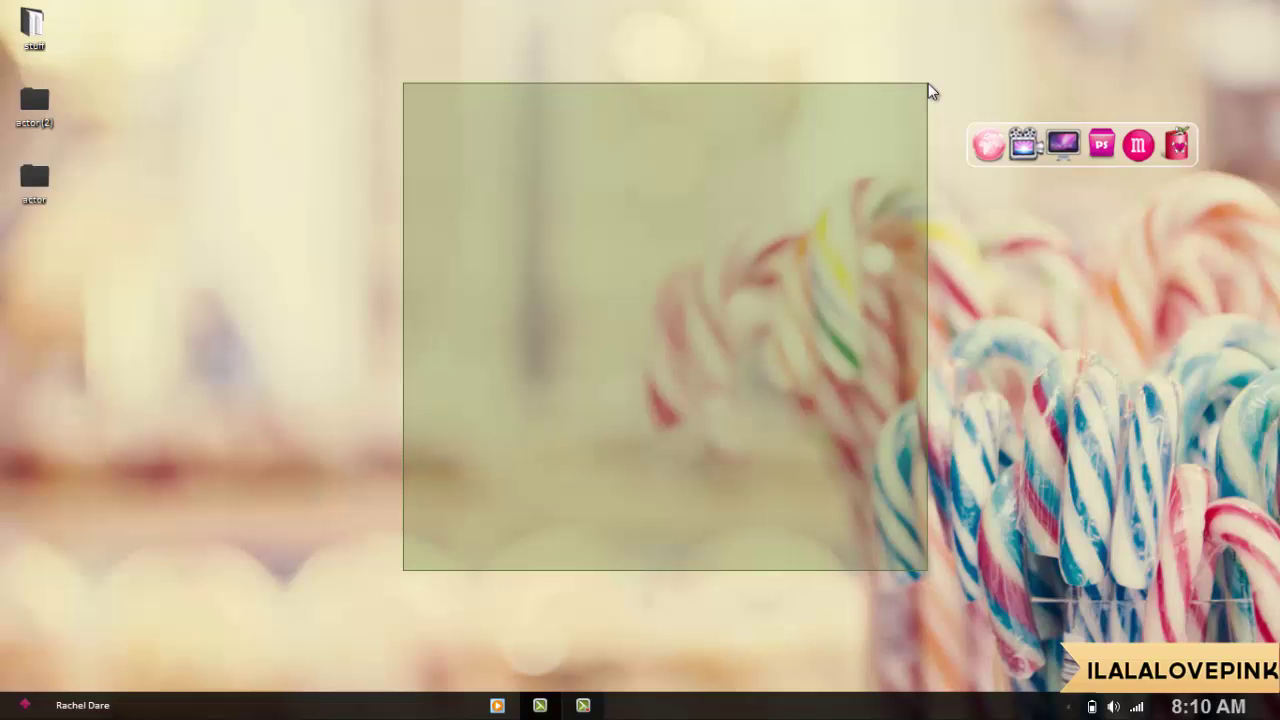